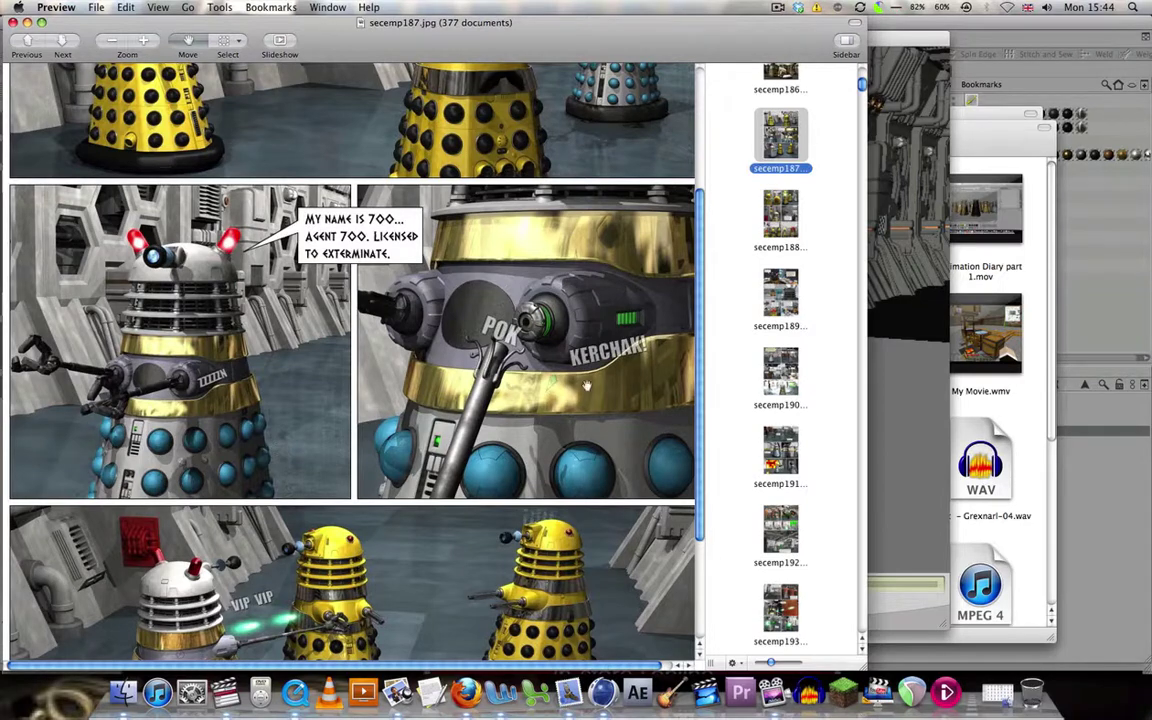
- Browse the comic page thumbnails near secemp187 and view page secemp185
{"action": "scroll", "coordinate": [494, 380], "scroll_direction": "up", "scroll_amount": 3}
{"action": "scroll", "coordinate": [485, 378], "scroll_direction": "down", "scroll_amount": 3}
{"action": "left_click_drag", "start_coordinate": [862, 84], "coordinate": [862, 82]}
{"action": "scroll", "coordinate": [776, 178], "scroll_direction": "up", "scroll_amount": 2}
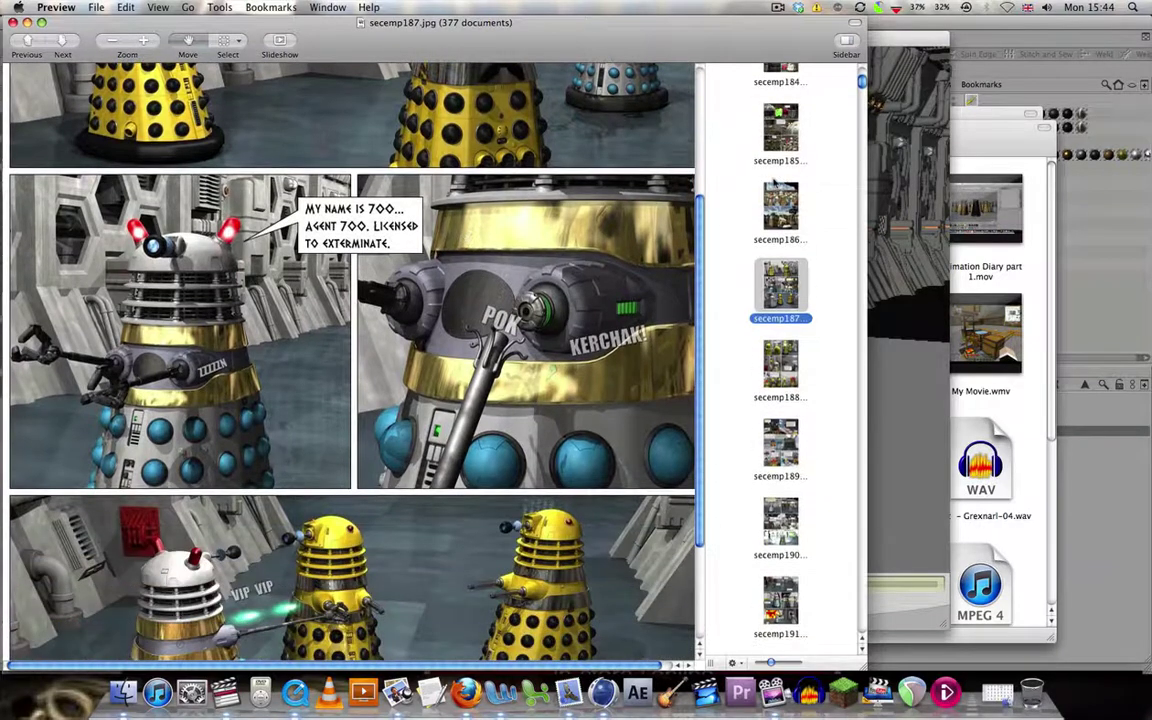
{"action": "left_click", "coordinate": [785, 158]}
{"action": "scroll", "coordinate": [449, 318], "scroll_direction": "up", "scroll_amount": 4}
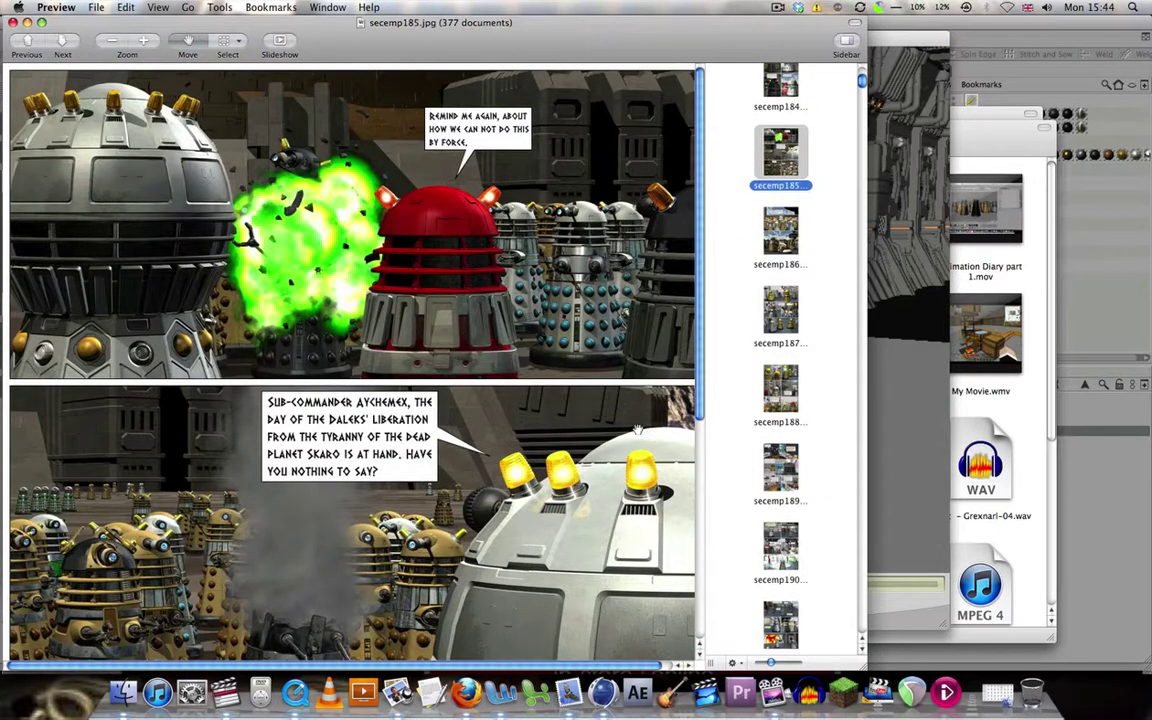
- Review the panels of comic page secemp187, glance at secemp190 and go back to secemp187
{"action": "left_click", "coordinate": [780, 310]}
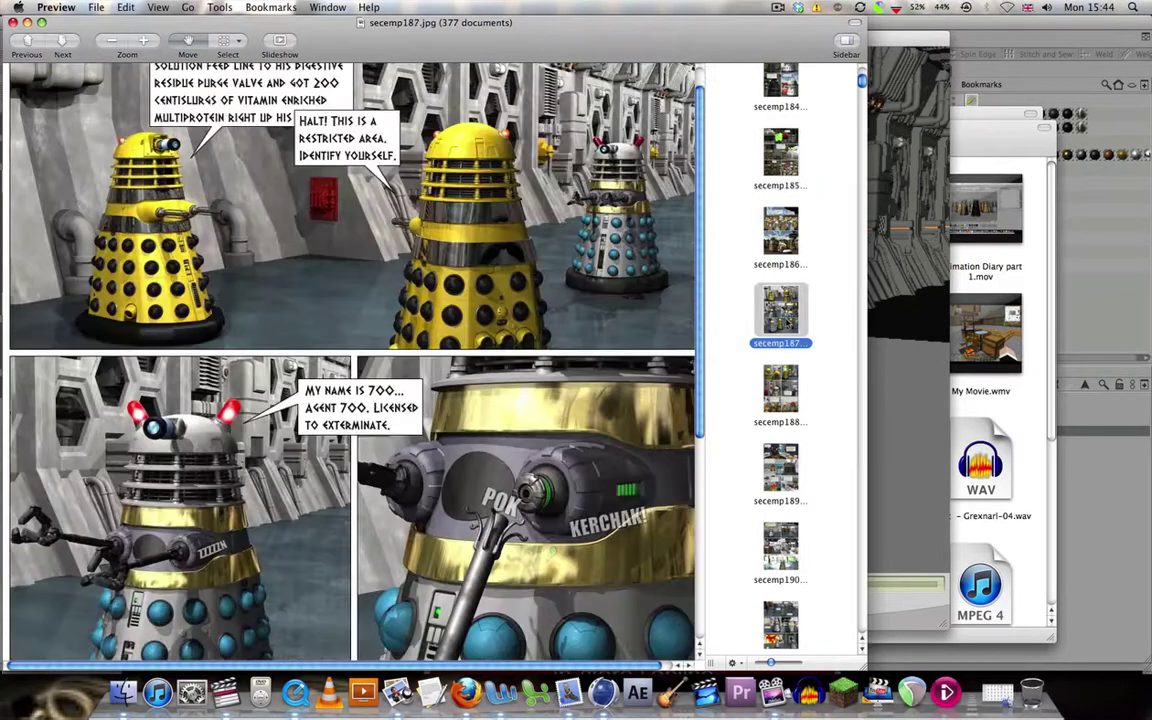
{"action": "scroll", "coordinate": [524, 381], "scroll_direction": "down", "scroll_amount": 4}
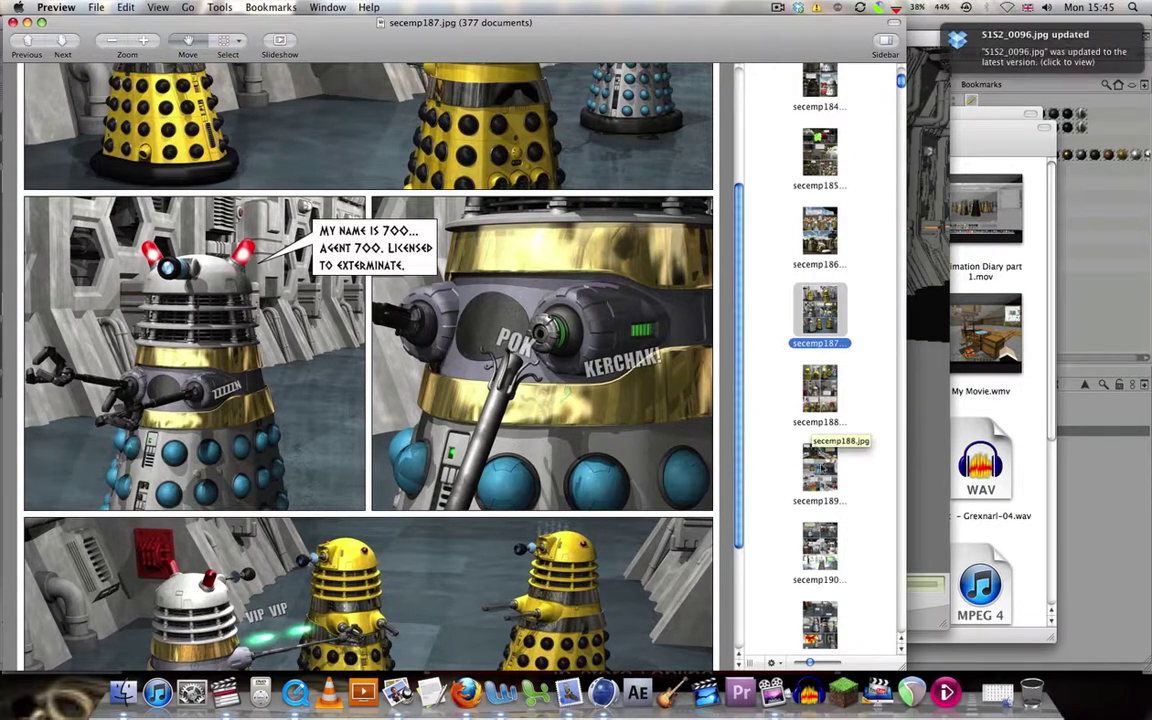
{"action": "left_click", "coordinate": [820, 548]}
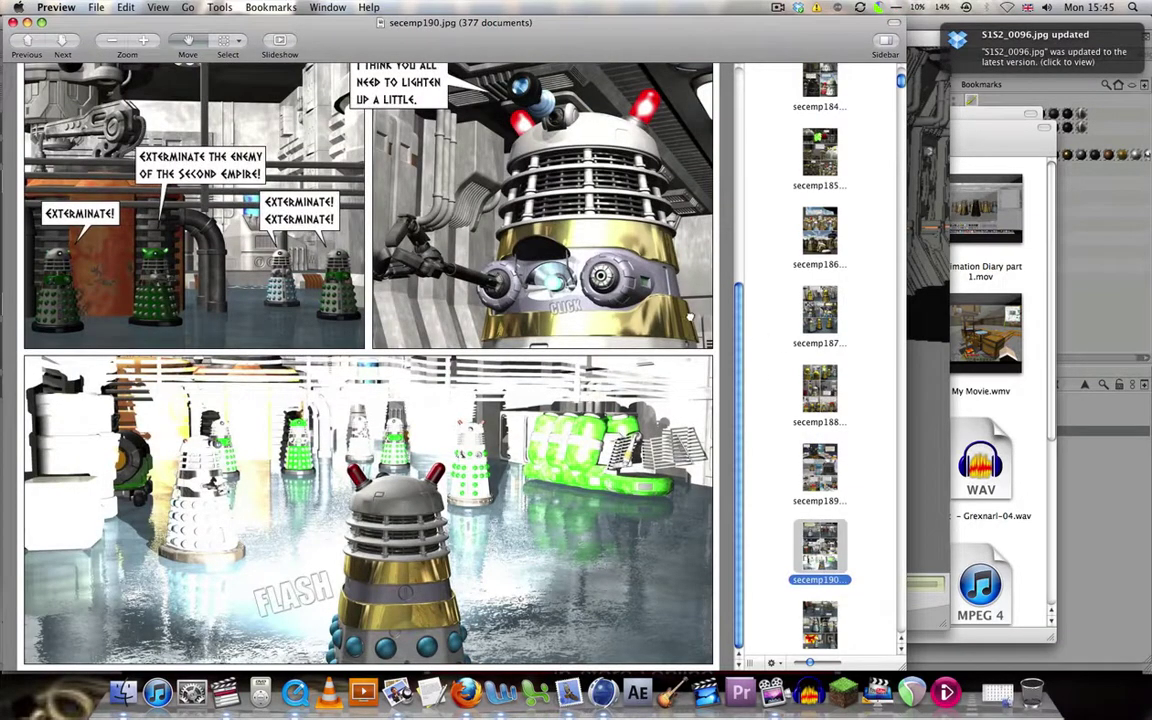
{"action": "left_click", "coordinate": [820, 310]}
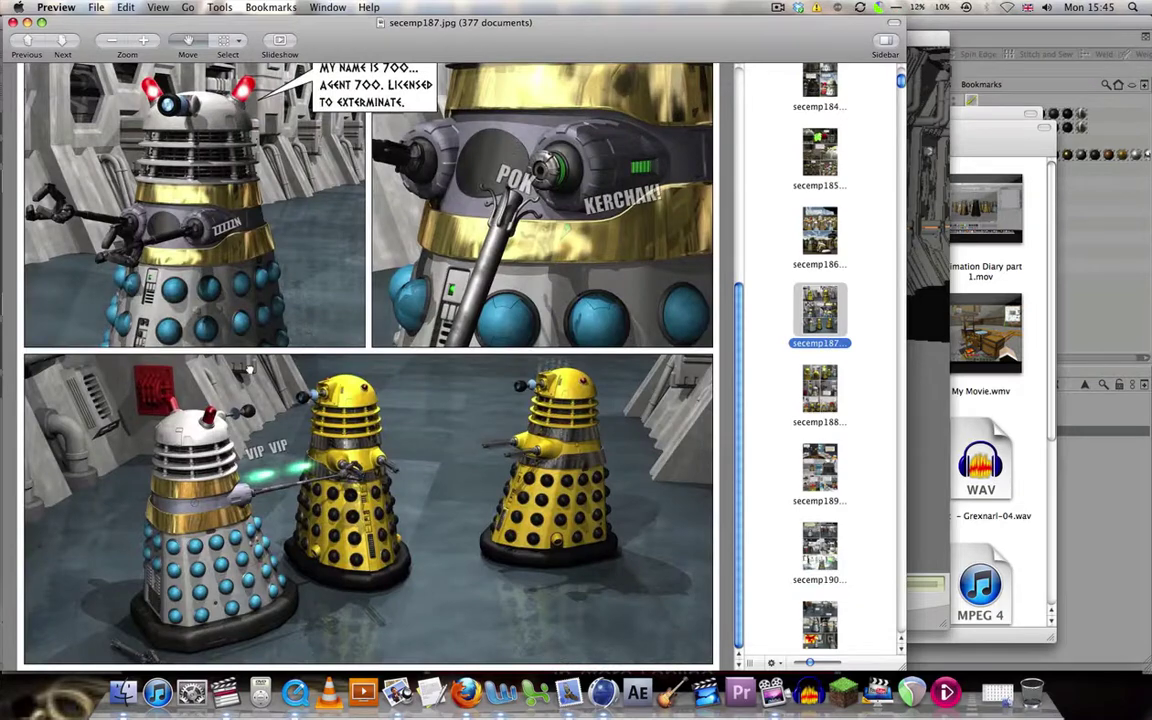
- Switch to QuickTime Player, play and scrub through S41S2.mov, and close that movie
{"action": "left_click", "coordinate": [294, 692]}
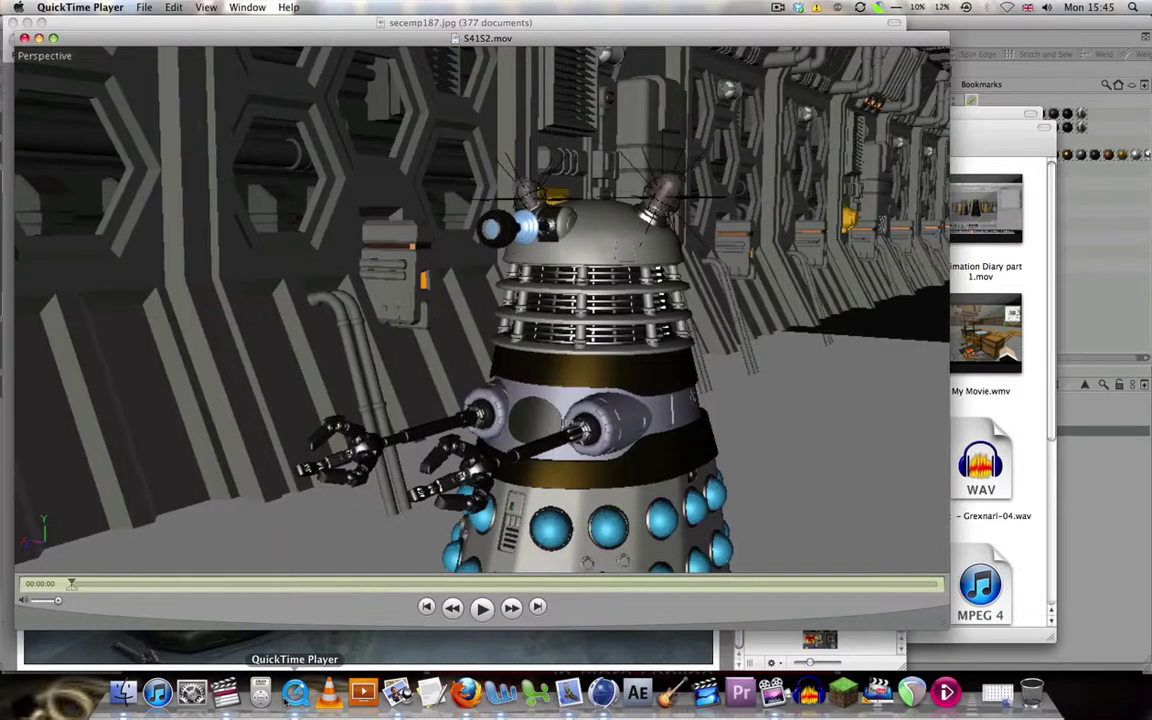
{"action": "left_click", "coordinate": [284, 647]}
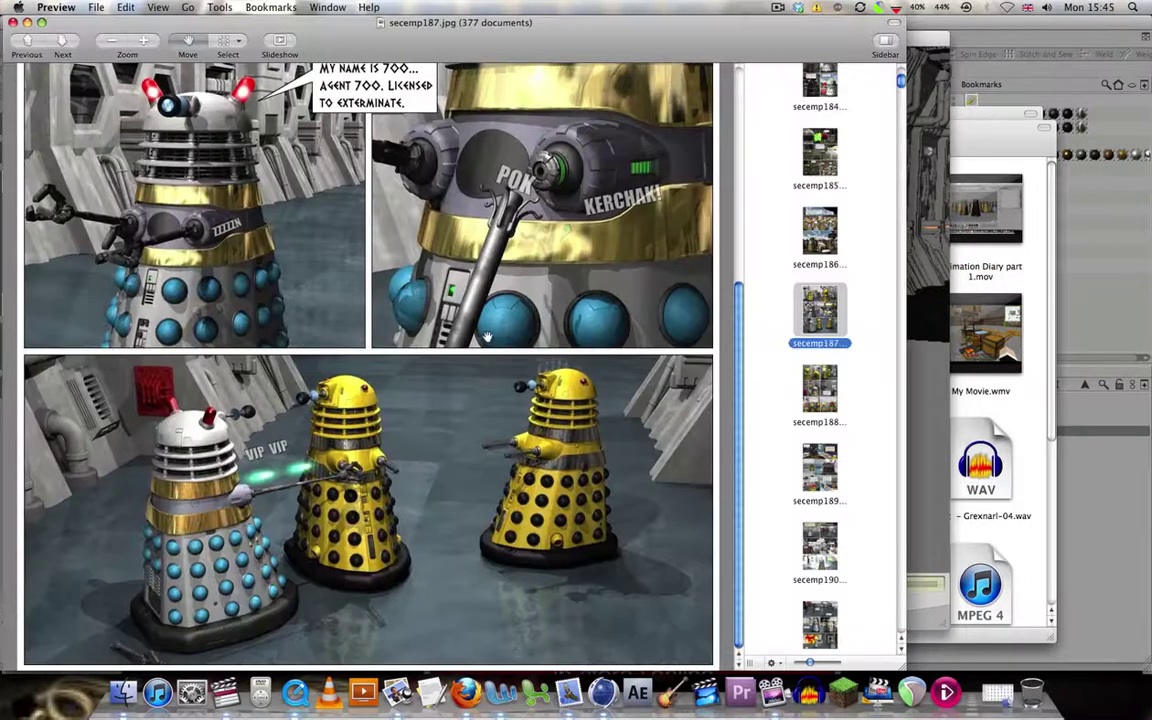
{"action": "left_click", "coordinate": [295, 692]}
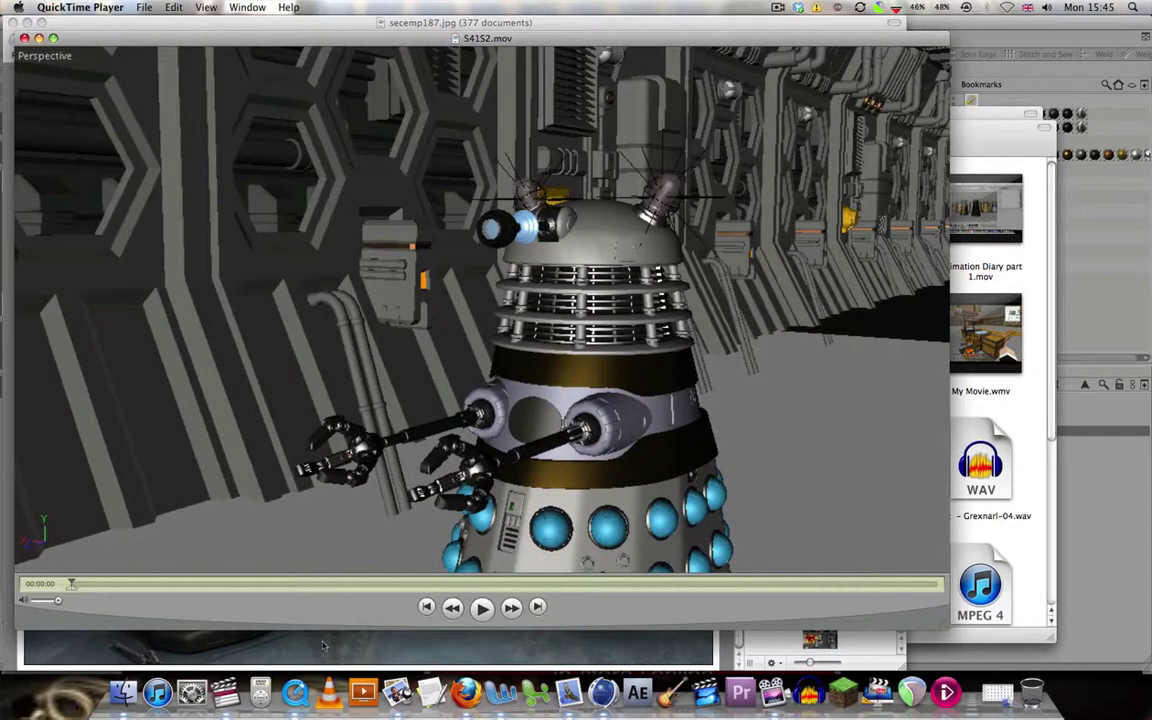
{"action": "key", "text": "space"}
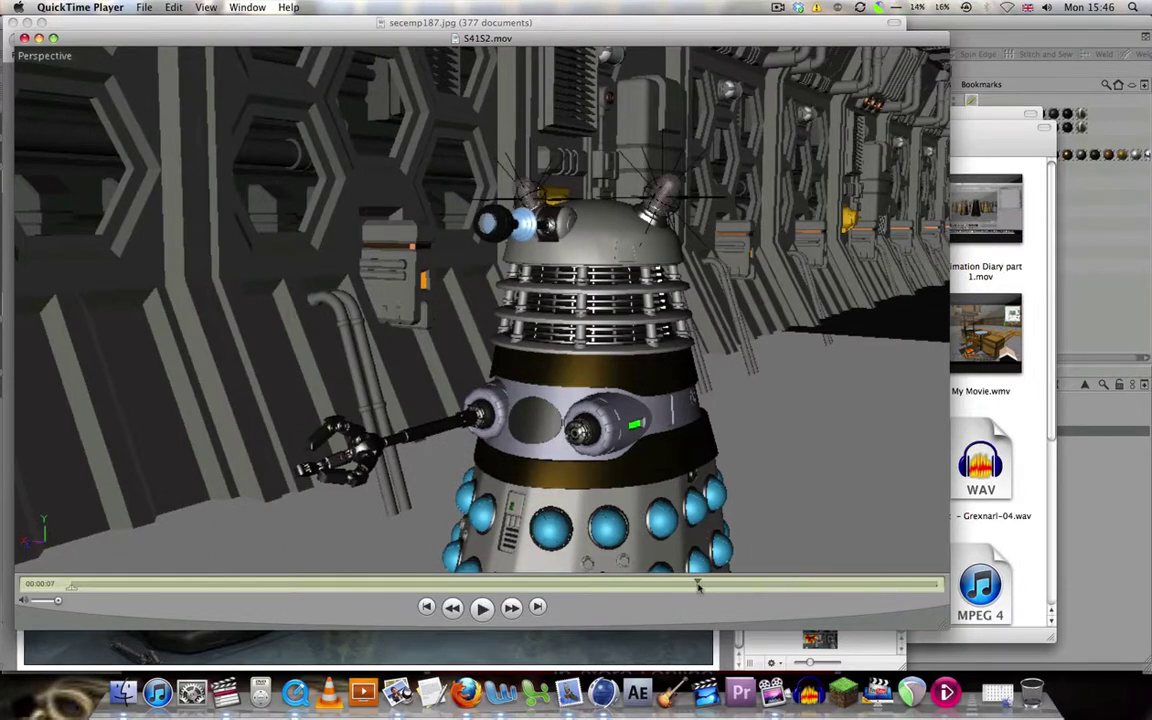
{"action": "key", "text": "space"}
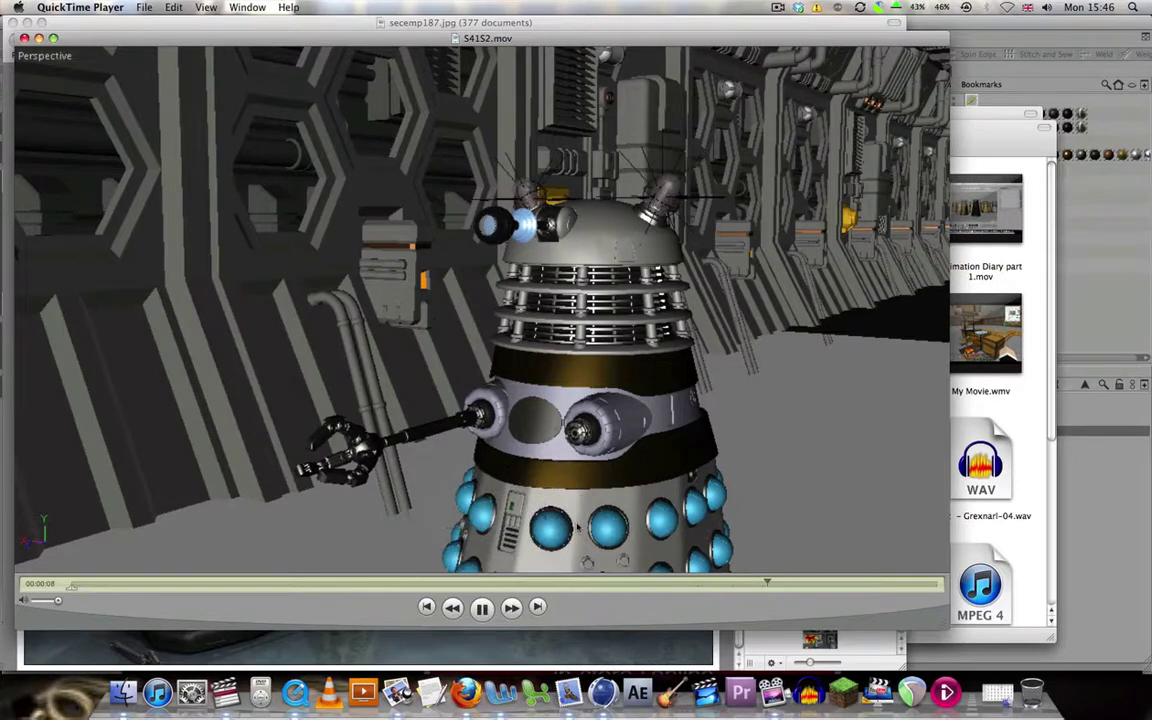
{"action": "key", "text": "space"}
{"action": "left_click_drag", "start_coordinate": [569, 589], "coordinate": [800, 581]}
{"action": "left_click", "coordinate": [24, 38]}
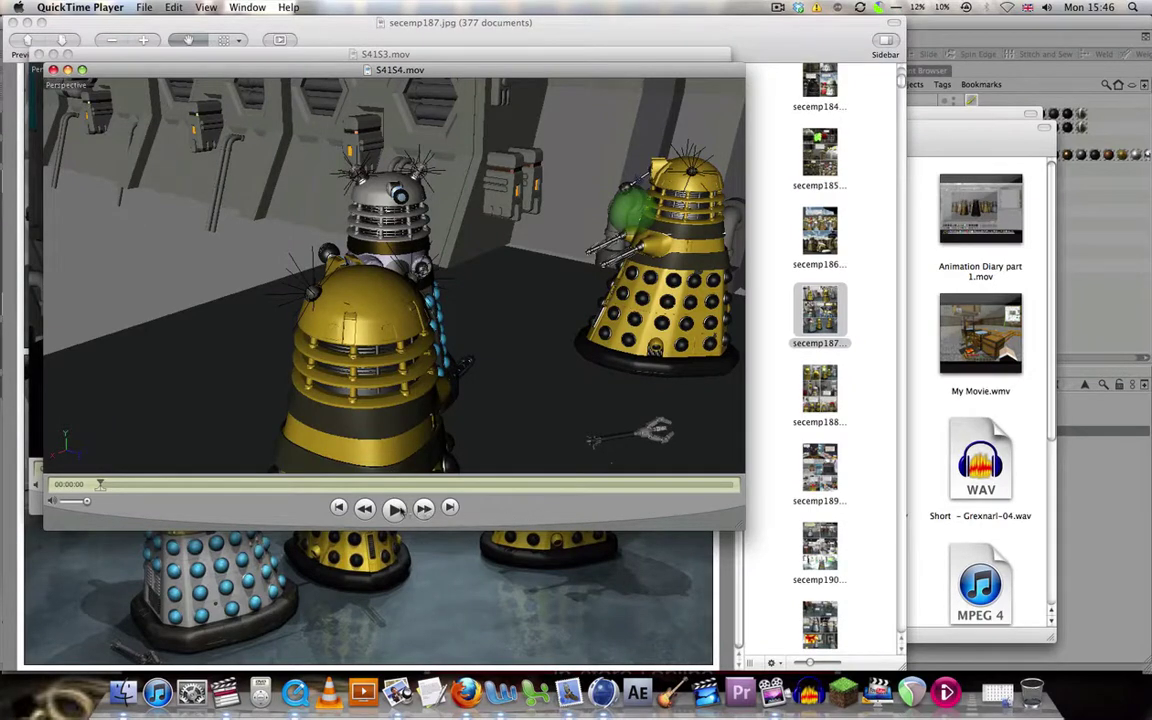
- Play the beginning of S41S4.mov, and play S41S3.mov through to its end
{"action": "left_click", "coordinate": [395, 508]}
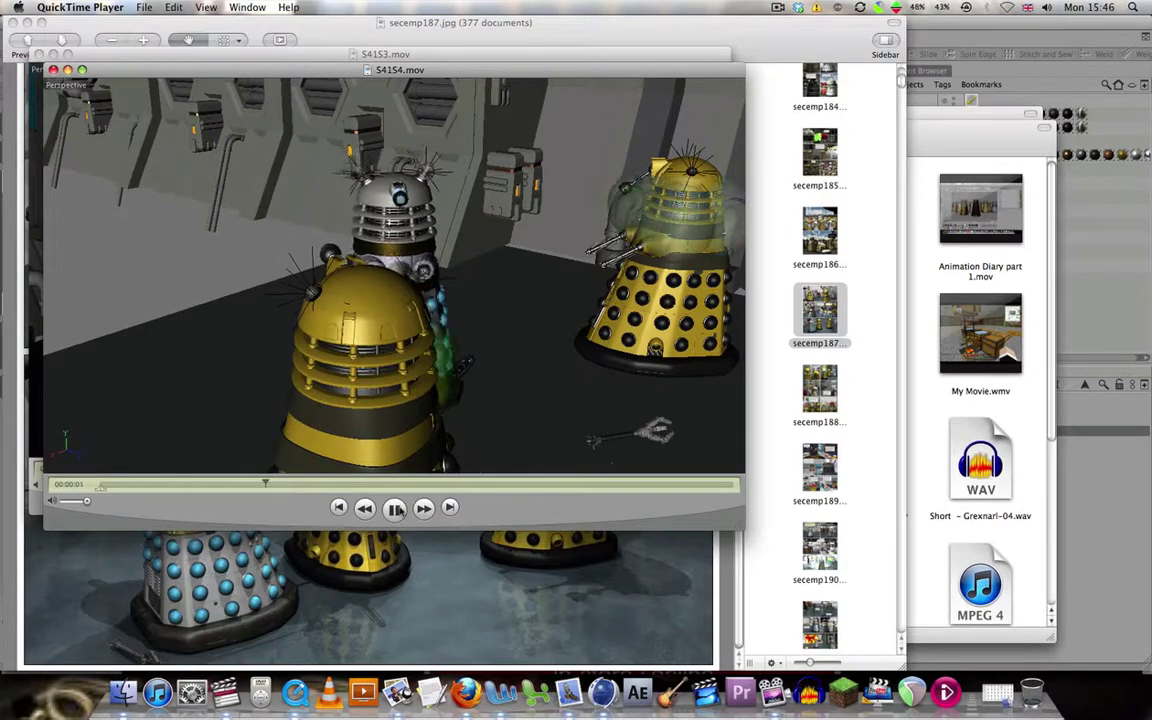
{"action": "left_click", "coordinate": [395, 508]}
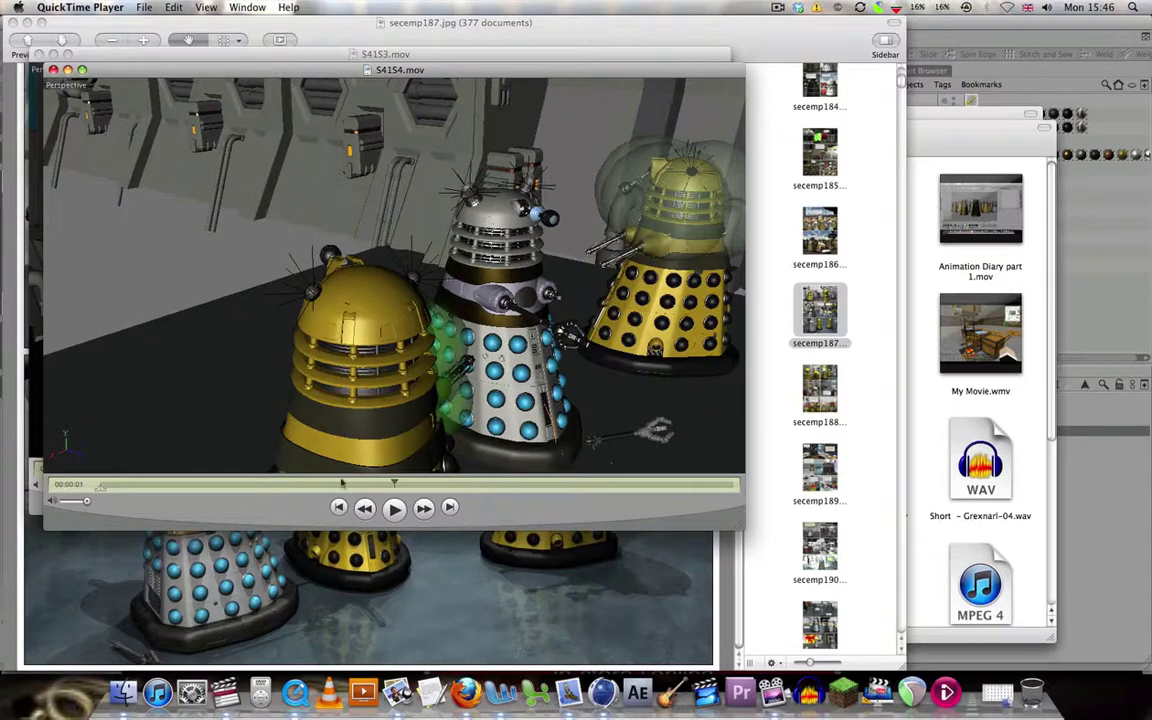
{"action": "left_click", "coordinate": [296, 55]}
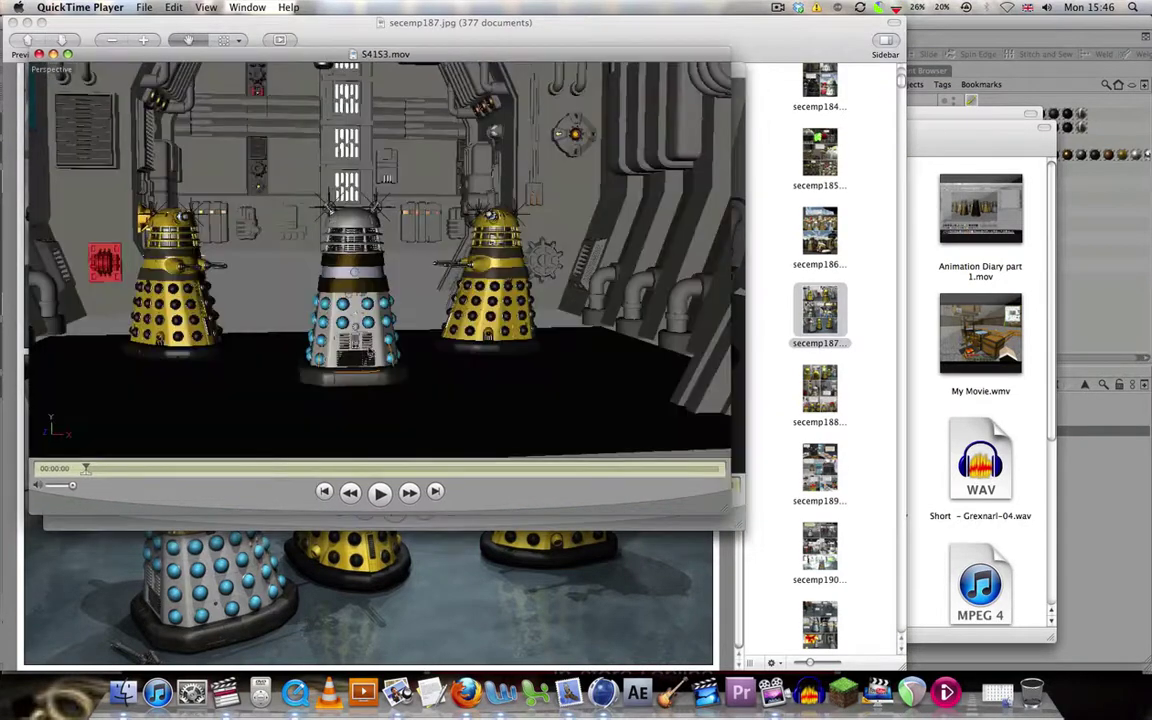
{"action": "key", "text": "space"}
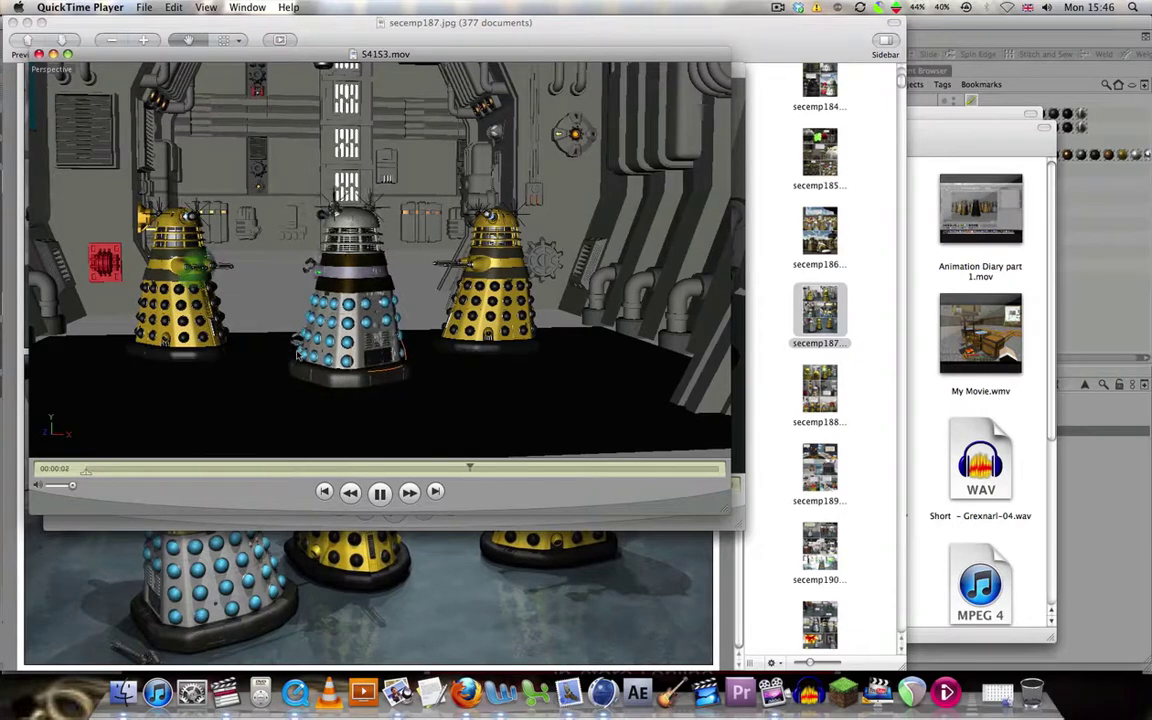
{"action": "key", "text": "space"}
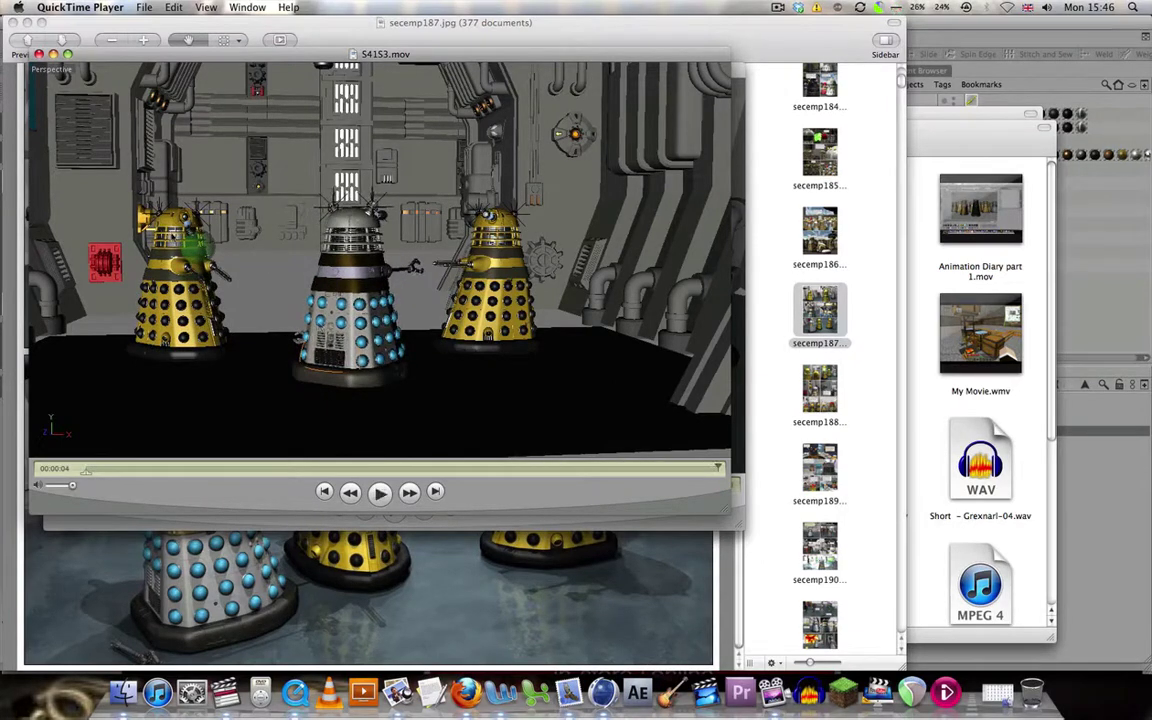
- Replay S41S3.mov from its start, scrub through the Dalek's movement, and close that movie
{"action": "left_click", "coordinate": [380, 493]}
{"action": "left_click", "coordinate": [325, 492]}
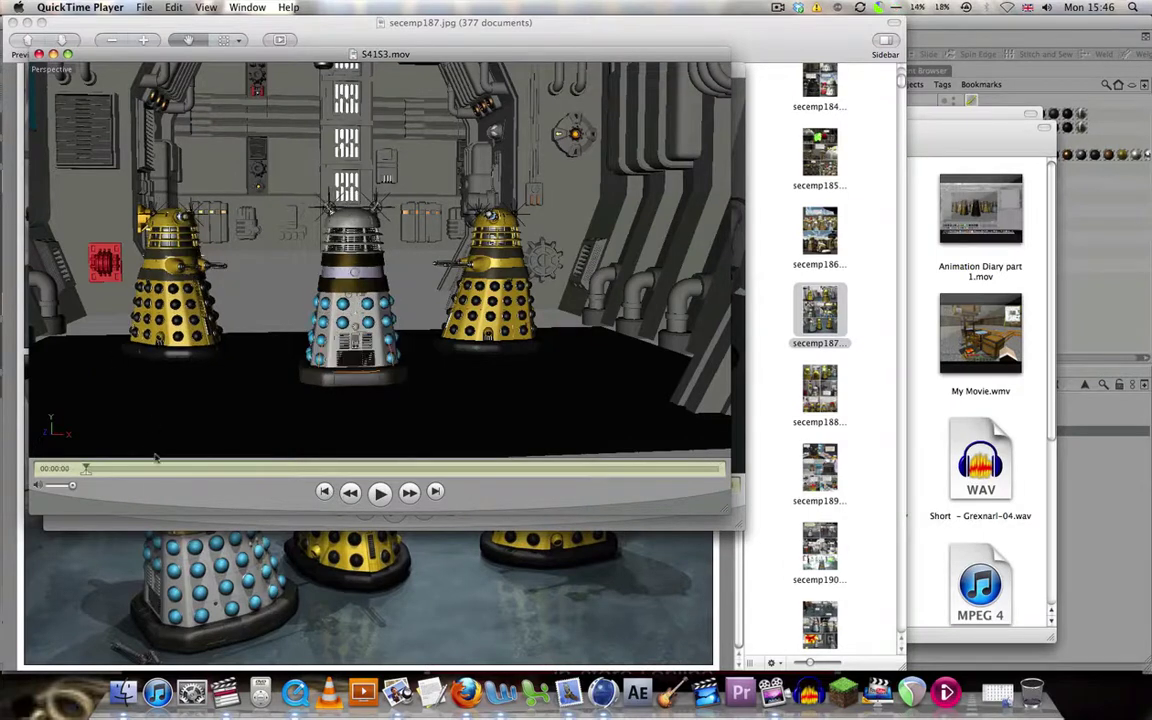
{"action": "key", "text": "space"}
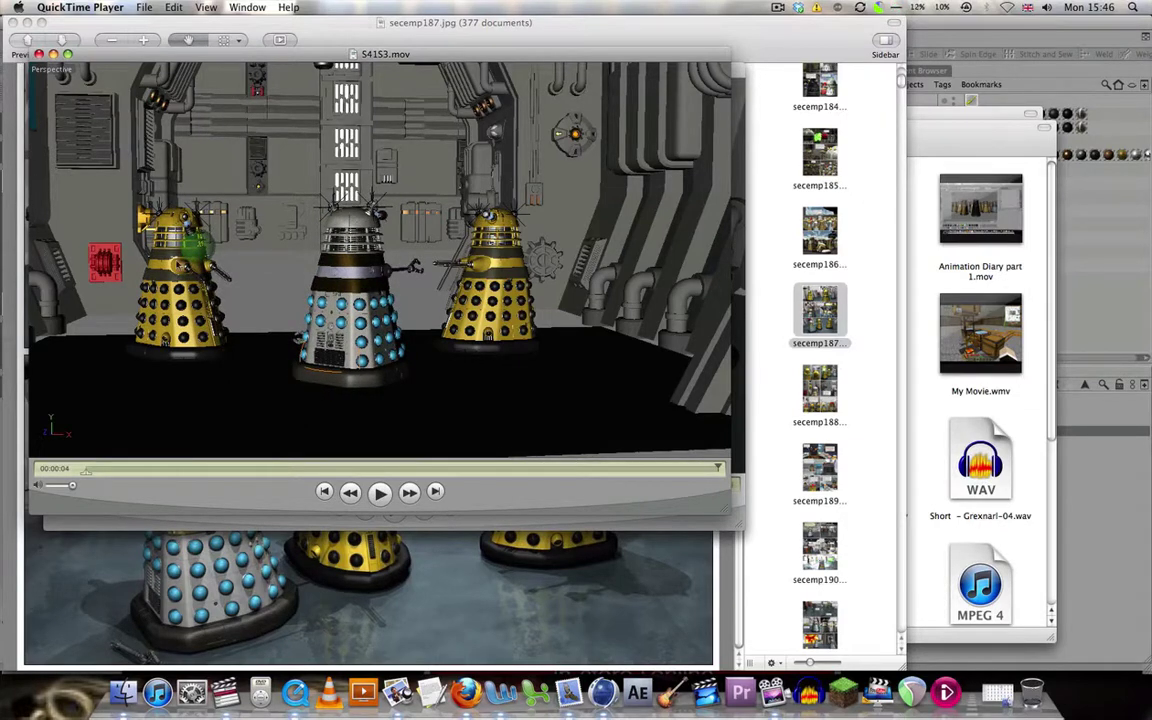
{"action": "left_click_drag", "start_coordinate": [223, 468], "coordinate": [439, 494]}
{"action": "left_click_drag", "start_coordinate": [350, 491], "coordinate": [591, 470]}
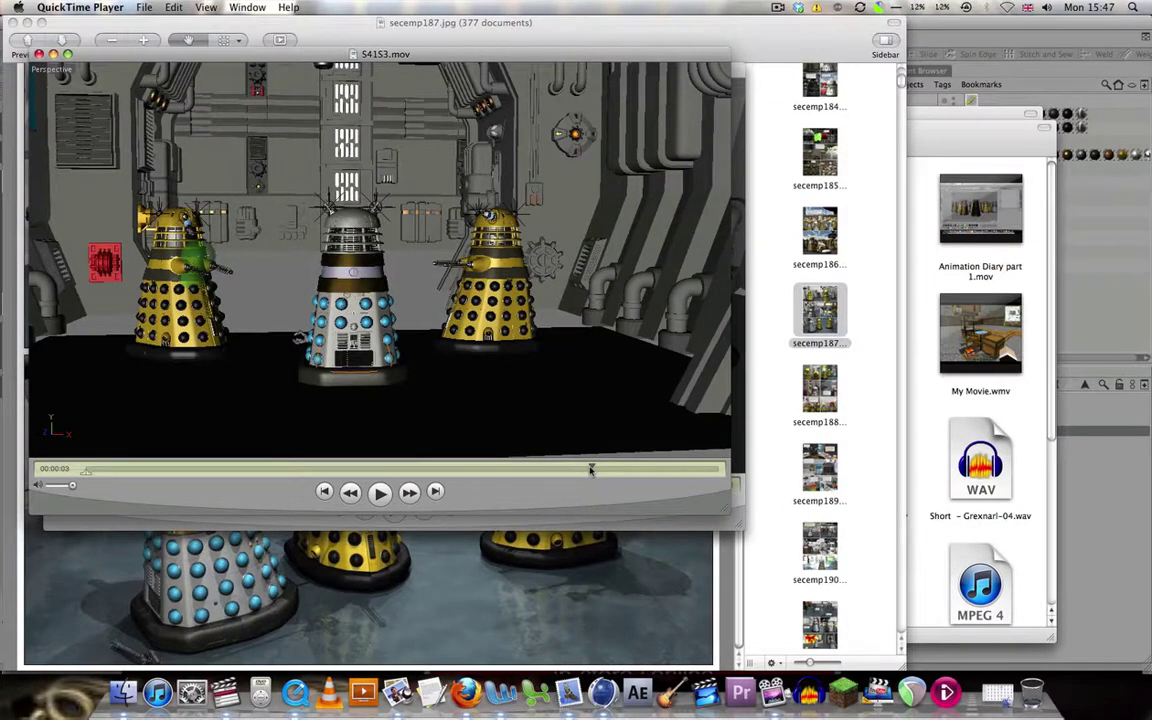
{"action": "left_click", "coordinate": [38, 55]}
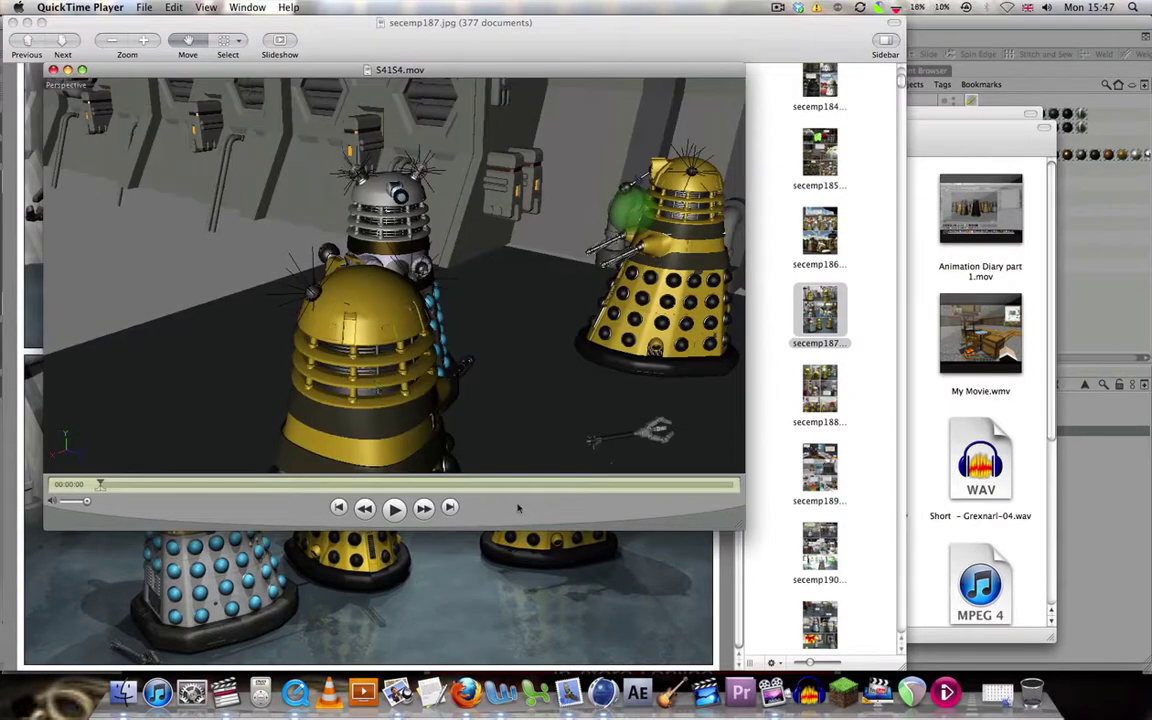
- Play S41S4.mov with a pause partway through, and close that movie
{"action": "key", "text": "space"}
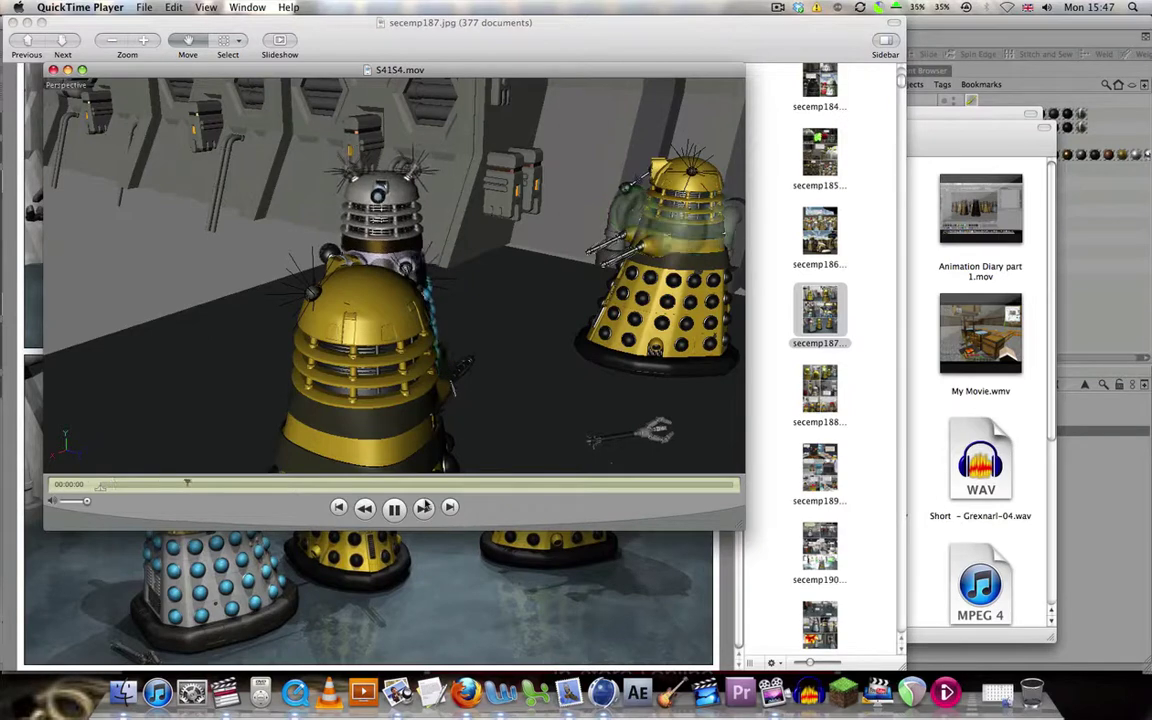
{"action": "key", "text": "space"}
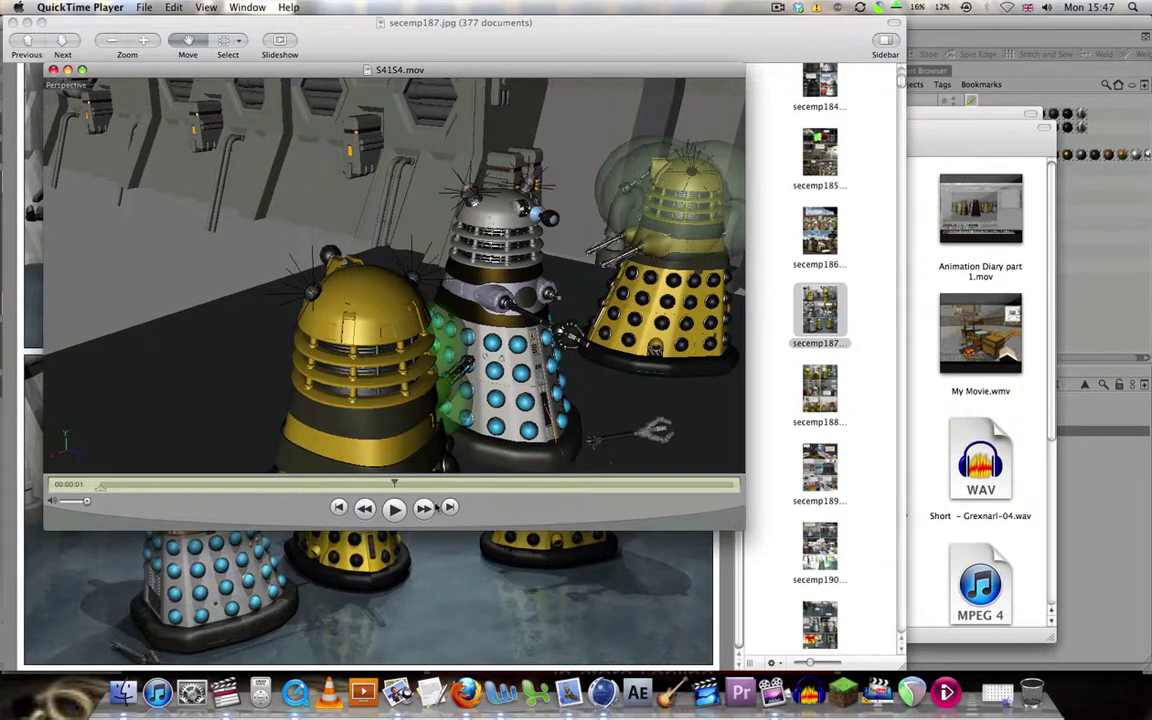
{"action": "key", "text": "space"}
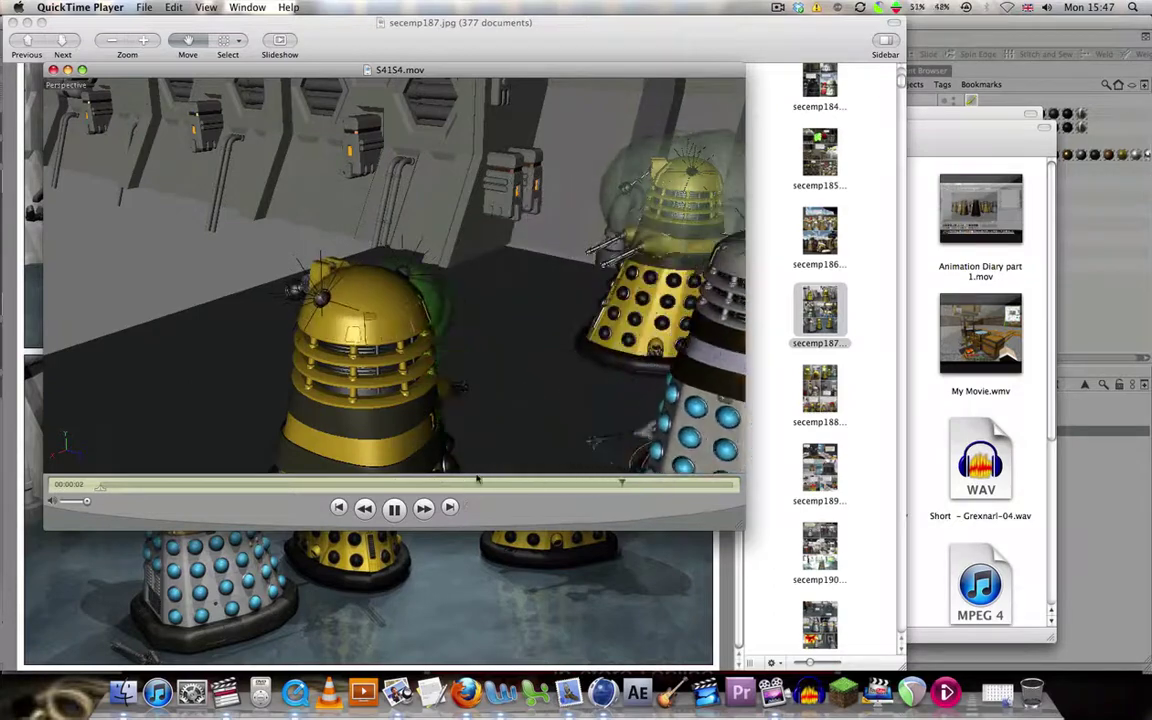
{"action": "key", "text": "space"}
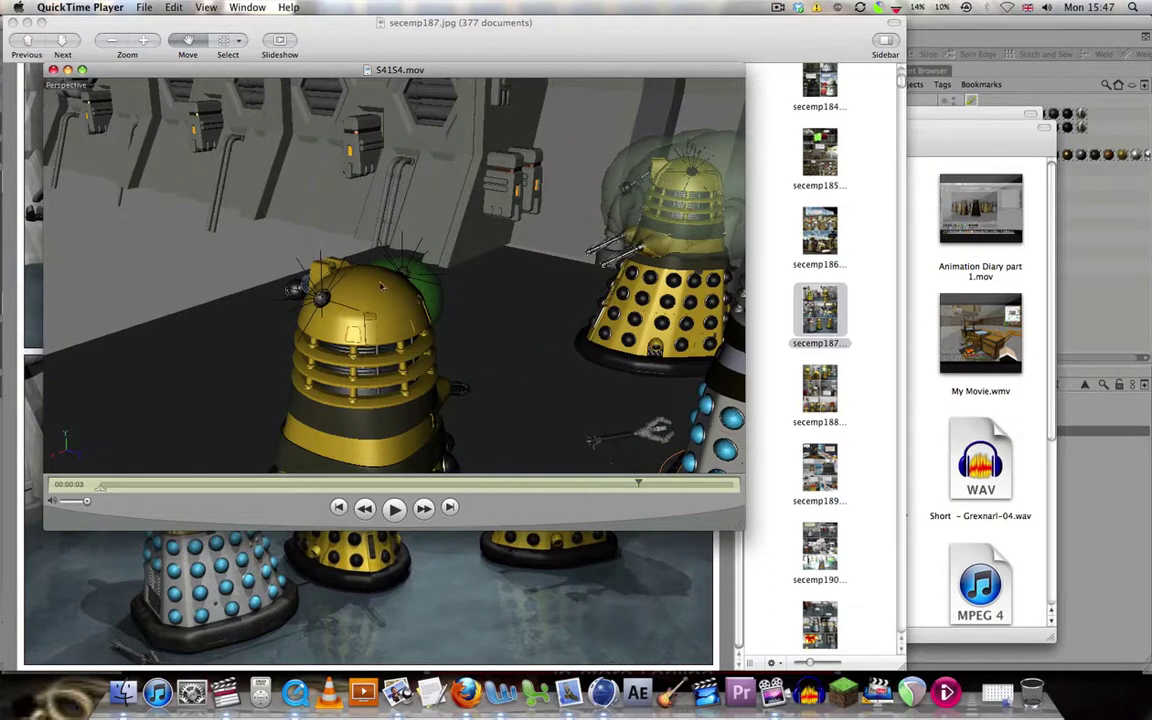
{"action": "left_click", "coordinate": [53, 69]}
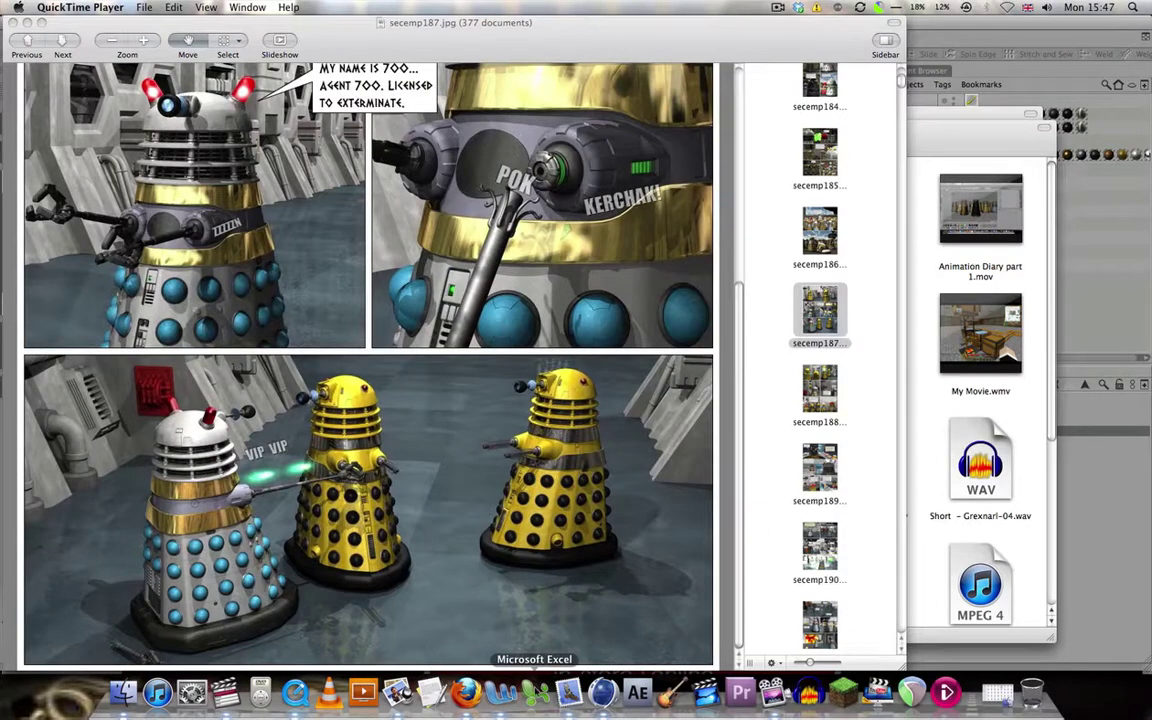
- Switch to CINEMA 4D and deselect the particle emitter in the Second Empire S41S1 scene
{"action": "left_click", "coordinate": [603, 692]}
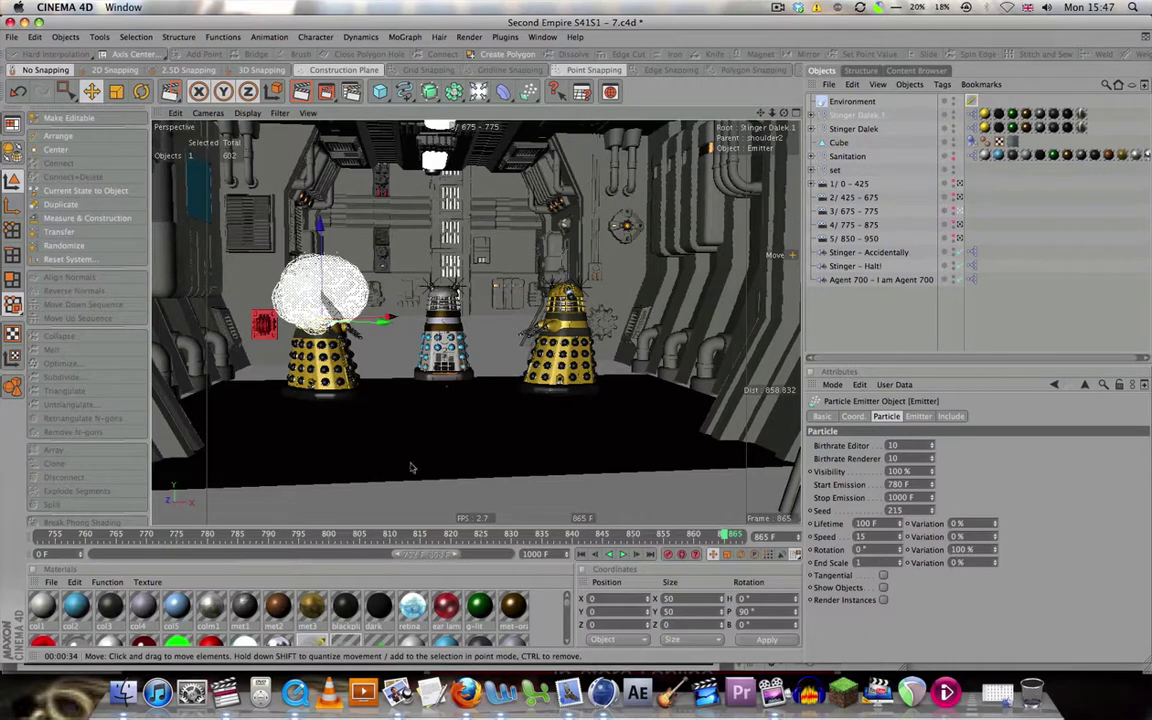
{"action": "left_click", "coordinate": [887, 305]}
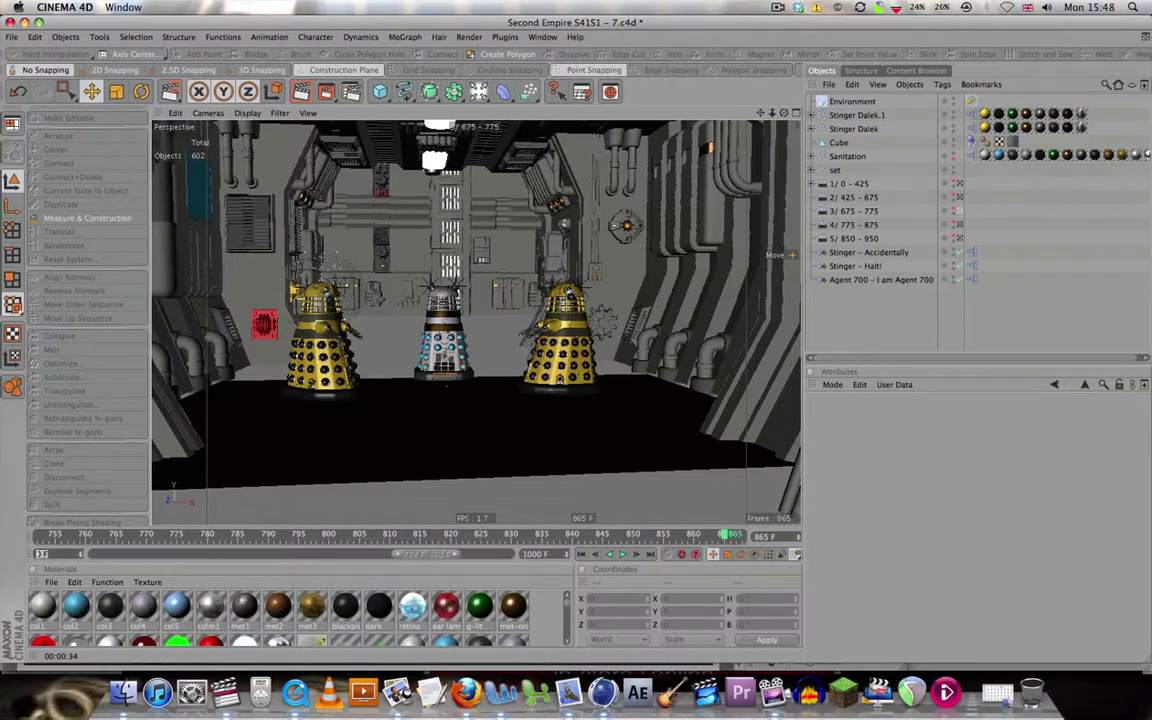
- Set the animation's frame range to start at 675 and end at 775
{"action": "type", "text": "675"}
{"action": "key", "text": "Return"}
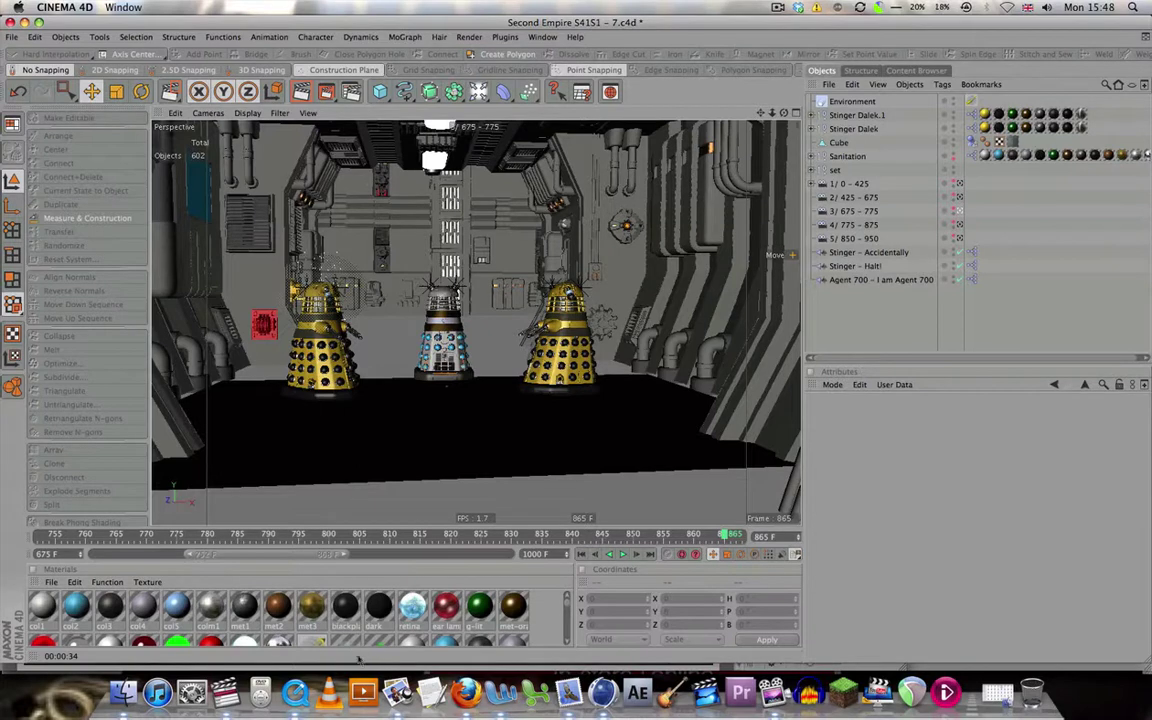
{"action": "left_click_drag", "start_coordinate": [557, 558], "coordinate": [298, 547]}
{"action": "type", "text": "775"}
{"action": "key", "text": "Return"}
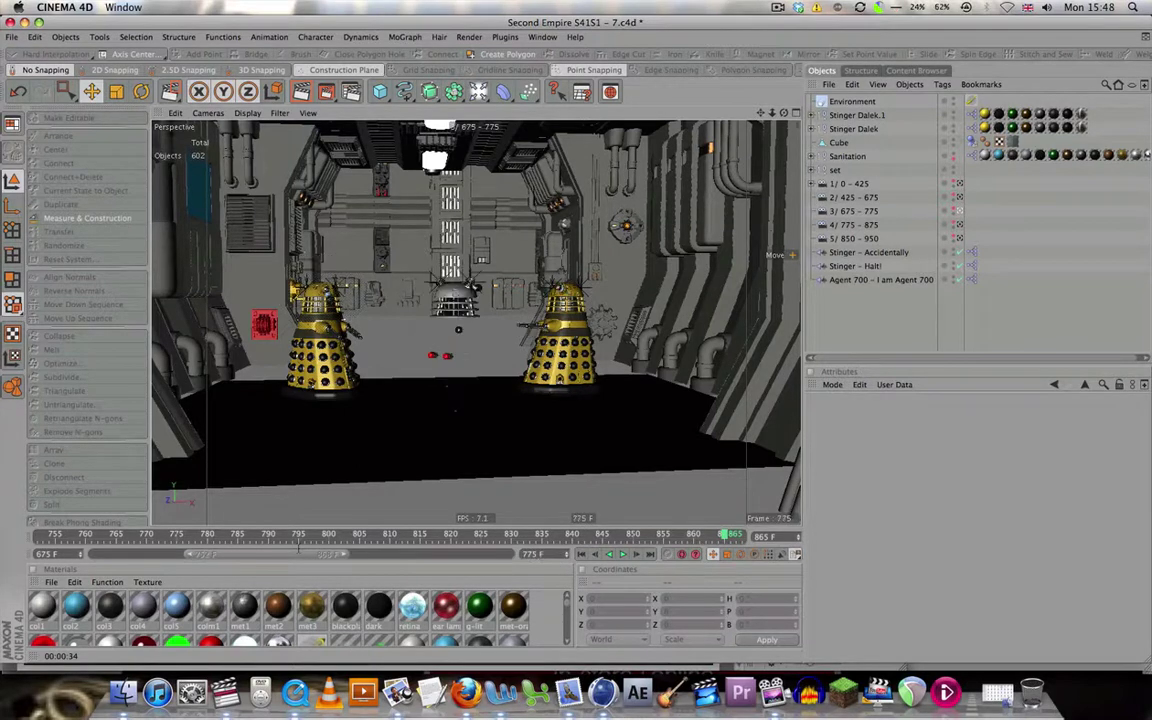
- Set the animation's frame range to 650–800 and extend the timeline preview to the whole range
{"action": "left_click_drag", "start_coordinate": [546, 553], "coordinate": [445, 548]}
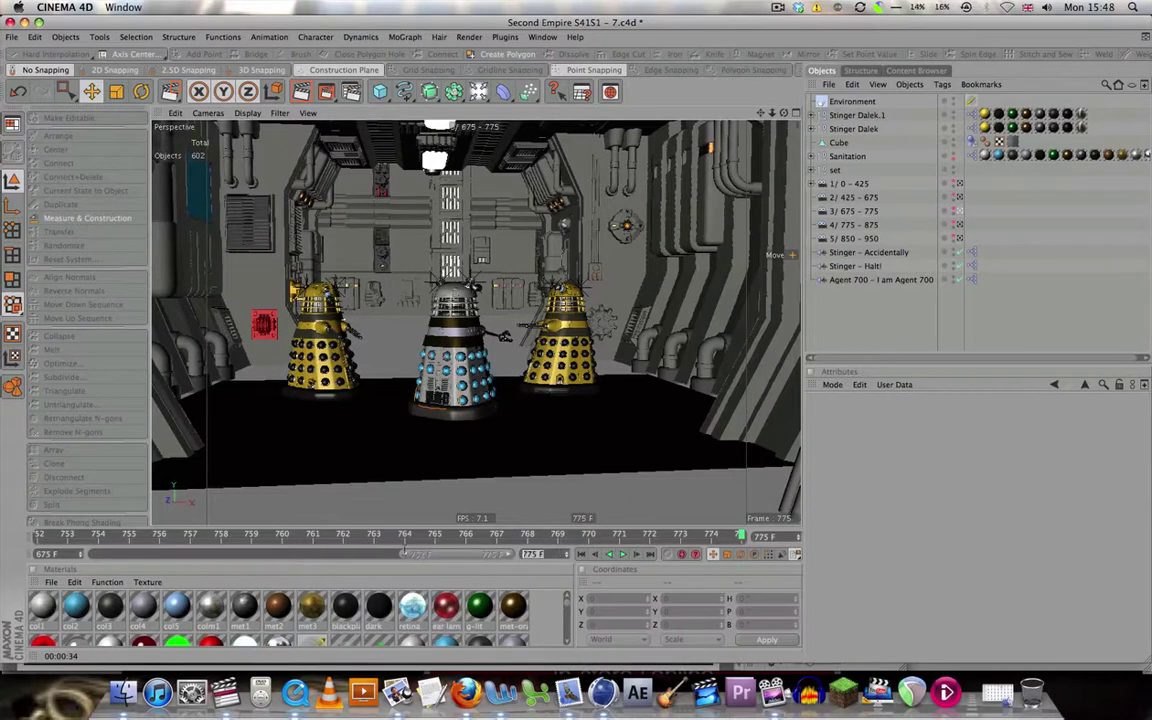
{"action": "key", "text": "BackSpace"}
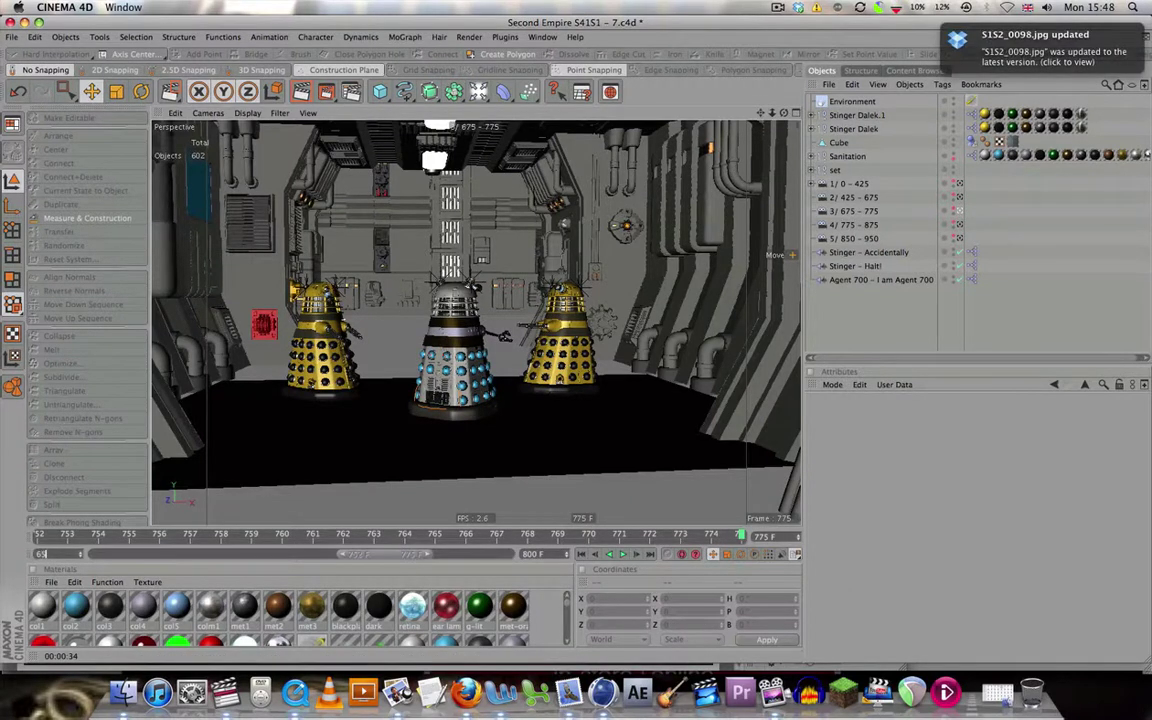
{"action": "key", "text": "Return"}
{"action": "left_click_drag", "start_coordinate": [393, 561], "coordinate": [88, 554]}
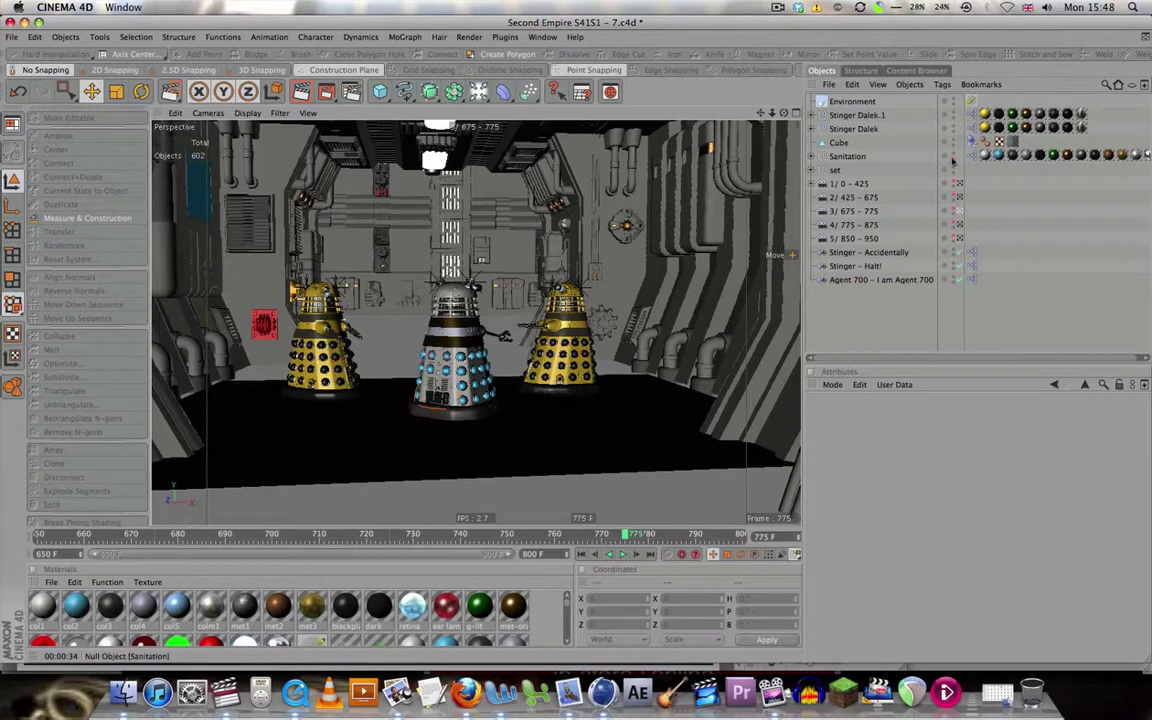
- Select the Sanitation object and return the animation to its start at frame 650
{"action": "left_click", "coordinate": [850, 157]}
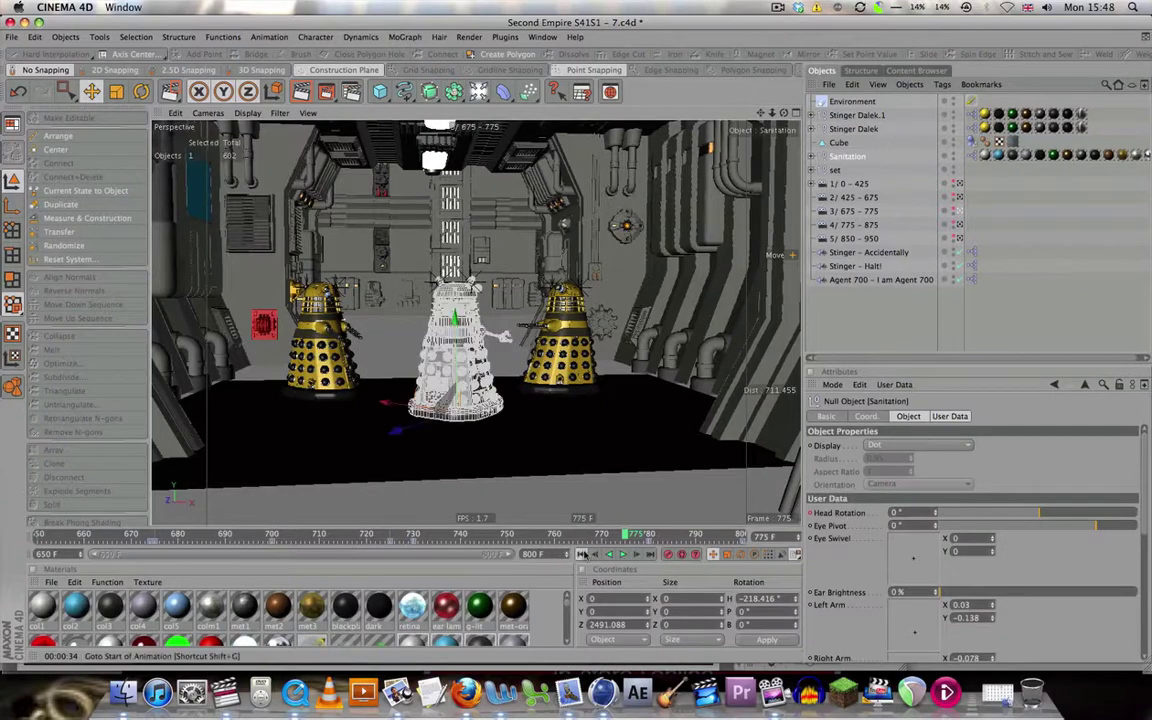
{"action": "left_click", "coordinate": [583, 554]}
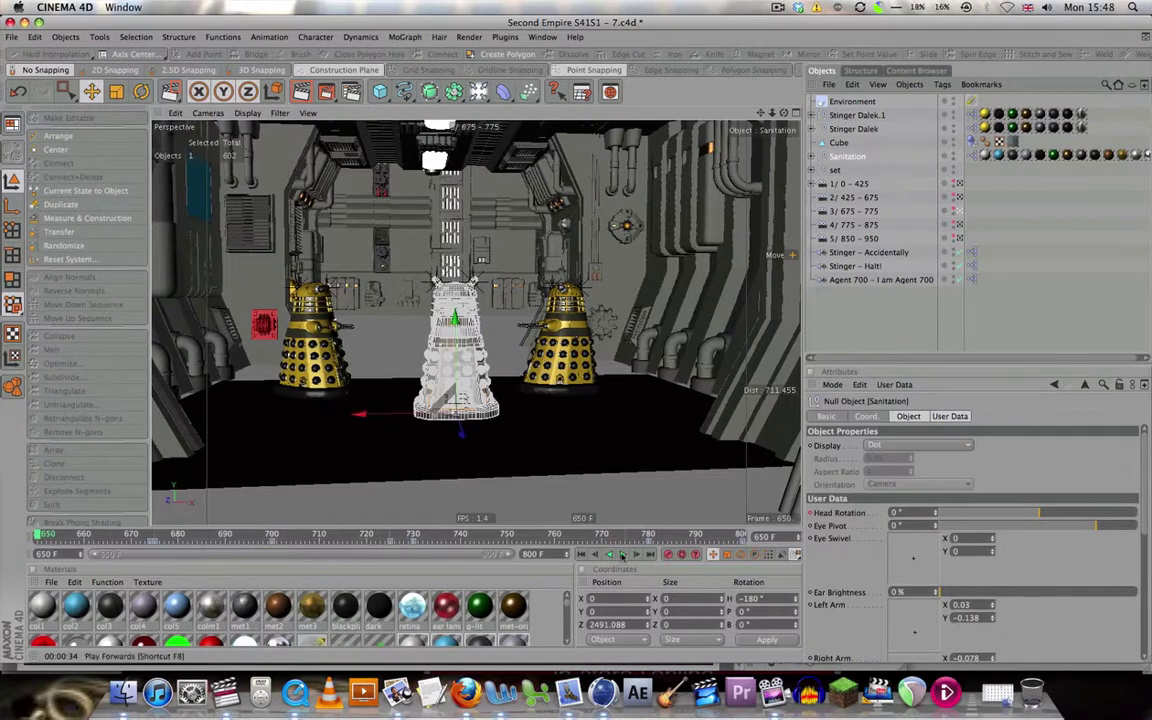
- Play the animation from frame 650 and scrub up to frame 730 to examine the Sanitation Dalek's turn
{"action": "left_click", "coordinate": [622, 554]}
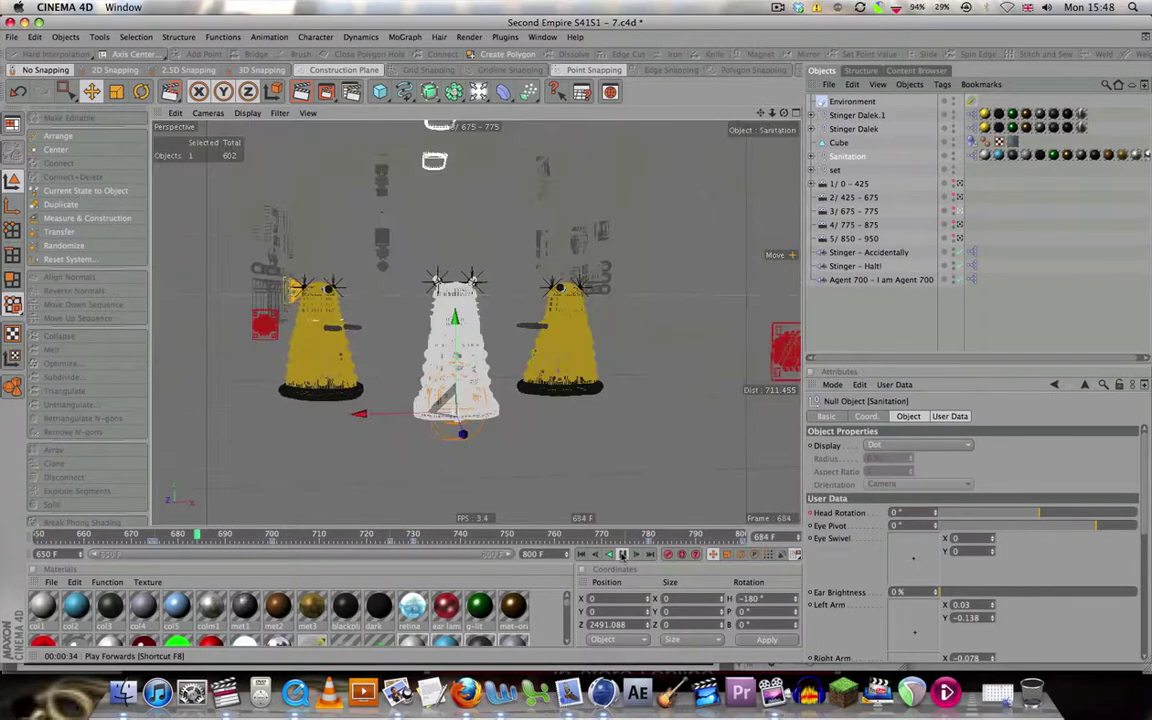
{"action": "left_click", "coordinate": [622, 555]}
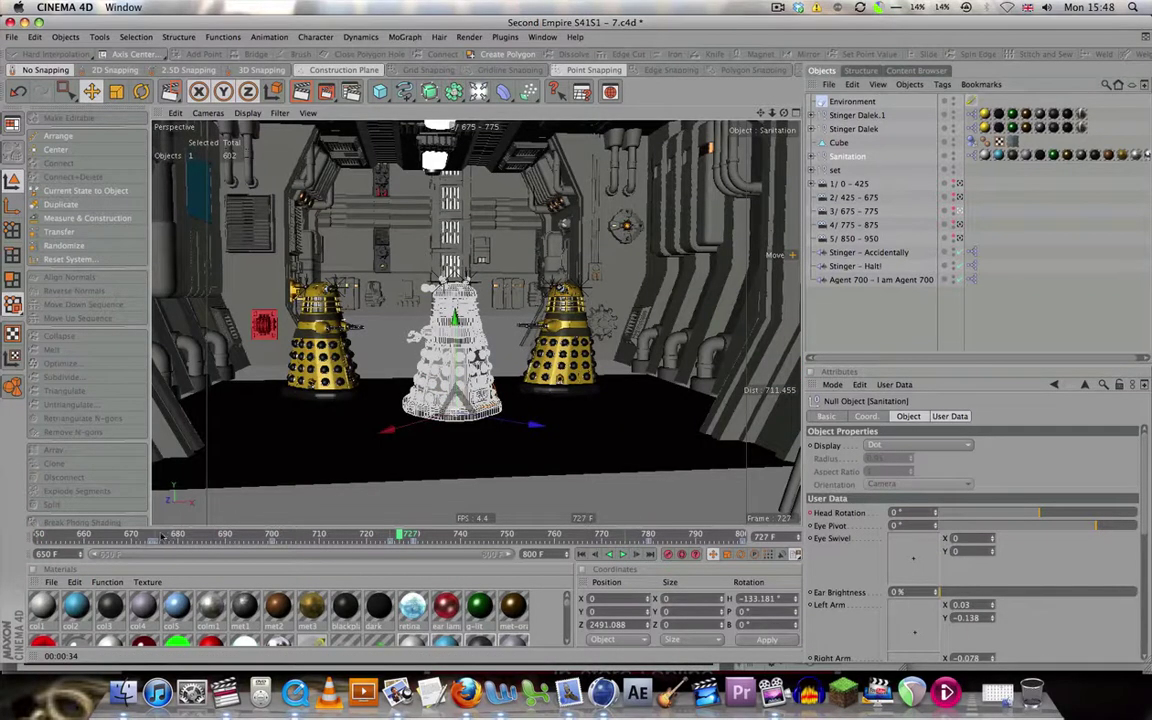
{"action": "mouse_move", "coordinate": [155, 537]}
{"action": "left_mouse_down"}
{"action": "mouse_move", "coordinate": [468, 549]}
{"action": "mouse_move", "coordinate": [413, 543]}
{"action": "left_mouse_up"}
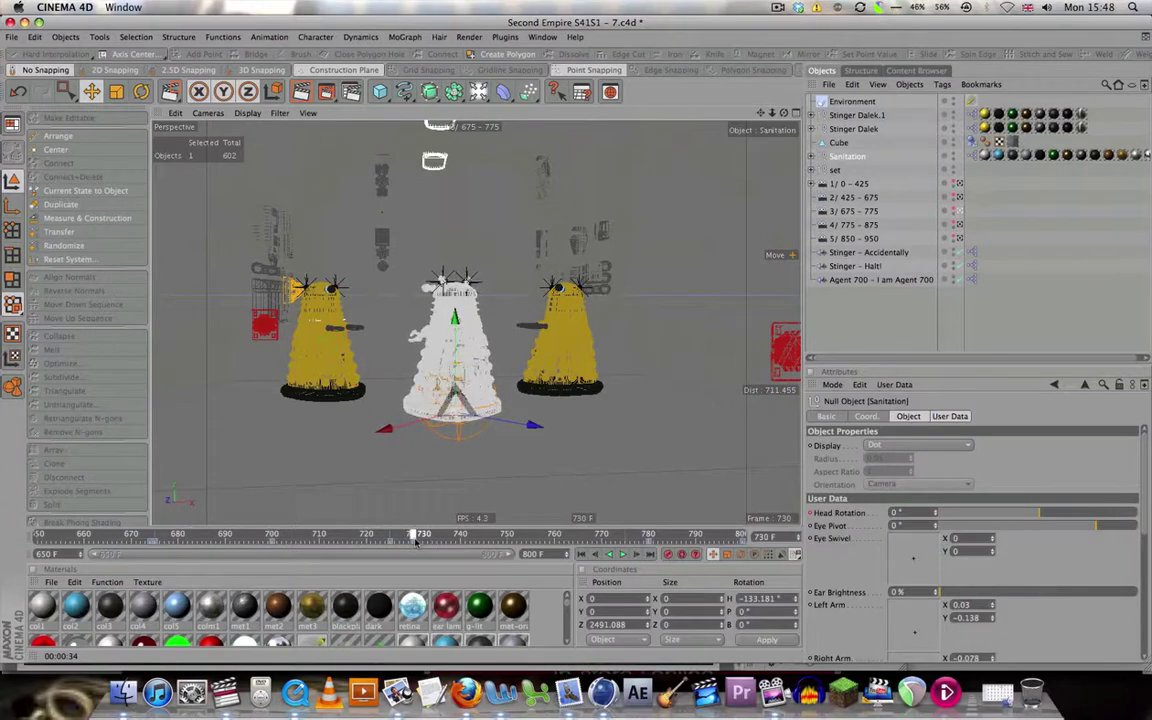
{"action": "left_click", "coordinate": [621, 553]}
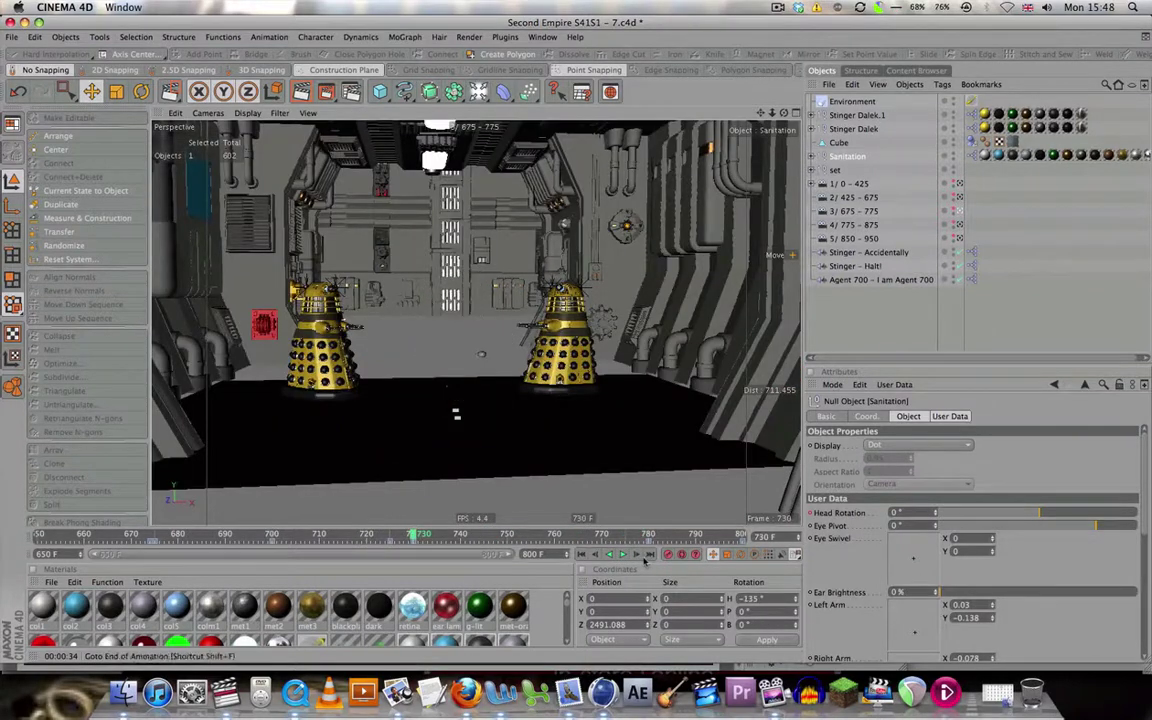
- Try to set the Sanitation object's heading rotation to -135° at frame 731
{"action": "left_click", "coordinate": [636, 555]}
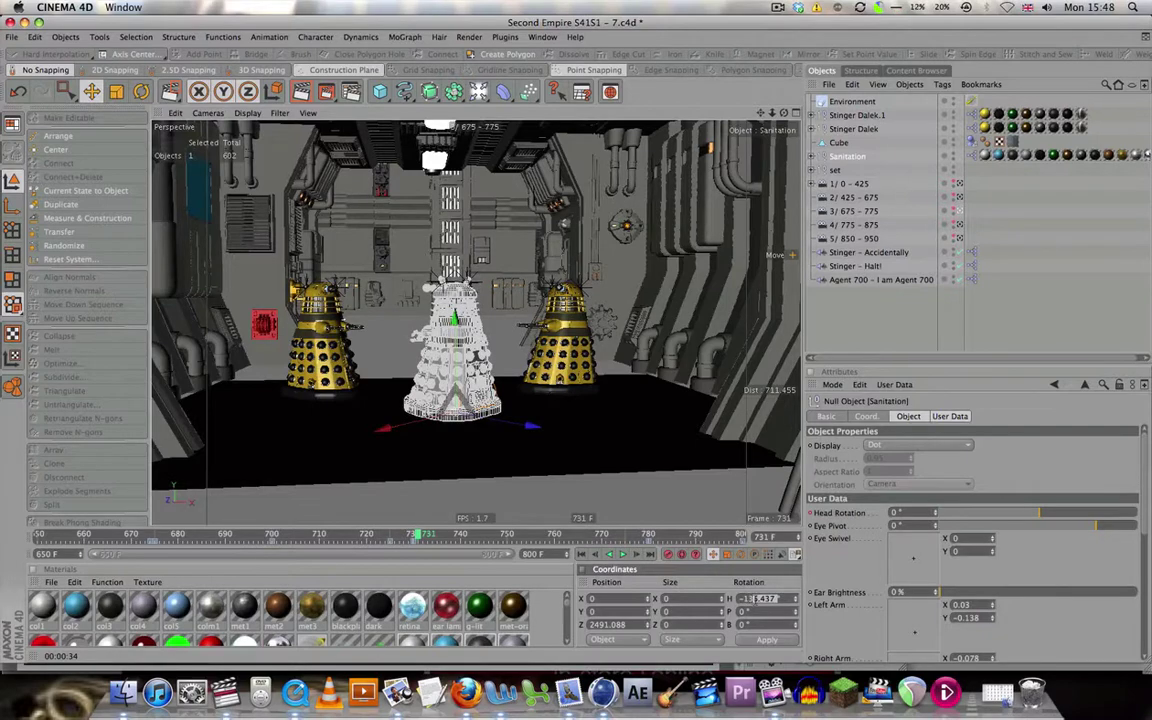
{"action": "type", "text": "-135"}
{"action": "left_click", "coordinate": [414, 536]}
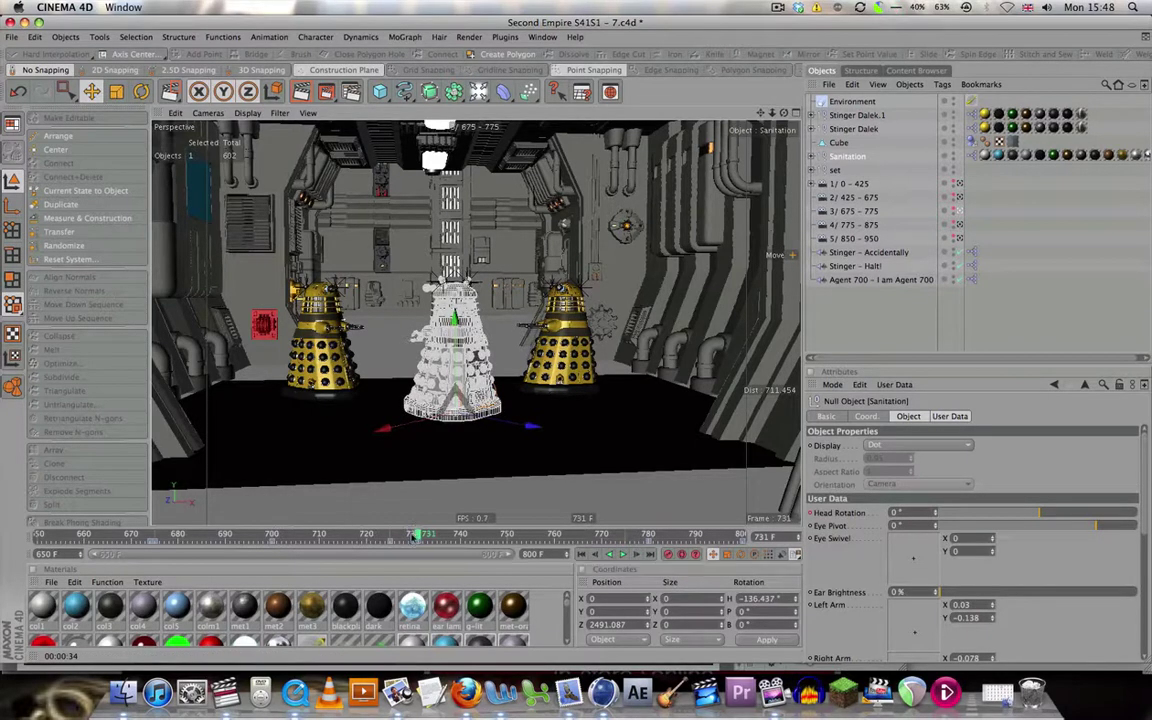
- Examine the Sanitation object's heading rotation around frame 780 and at frame 725
{"action": "left_click_drag", "start_coordinate": [414, 536], "coordinate": [664, 537]}
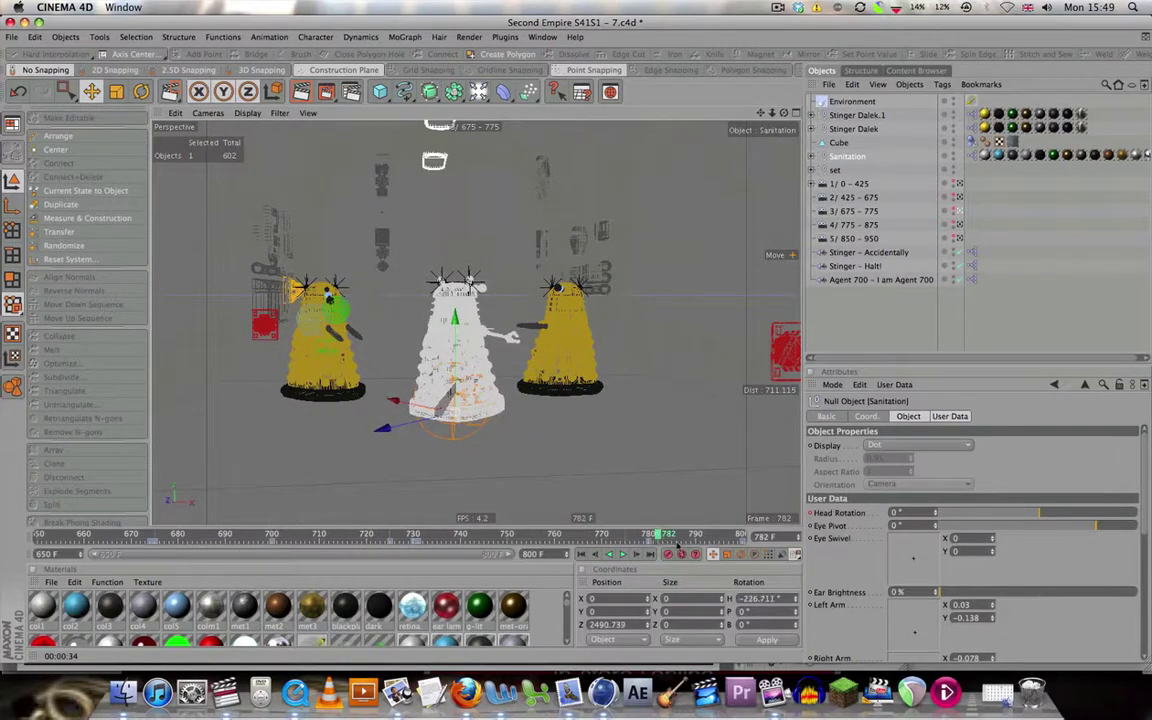
{"action": "left_click", "coordinate": [597, 556]}
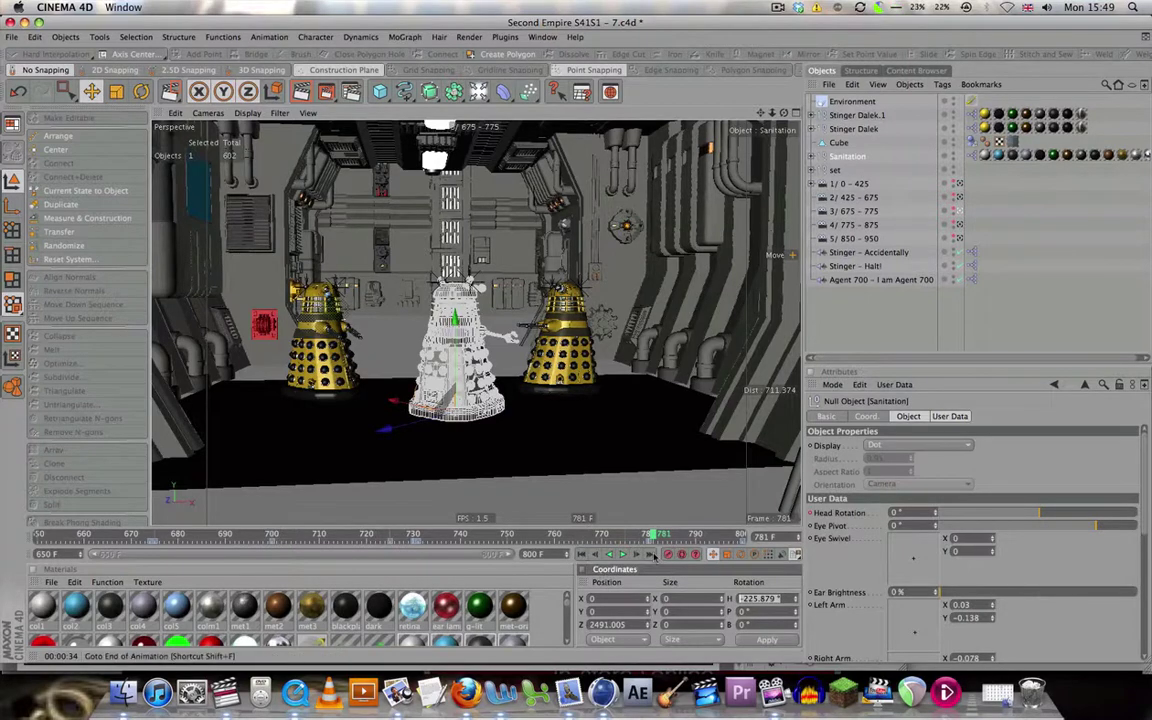
{"action": "left_click", "coordinate": [597, 556]}
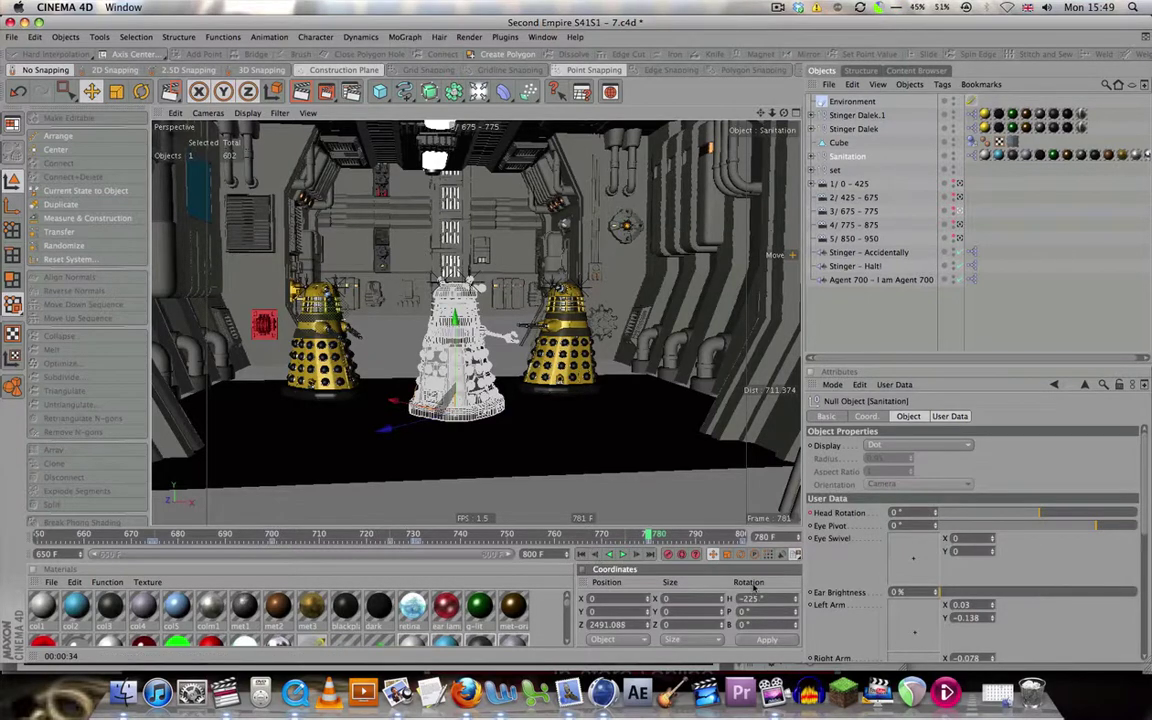
{"action": "left_click", "coordinate": [629, 556]}
{"action": "left_click_drag", "start_coordinate": [414, 537], "coordinate": [390, 532]}
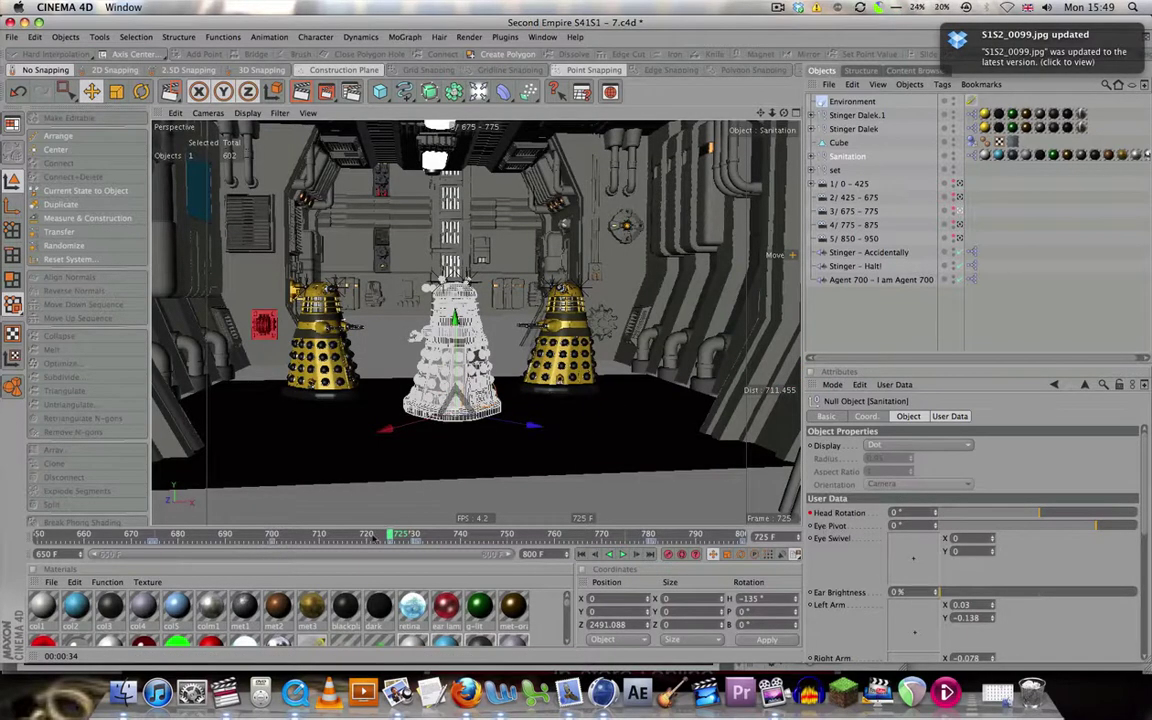
- At frame 750, set the Sanitation object's Head Rotation to -58° and record a keyframe for it
{"action": "left_click_drag", "start_coordinate": [410, 537], "coordinate": [508, 542]}
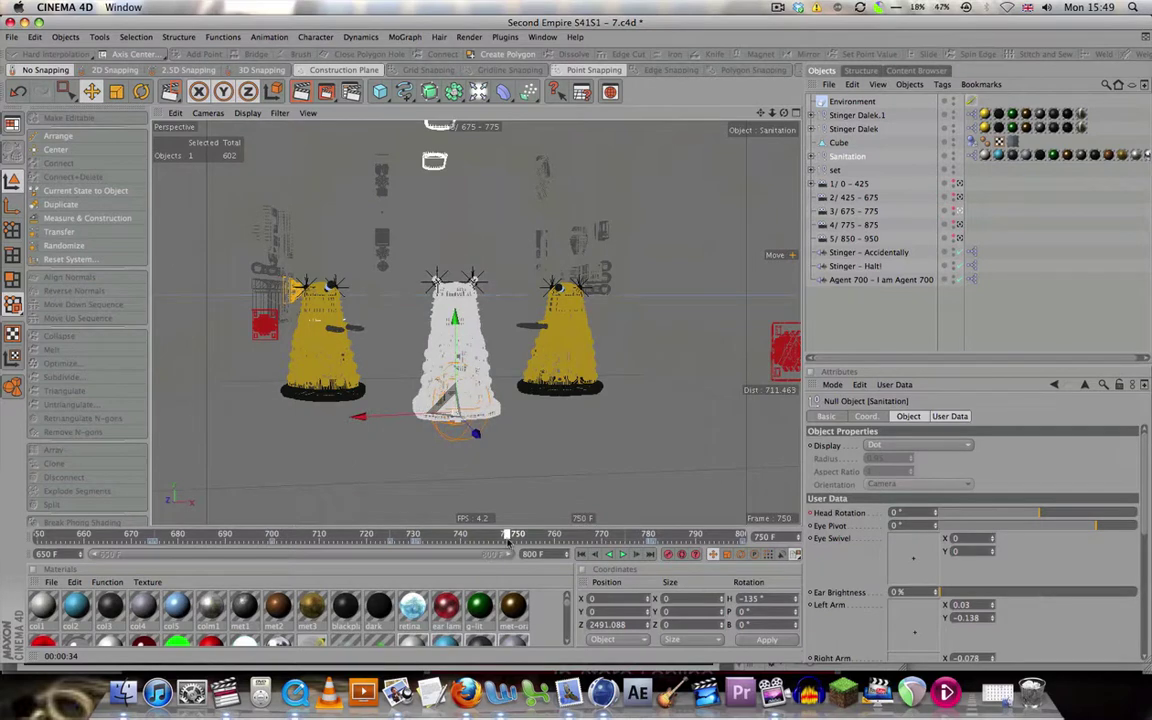
{"action": "left_click_drag", "start_coordinate": [1040, 513], "coordinate": [1006, 514]}
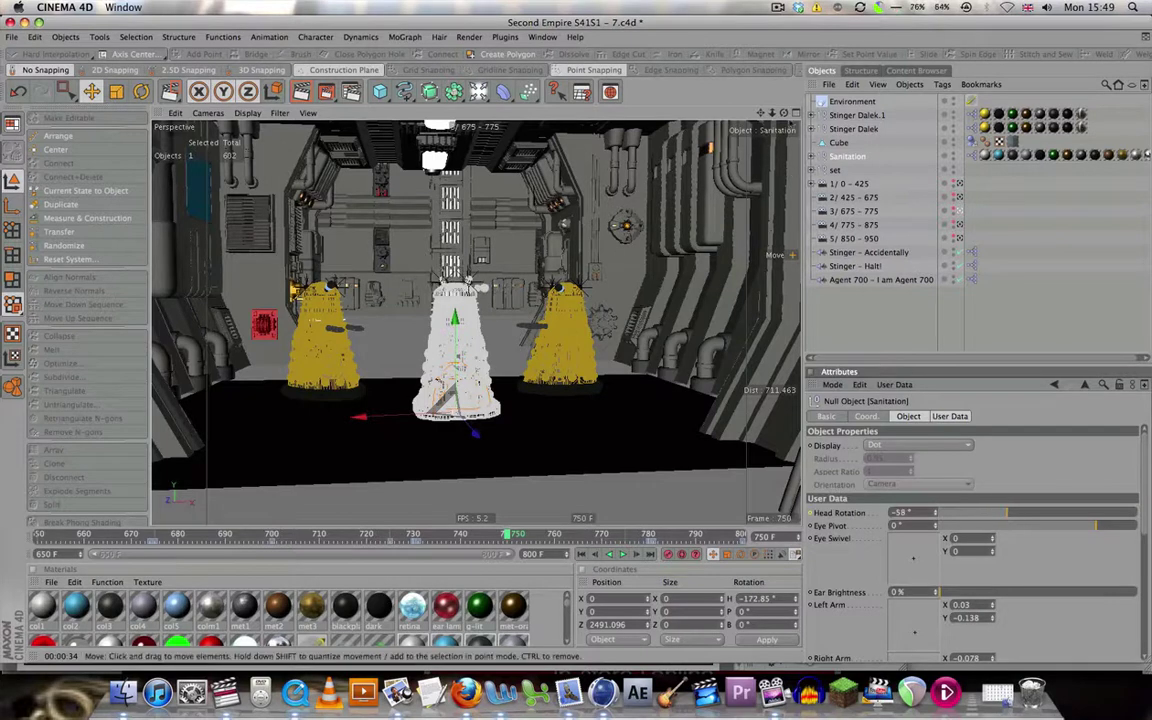
{"action": "left_click", "coordinate": [811, 513]}
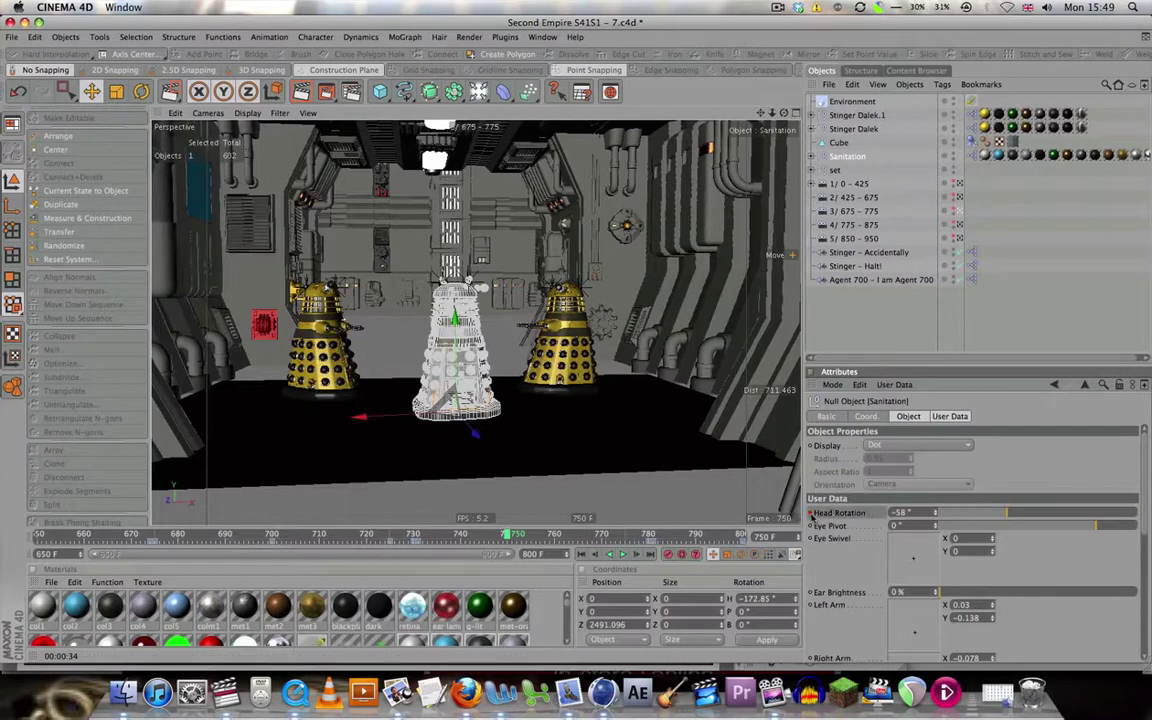
- At frame 780, look through the 4/ 775 - 875 camera and set Sanitation's Head Rotation to -8°
{"action": "left_click", "coordinate": [649, 537]}
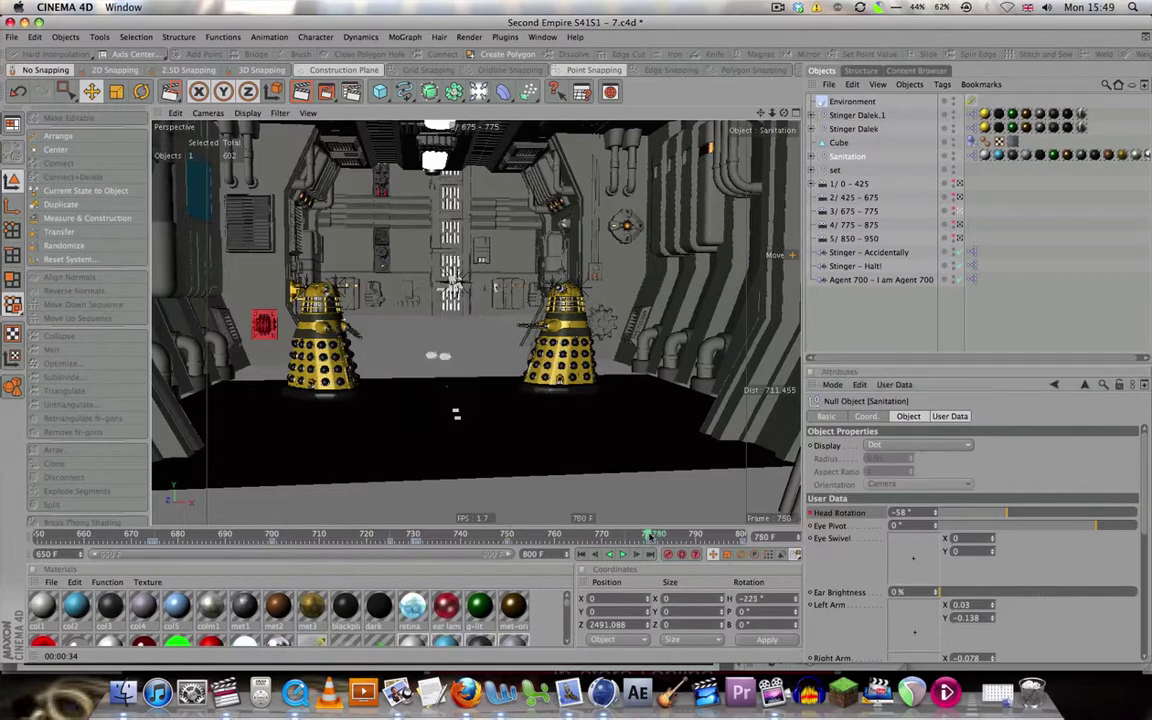
{"action": "left_click_drag", "start_coordinate": [507, 537], "coordinate": [648, 536]}
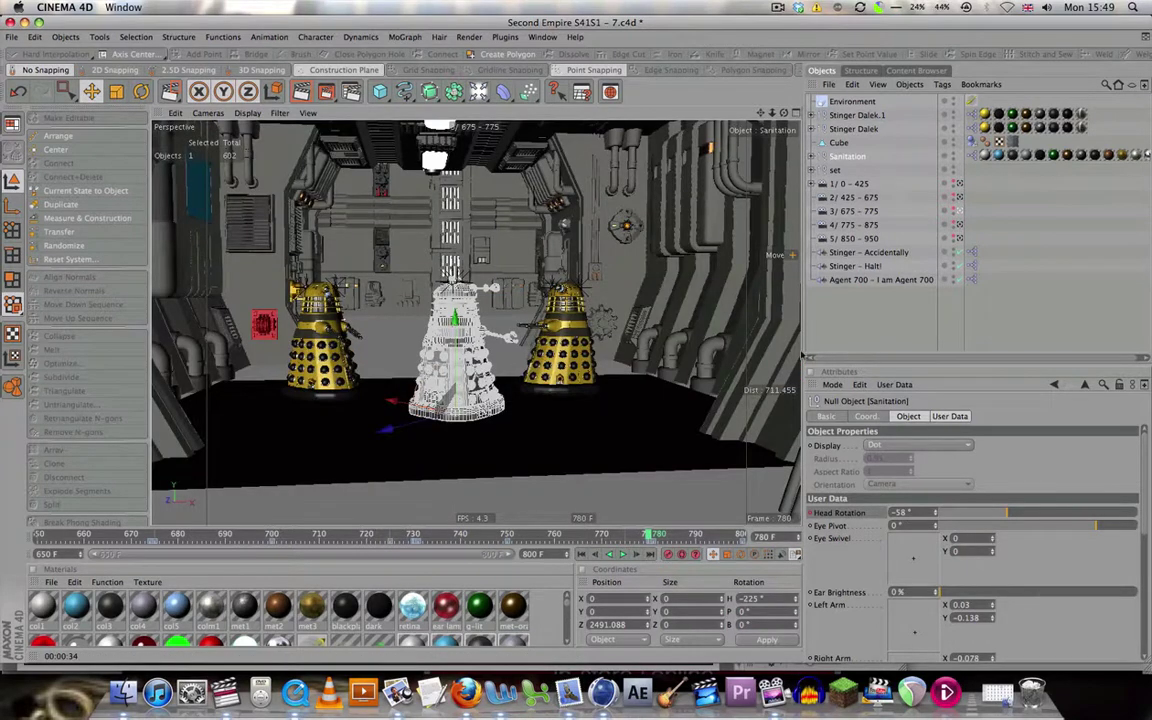
{"action": "left_click", "coordinate": [960, 229]}
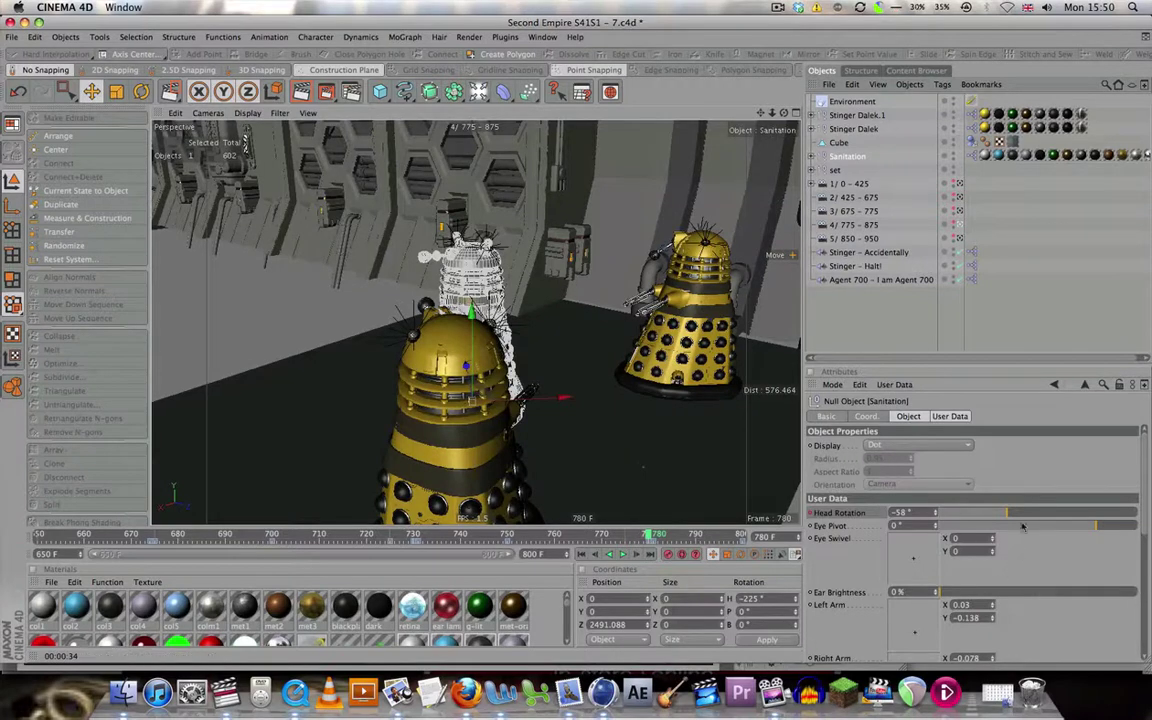
{"action": "left_click_drag", "start_coordinate": [1032, 515], "coordinate": [1035, 515]}
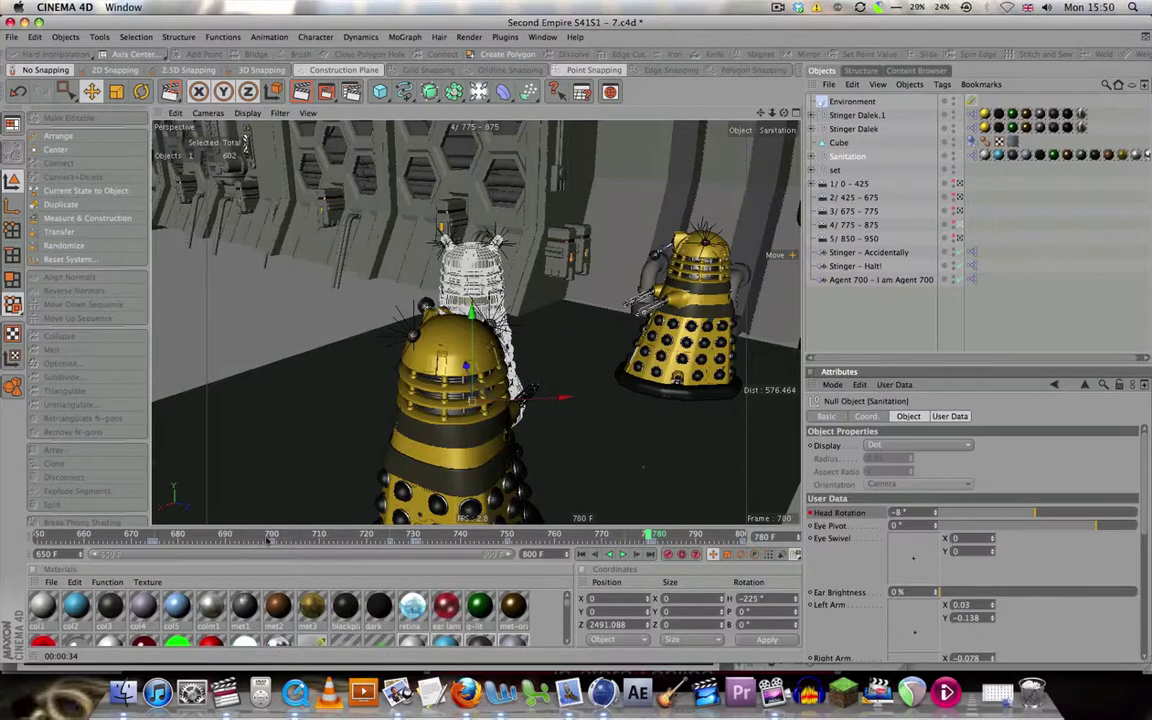
- Select Stinger Dalek.1 and, at frame 650, set its keyframed Head Rotate to 5°
{"action": "left_click", "coordinate": [581, 554]}
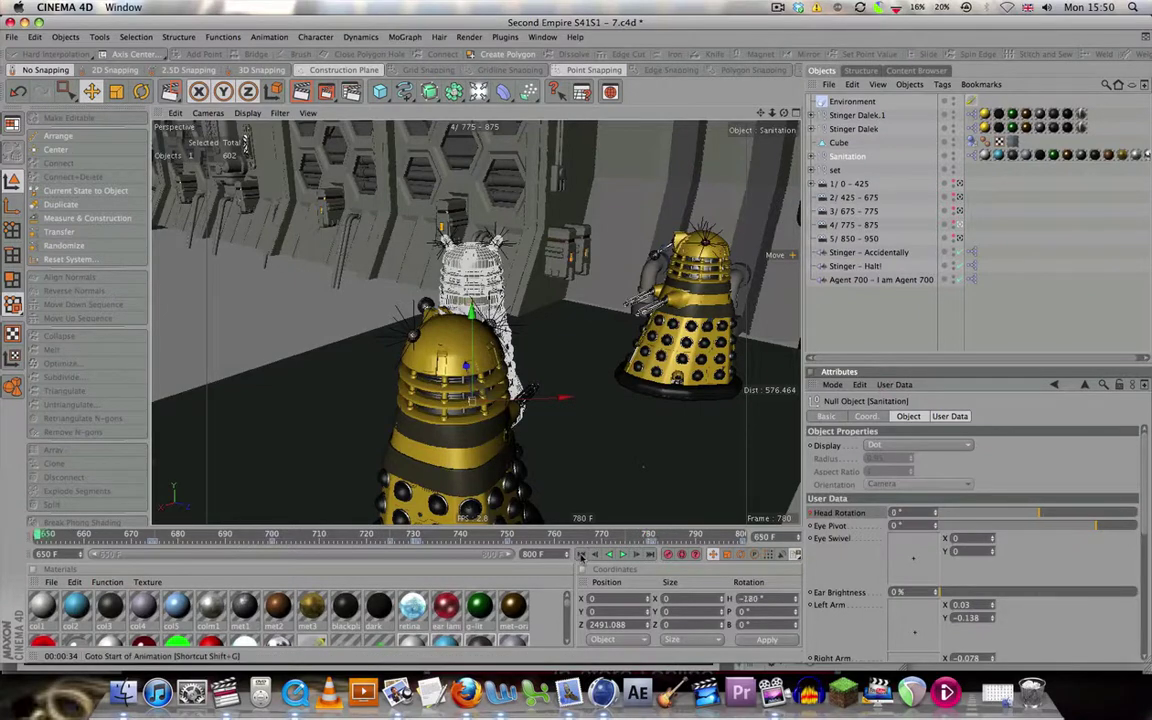
{"action": "left_click_drag", "start_coordinate": [38, 535], "coordinate": [347, 530]}
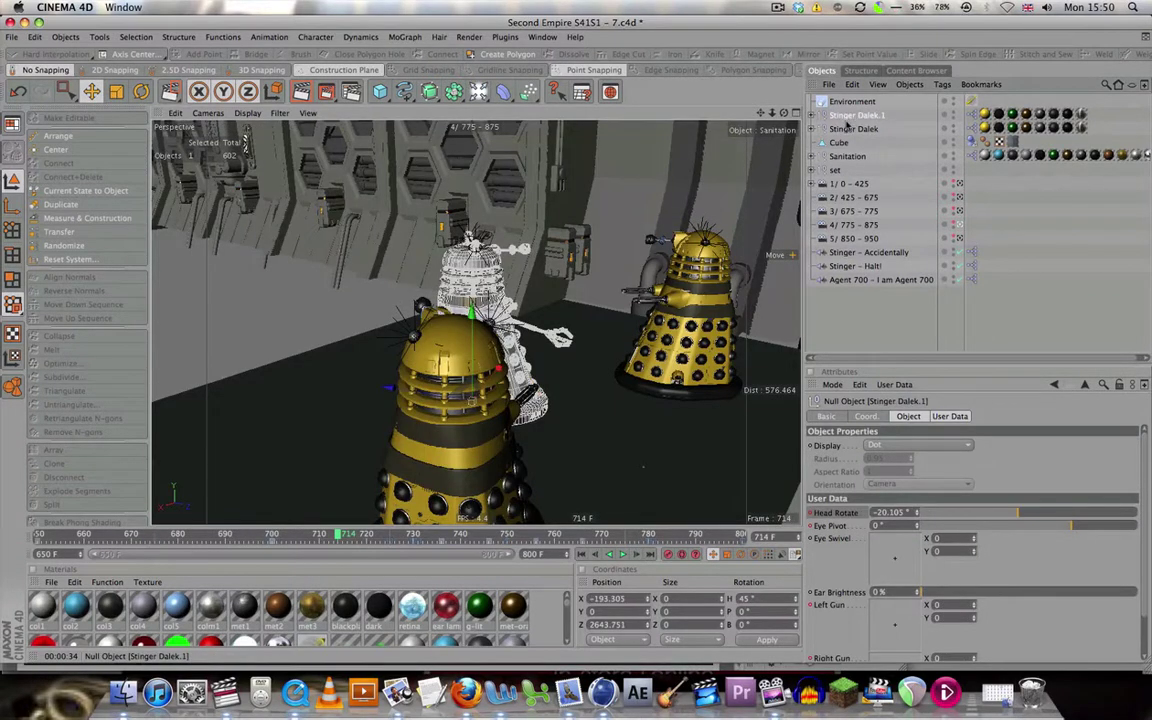
{"action": "left_click", "coordinate": [850, 116]}
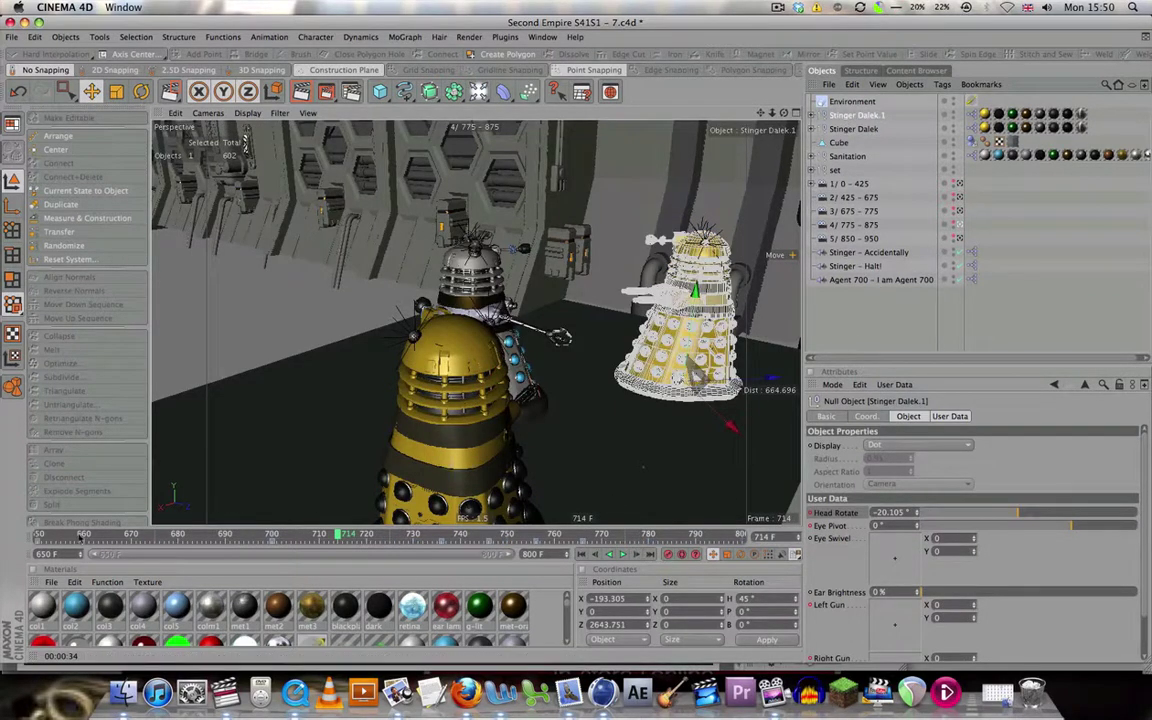
{"action": "left_click", "coordinate": [582, 554]}
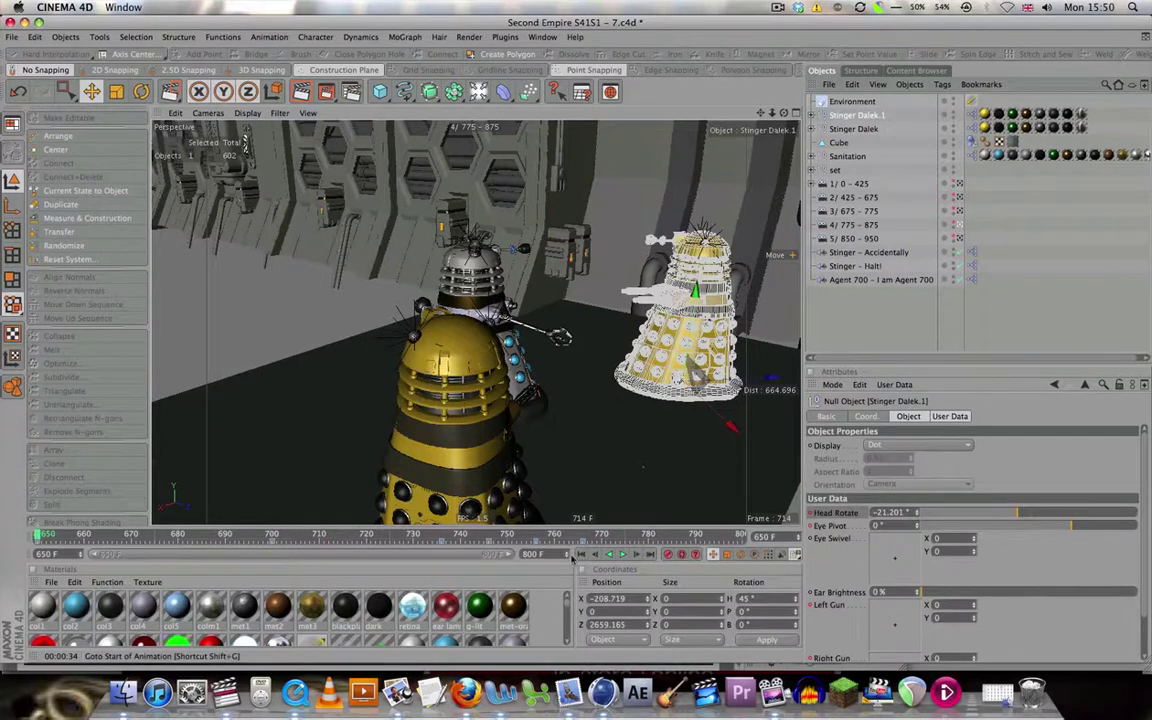
{"action": "left_click", "coordinate": [809, 513], "text": "ctrl"}
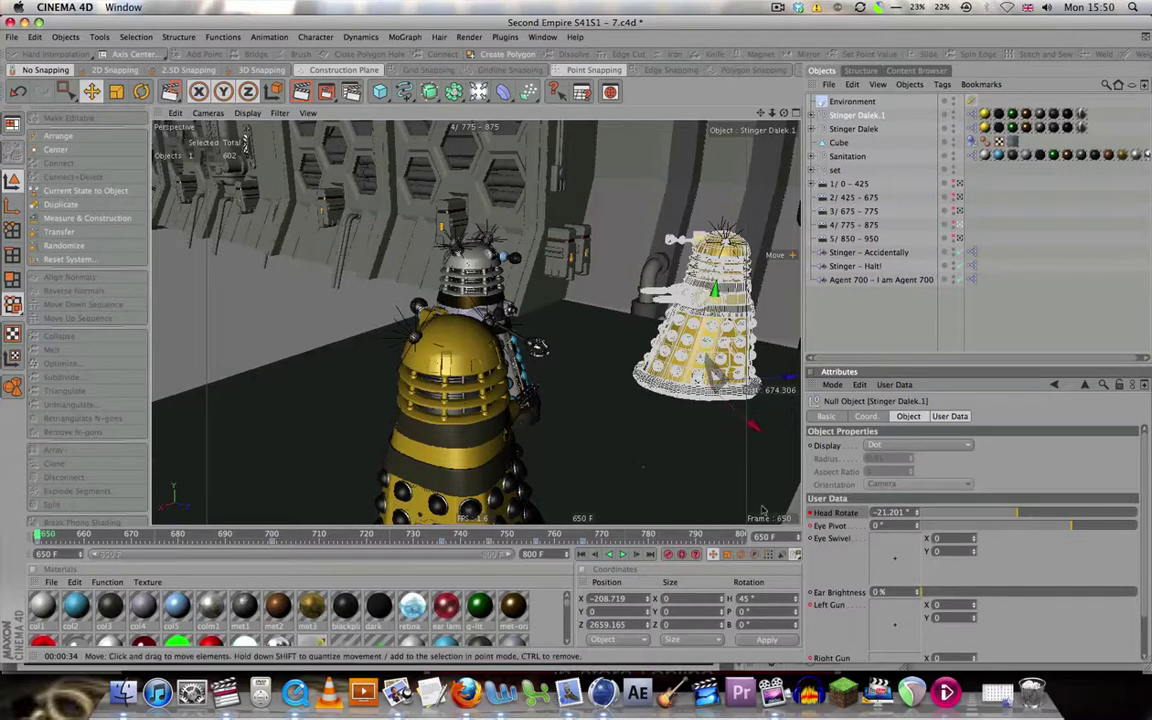
{"action": "left_click_drag", "start_coordinate": [1021, 514], "coordinate": [1036, 514]}
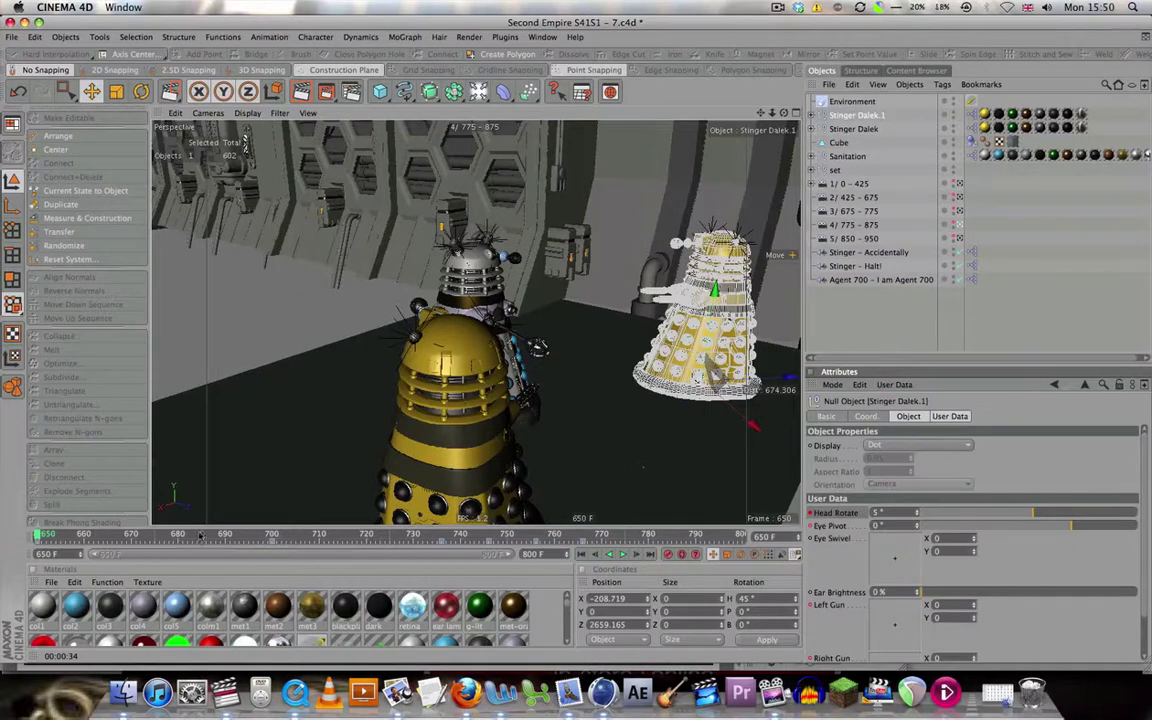
- At frame 736, set Stinger Dalek.1's Head Rotate to 23°
{"action": "left_click_drag", "start_coordinate": [200, 536], "coordinate": [271, 535]}
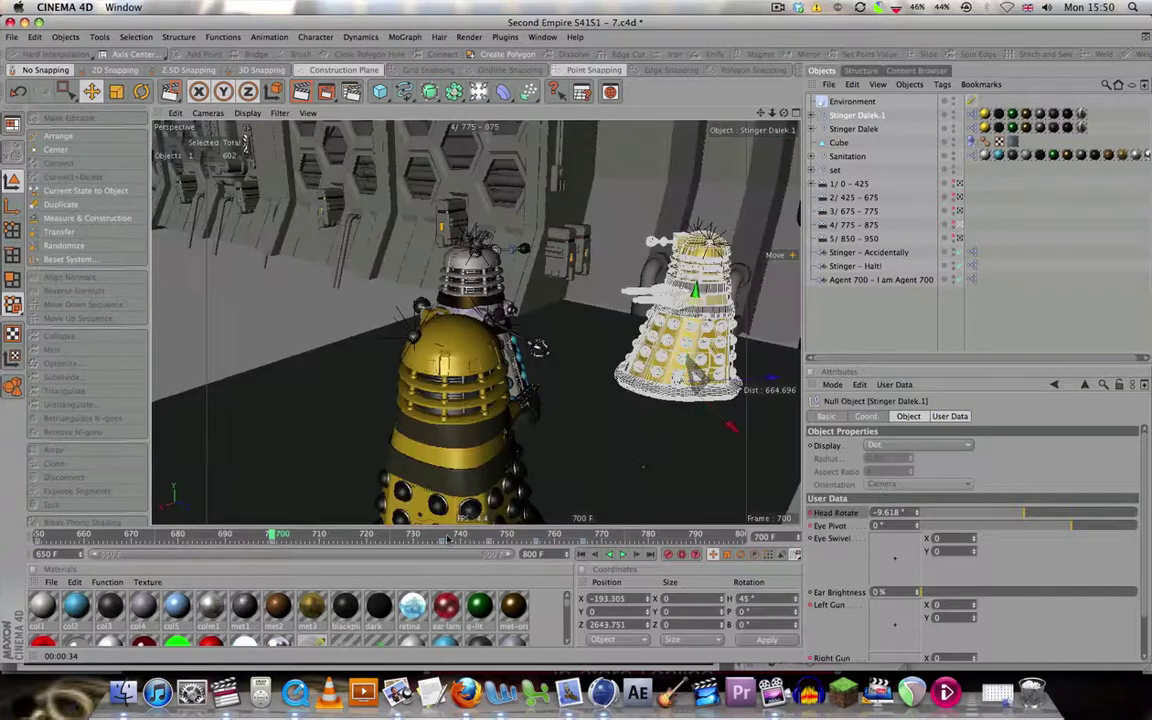
{"action": "left_click", "coordinate": [443, 535]}
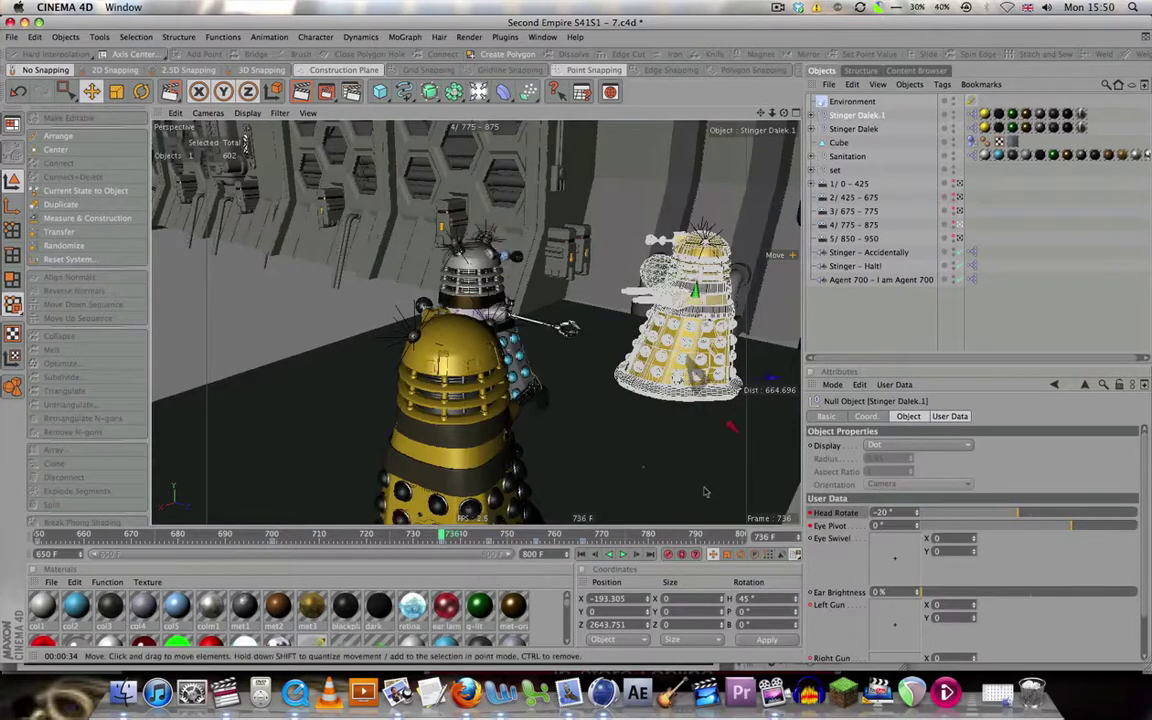
{"action": "left_click", "coordinate": [1040, 515]}
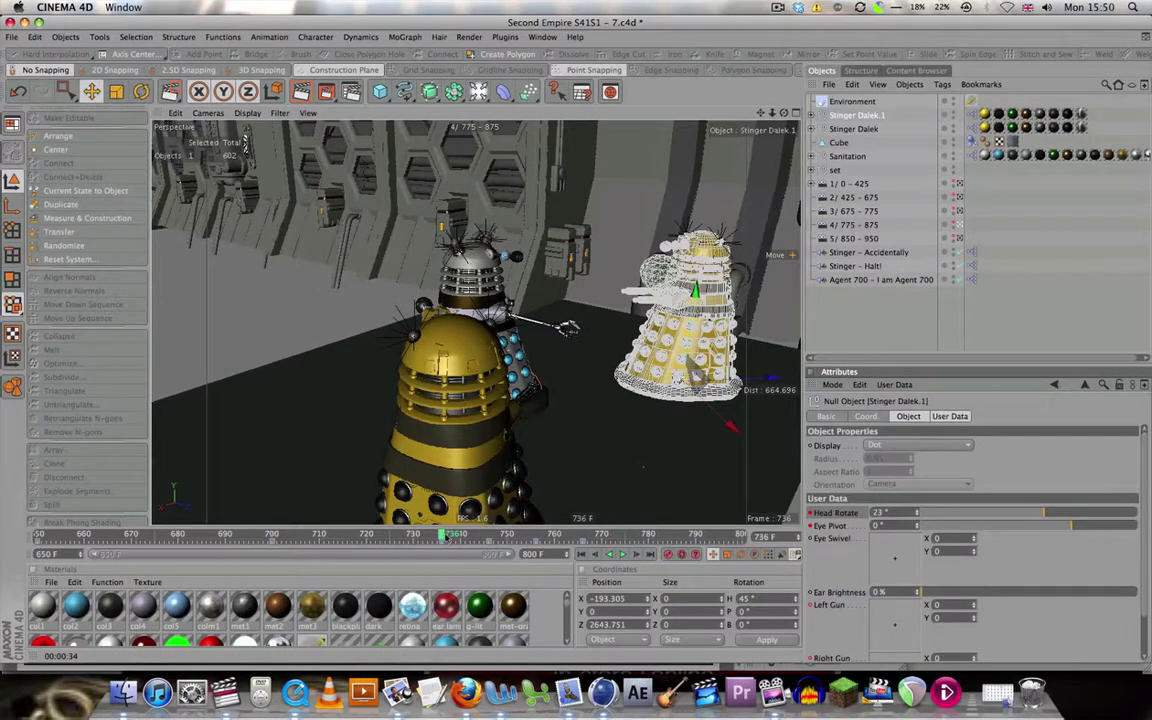
- Move Stinger Dalek.1's keyframe at frame 746 to frame 739 and scrub around it to check the timing
{"action": "left_click_drag", "start_coordinate": [446, 535], "coordinate": [484, 534]}
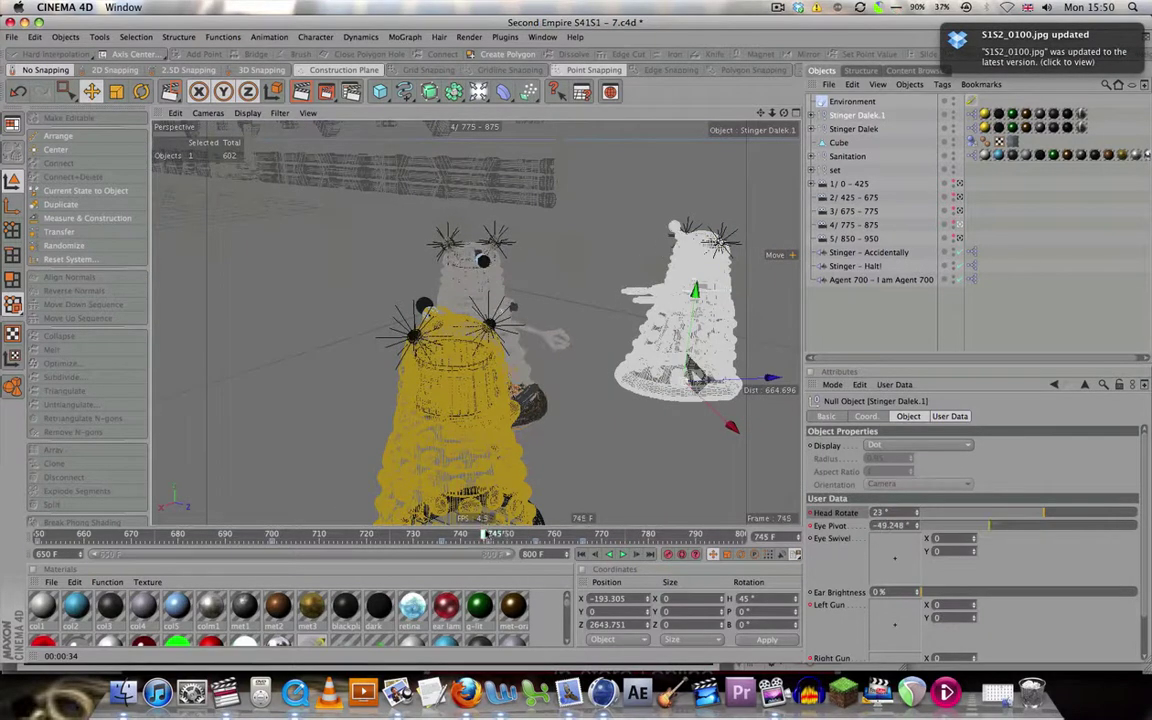
{"action": "left_click", "coordinate": [472, 542]}
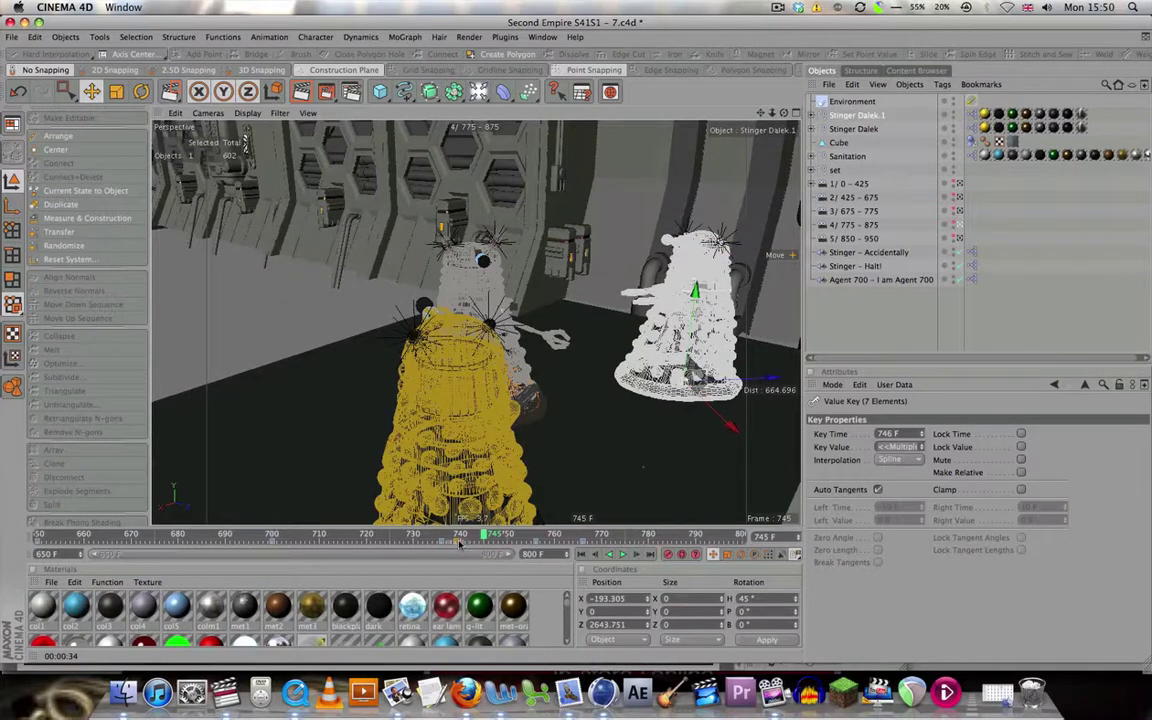
{"action": "left_click", "coordinate": [434, 534]}
{"action": "left_click", "coordinate": [469, 534]}
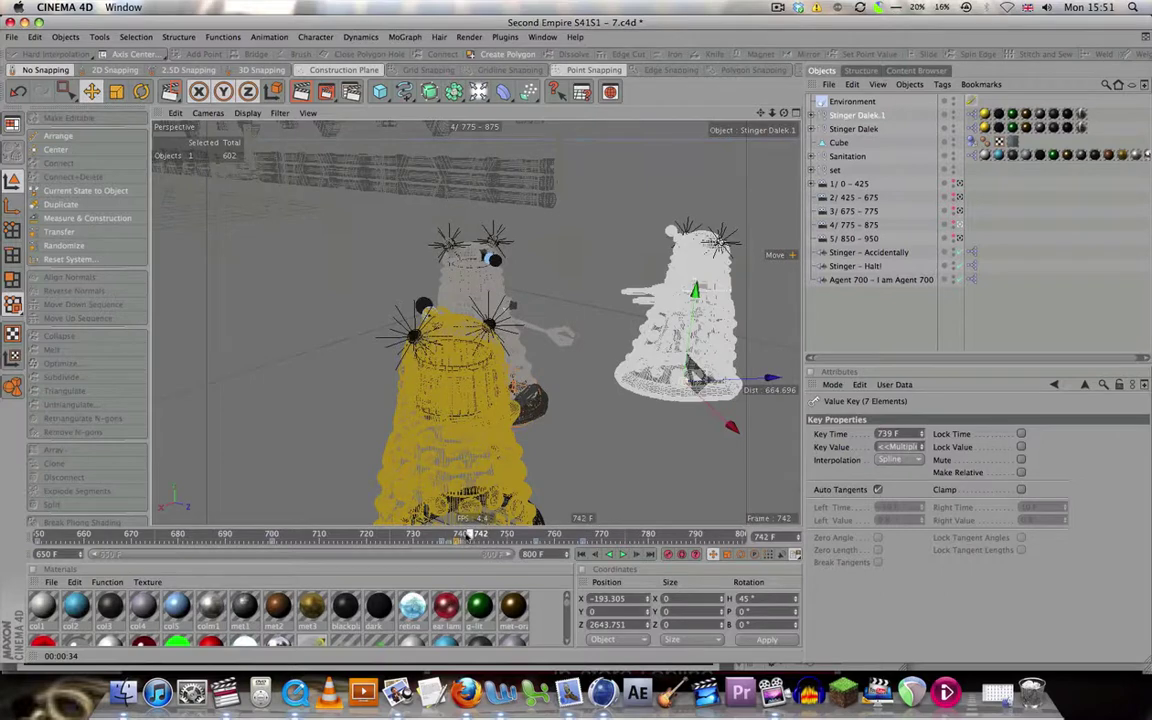
{"action": "left_click_drag", "start_coordinate": [469, 534], "coordinate": [450, 535]}
- Move Stinger Dalek.1's head-turn keyframe at frame 736 to frame 731 and scrub through to frame 757
{"action": "left_click", "coordinate": [441, 543]}
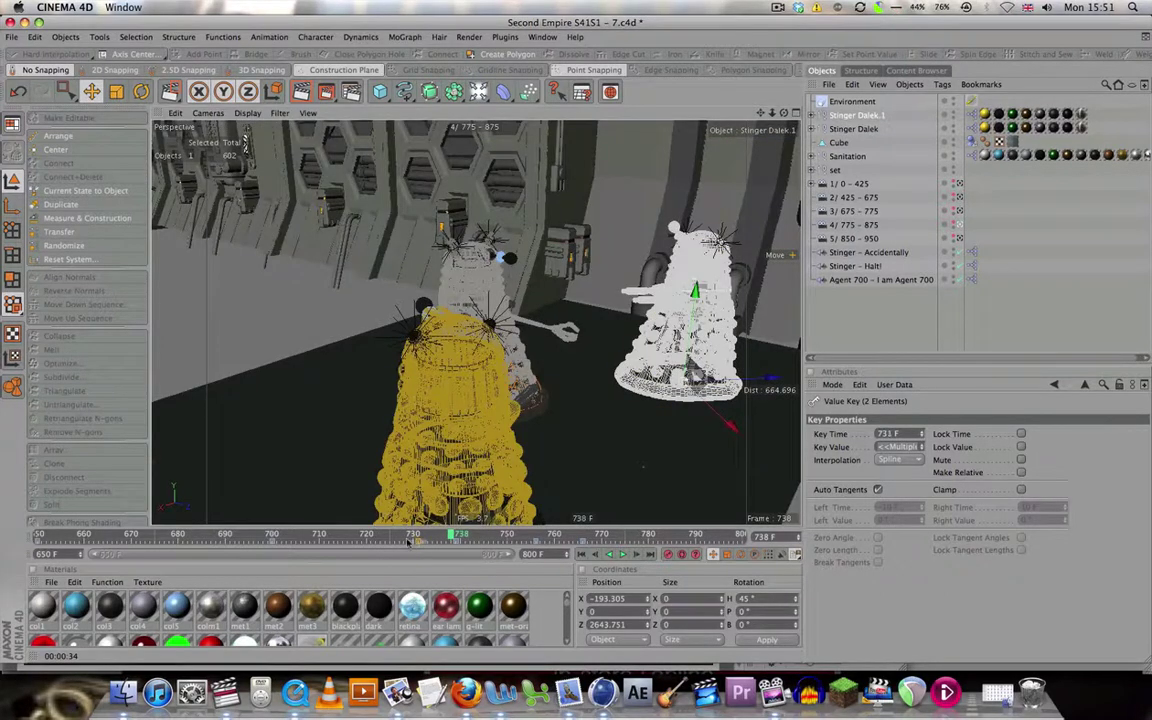
{"action": "left_click", "coordinate": [441, 535]}
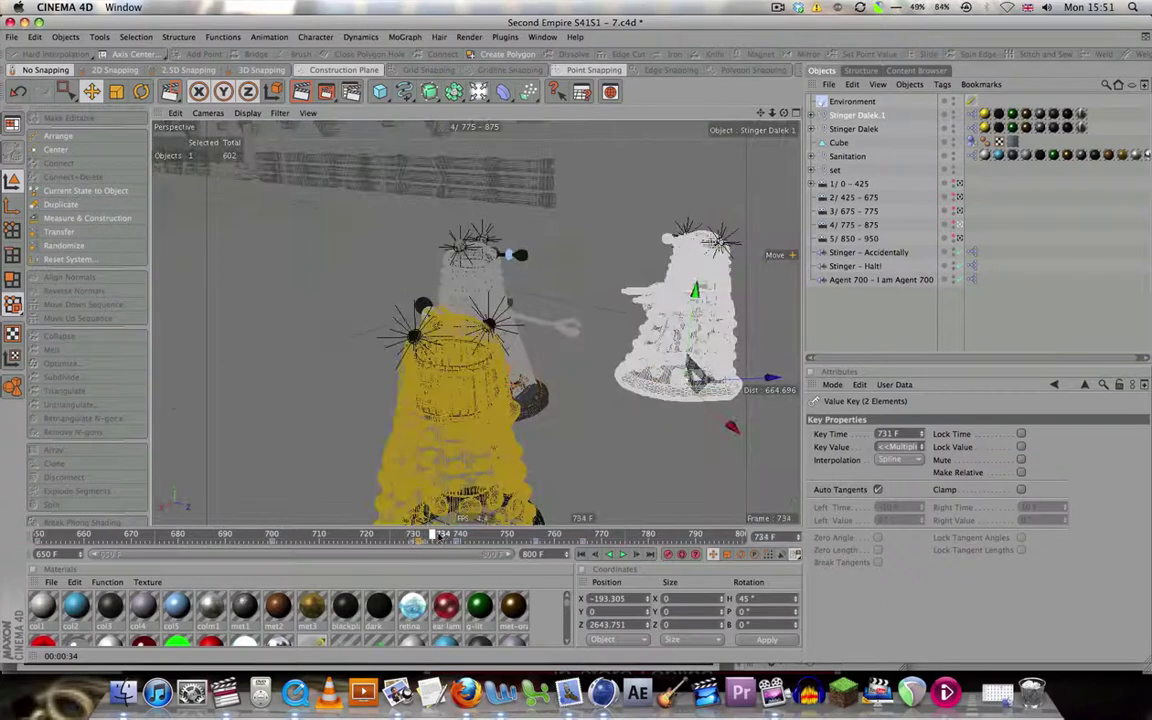
{"action": "left_click_drag", "start_coordinate": [441, 535], "coordinate": [550, 535]}
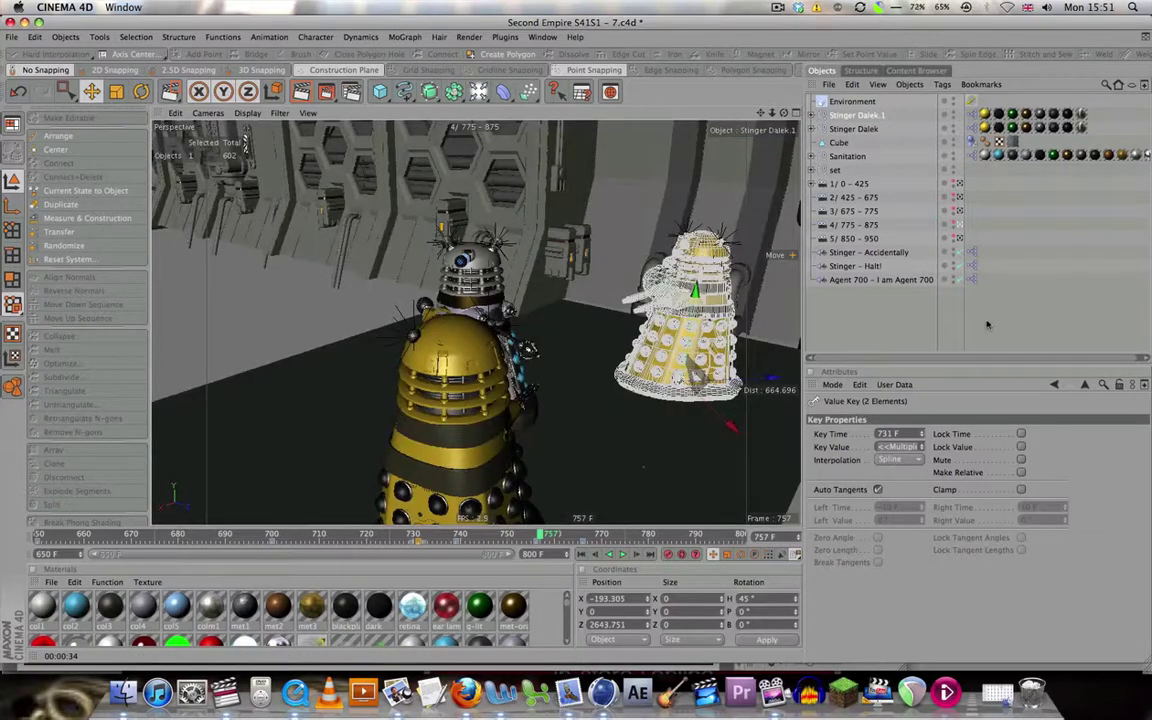
- Look through the 3/ 675 - 775 camera, clear the Dalek selection and select that camera object
{"action": "left_click", "coordinate": [958, 211]}
{"action": "left_click", "coordinate": [868, 318]}
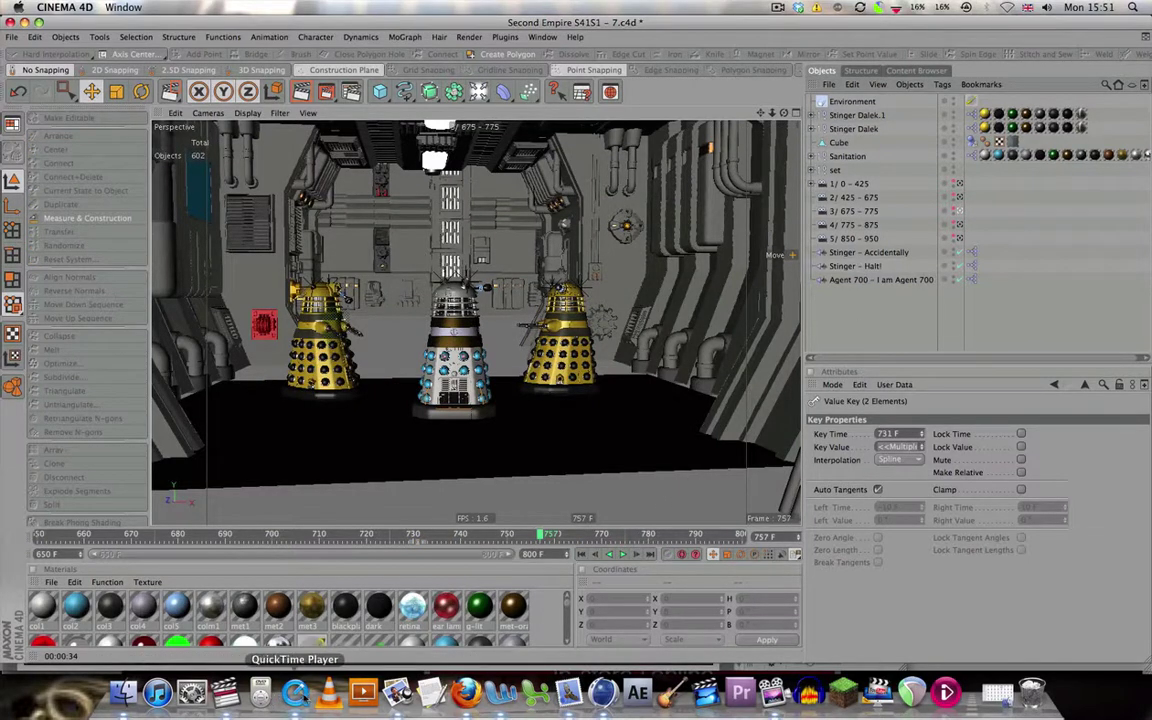
{"action": "left_click", "coordinate": [294, 692]}
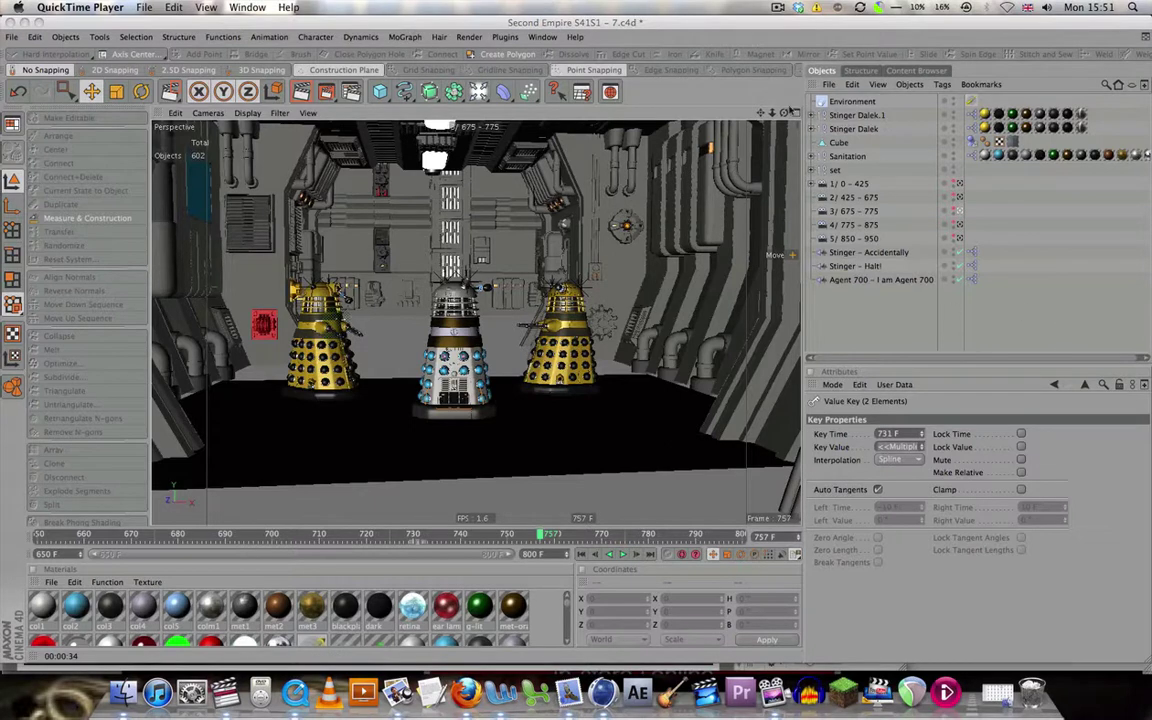
{"action": "left_click", "coordinate": [855, 211]}
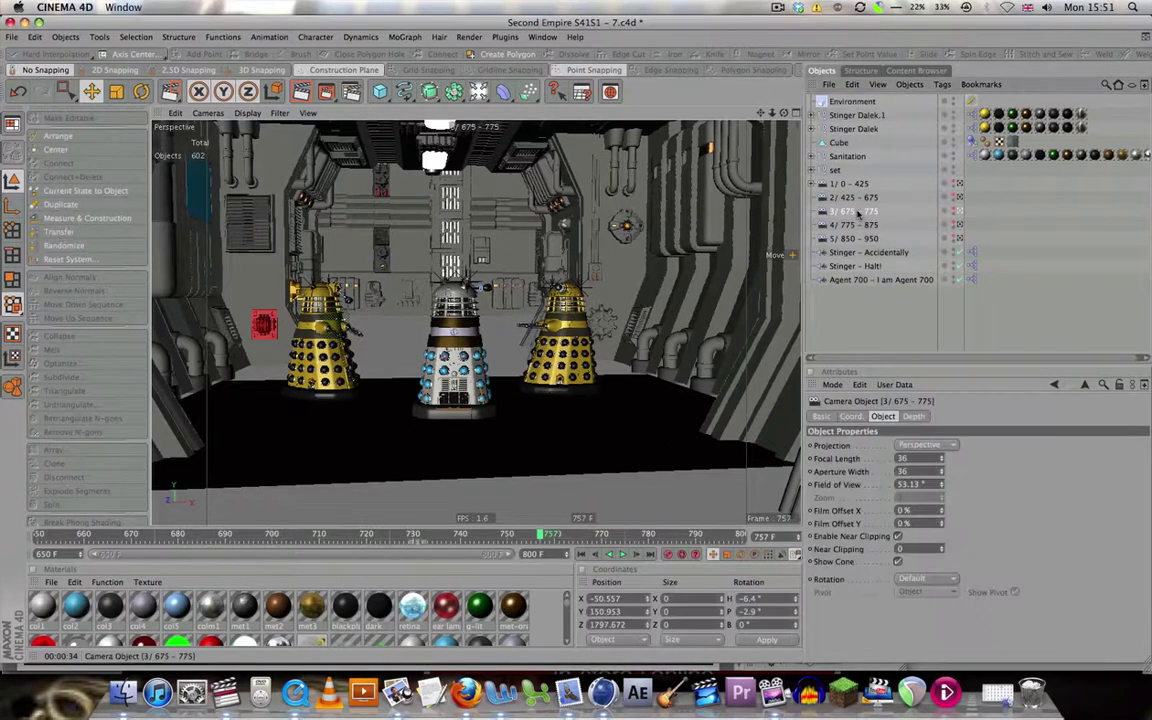
- Move the 3/ 675 - 775 camera forward along its Z axis in the top view until it frames the three Daleks more closely
{"action": "left_click_drag", "start_coordinate": [770, 114], "coordinate": [773, 113]}
{"action": "left_click", "coordinate": [795, 113]}
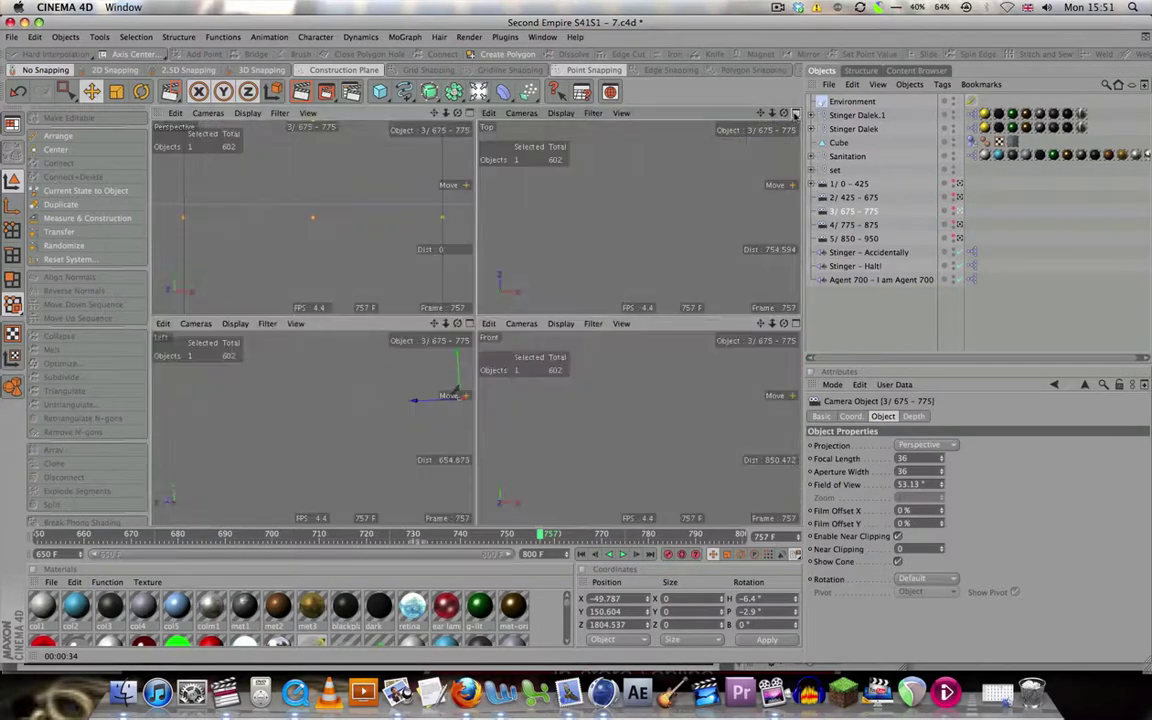
{"action": "left_click", "coordinate": [795, 113]}
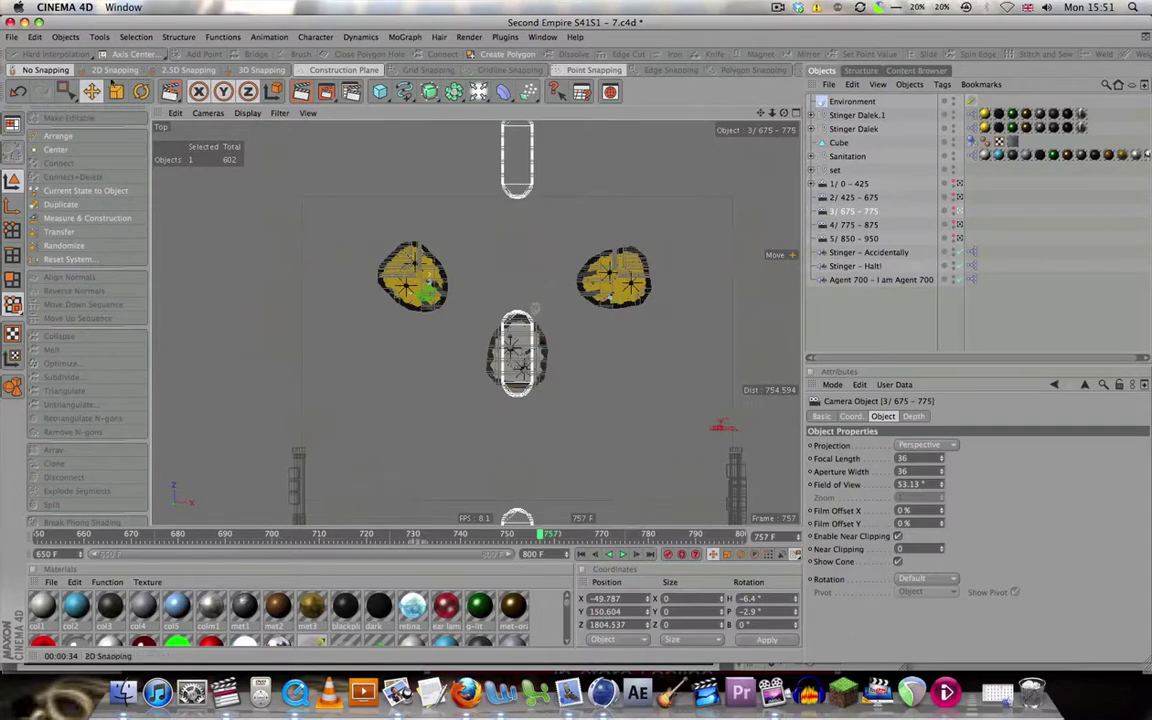
{"action": "left_click_drag", "start_coordinate": [772, 114], "coordinate": [700, 116]}
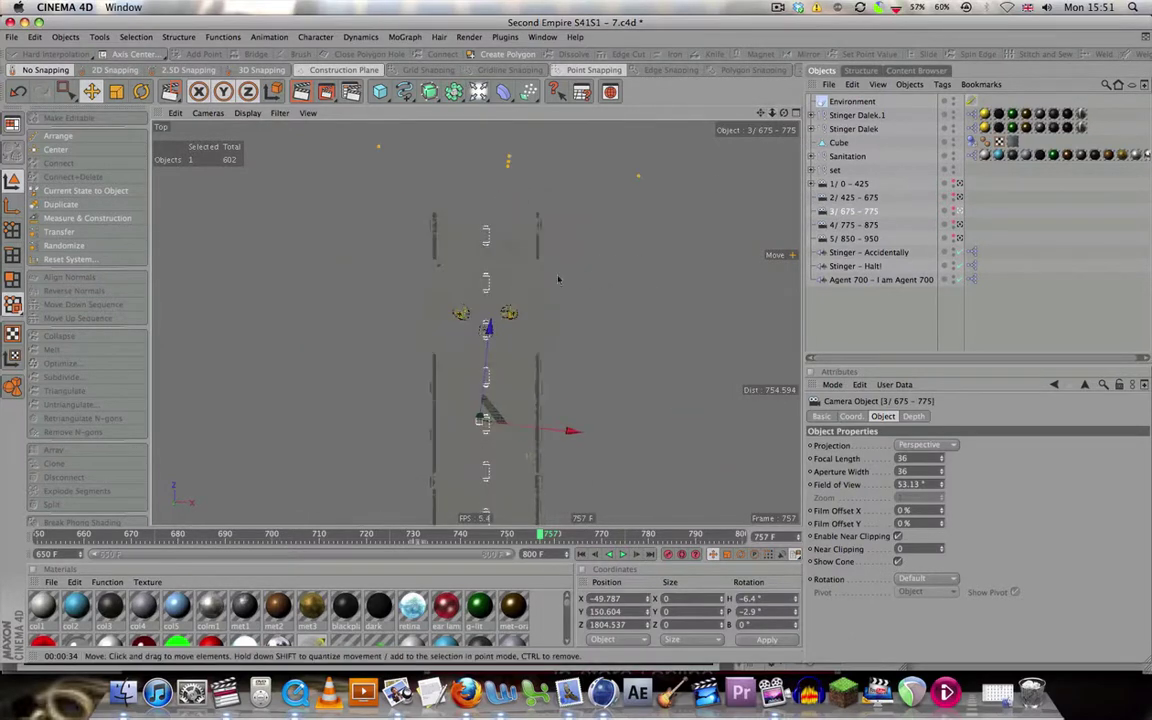
{"action": "left_click_drag", "start_coordinate": [489, 325], "coordinate": [493, 297]}
{"action": "middle_click", "coordinate": [691, 190]}
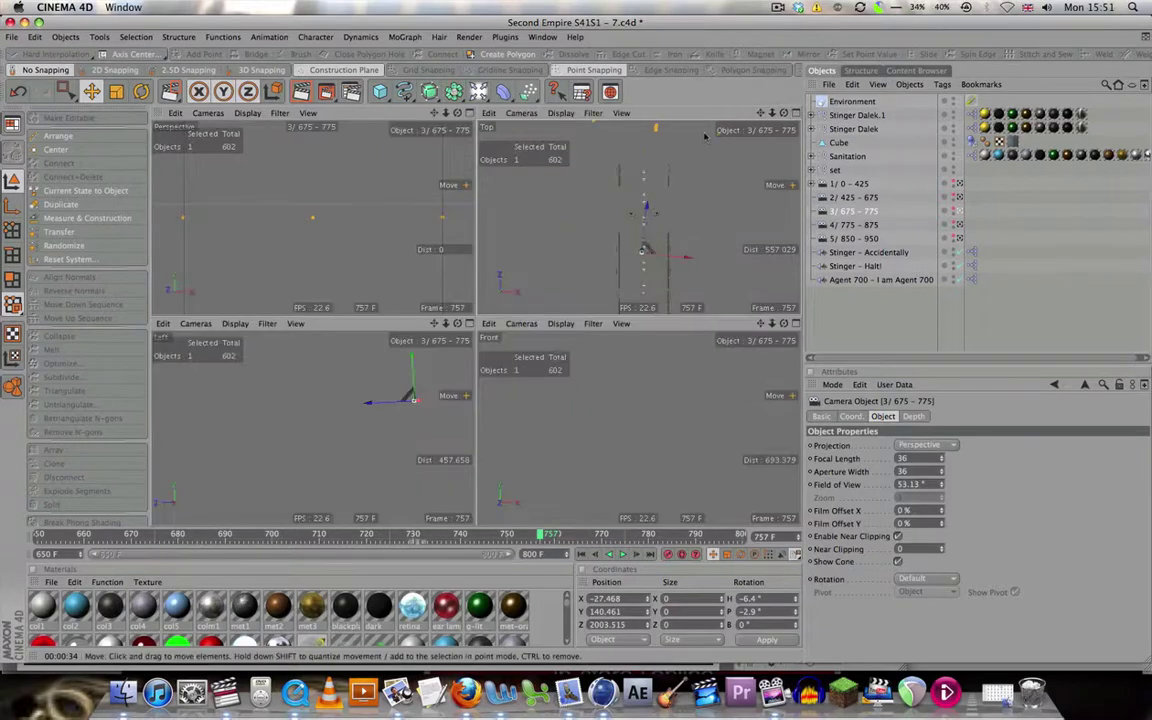
{"action": "left_click_drag", "start_coordinate": [647, 218], "coordinate": [647, 211]}
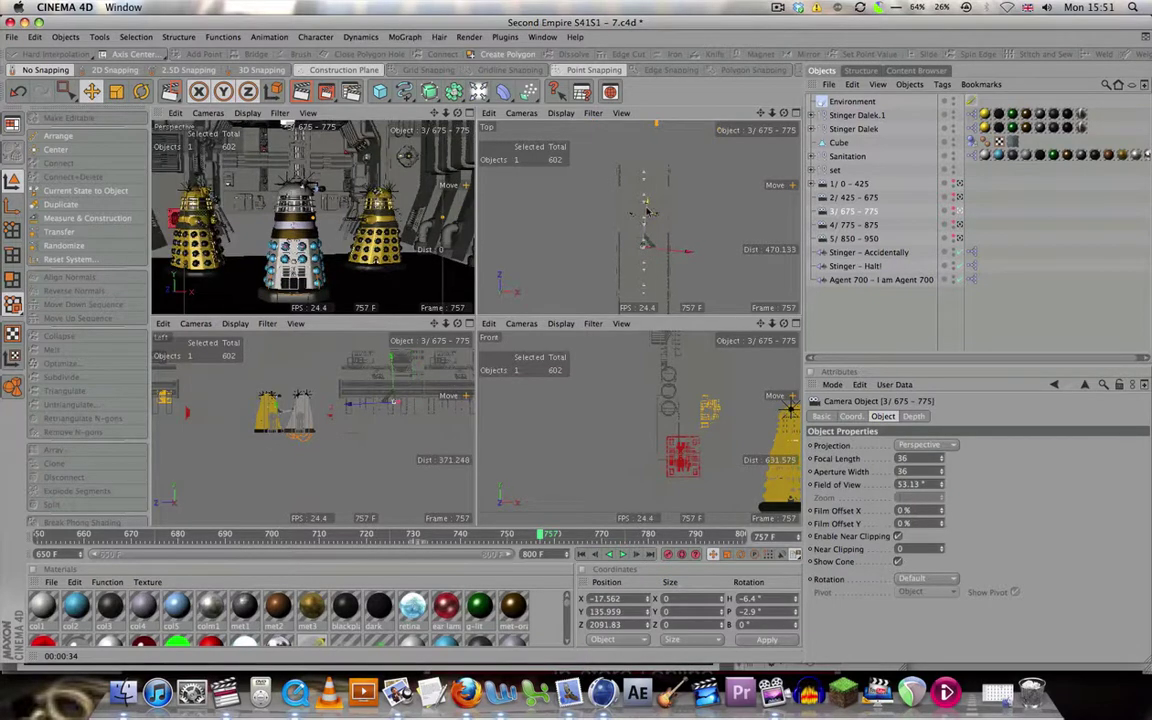
{"action": "left_click", "coordinate": [470, 112]}
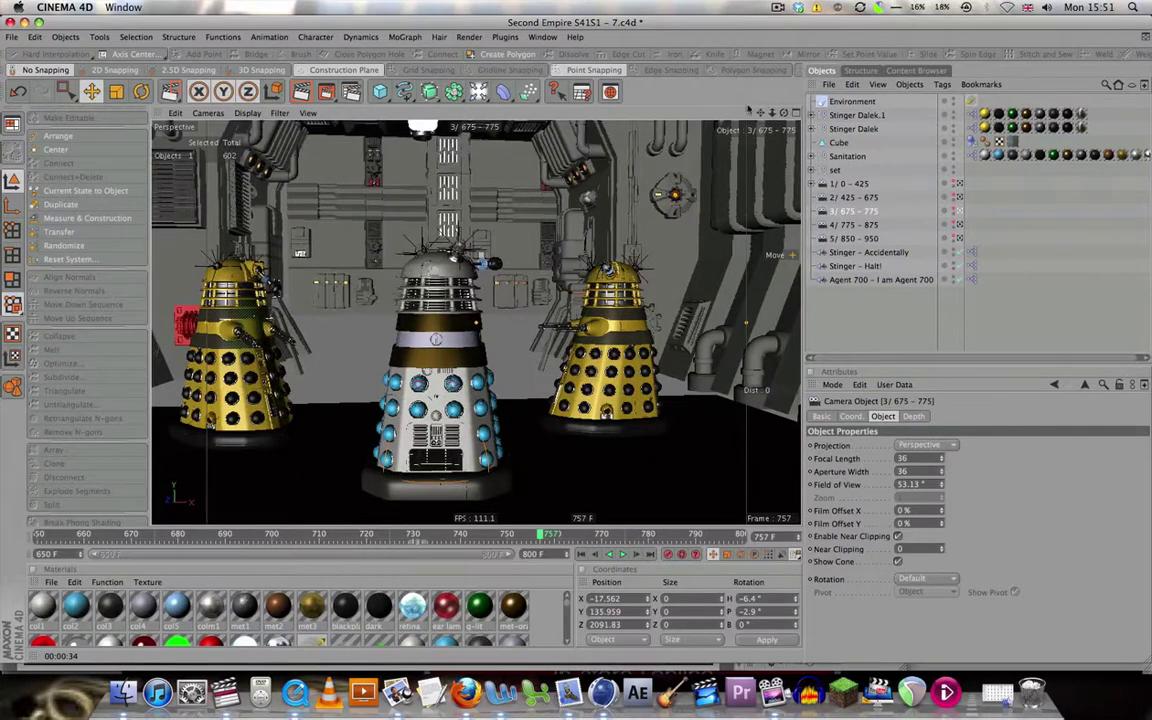
- Pan the 3/ 675 - 775 camera to reframe all three Daleks, clear the selection and save the project
{"action": "left_click_drag", "start_coordinate": [761, 114], "coordinate": [829, 127]}
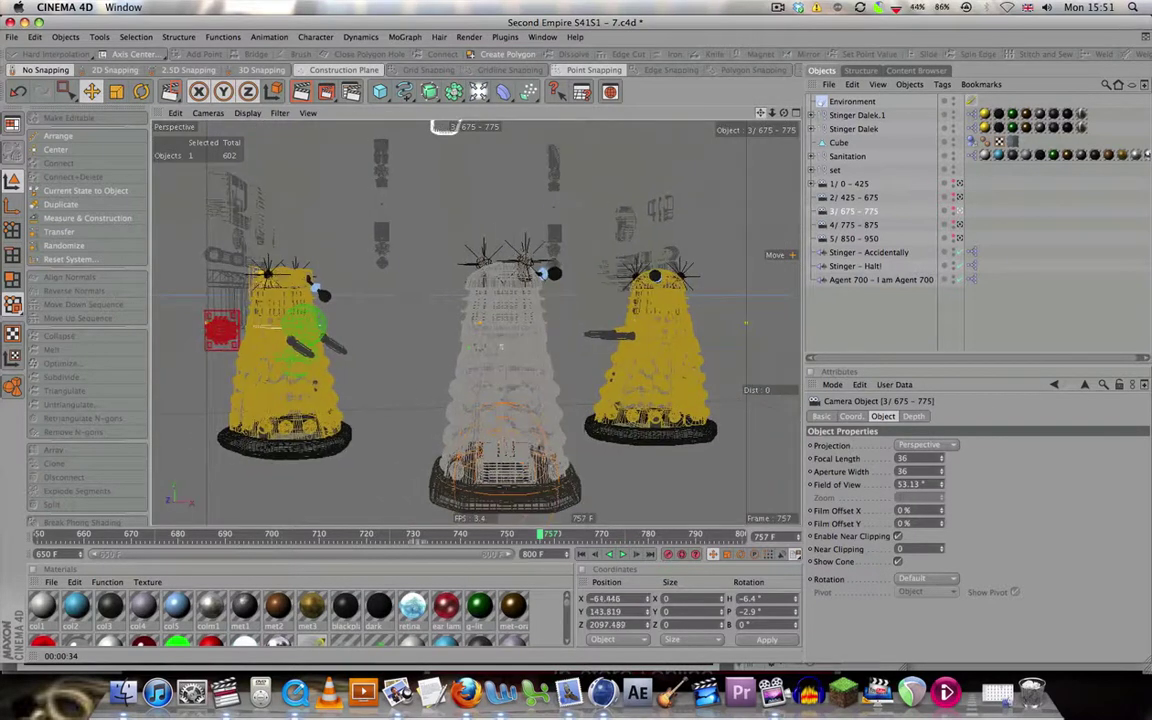
{"action": "left_click_drag", "start_coordinate": [720, 118], "coordinate": [695, 118]}
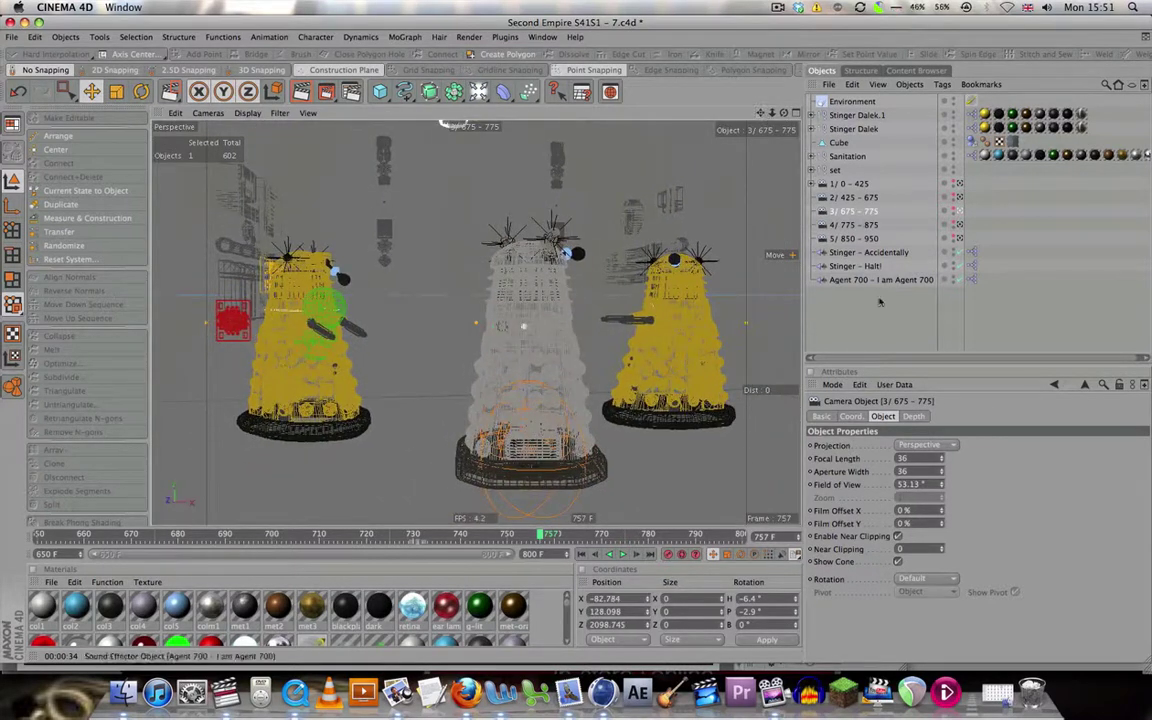
{"action": "left_click", "coordinate": [872, 321]}
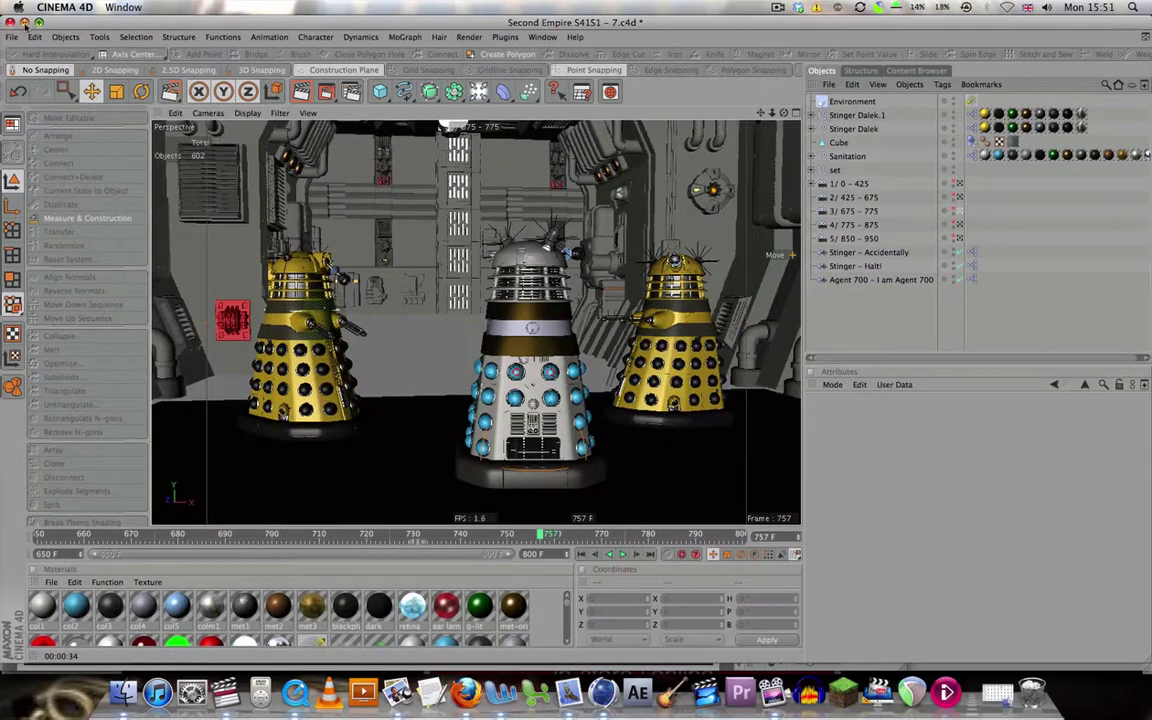
{"action": "left_click", "coordinate": [14, 37]}
{"action": "left_click", "coordinate": [27, 142]}
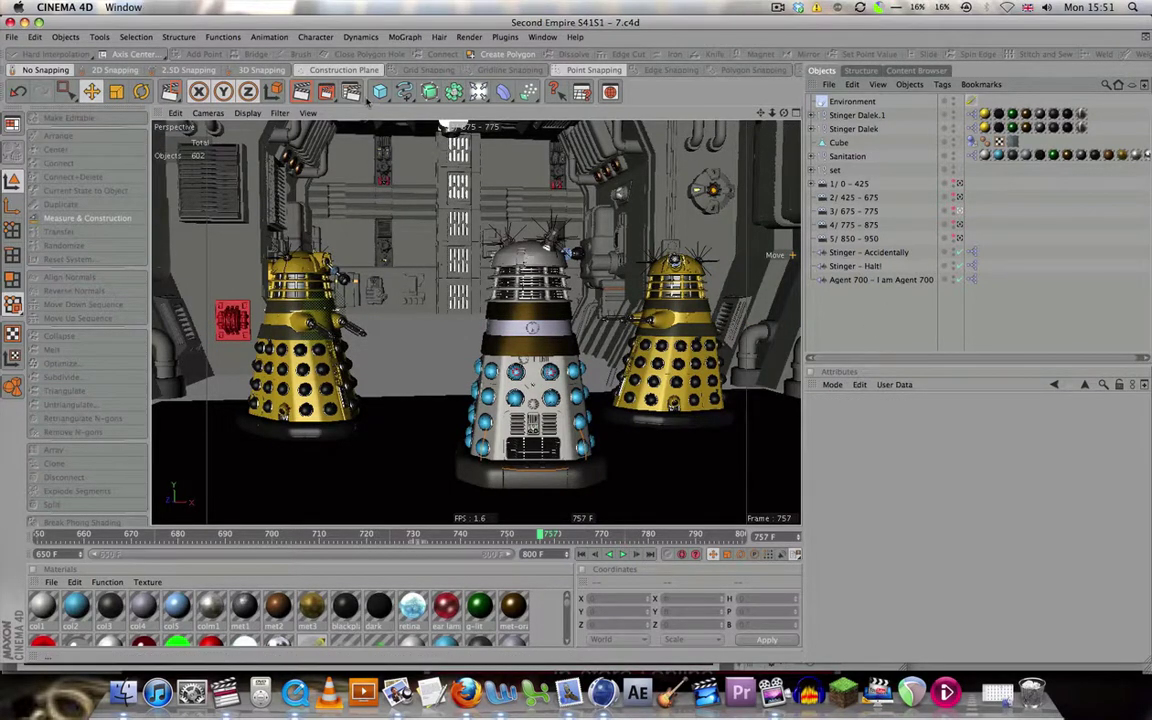
- In the render settings, set the saved image format to QuickTime Movie
{"action": "left_click", "coordinate": [352, 92]}
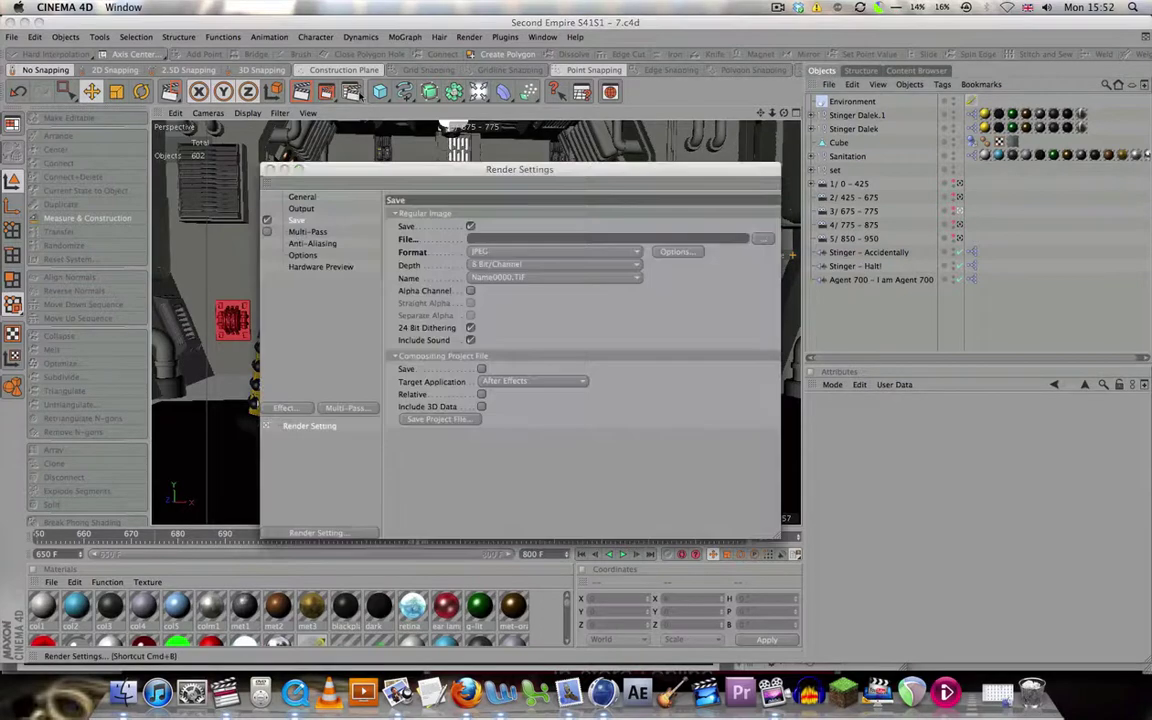
{"action": "left_click", "coordinate": [498, 253]}
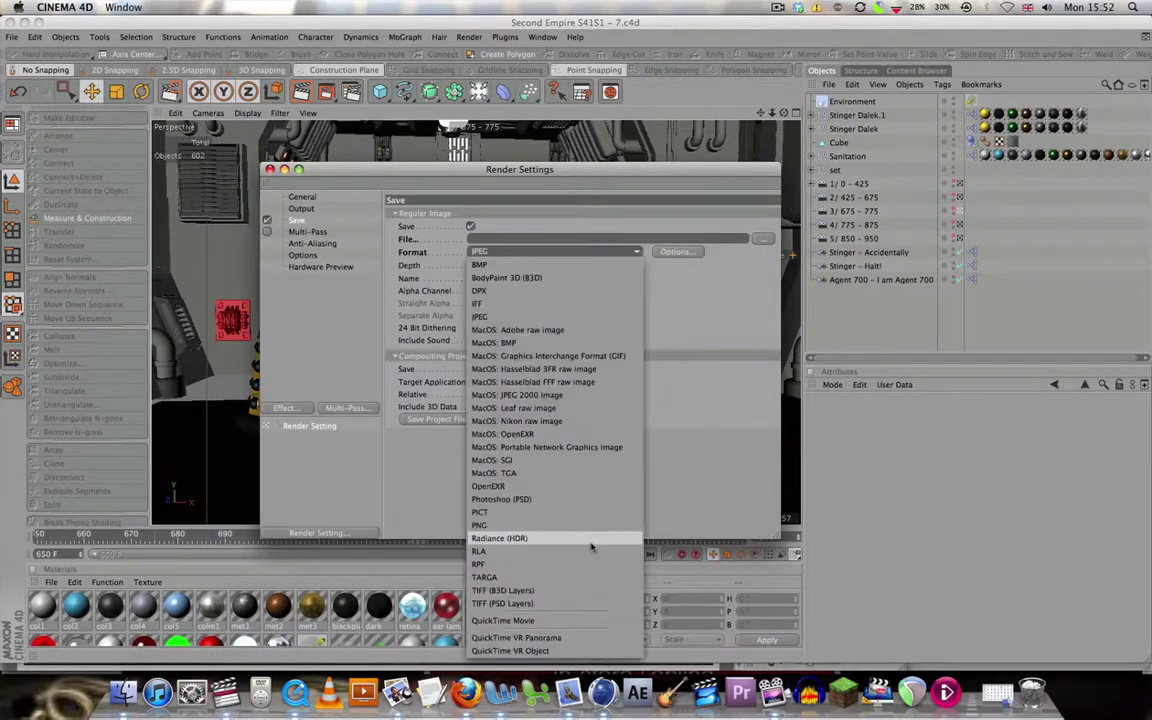
{"action": "left_click", "coordinate": [571, 622]}
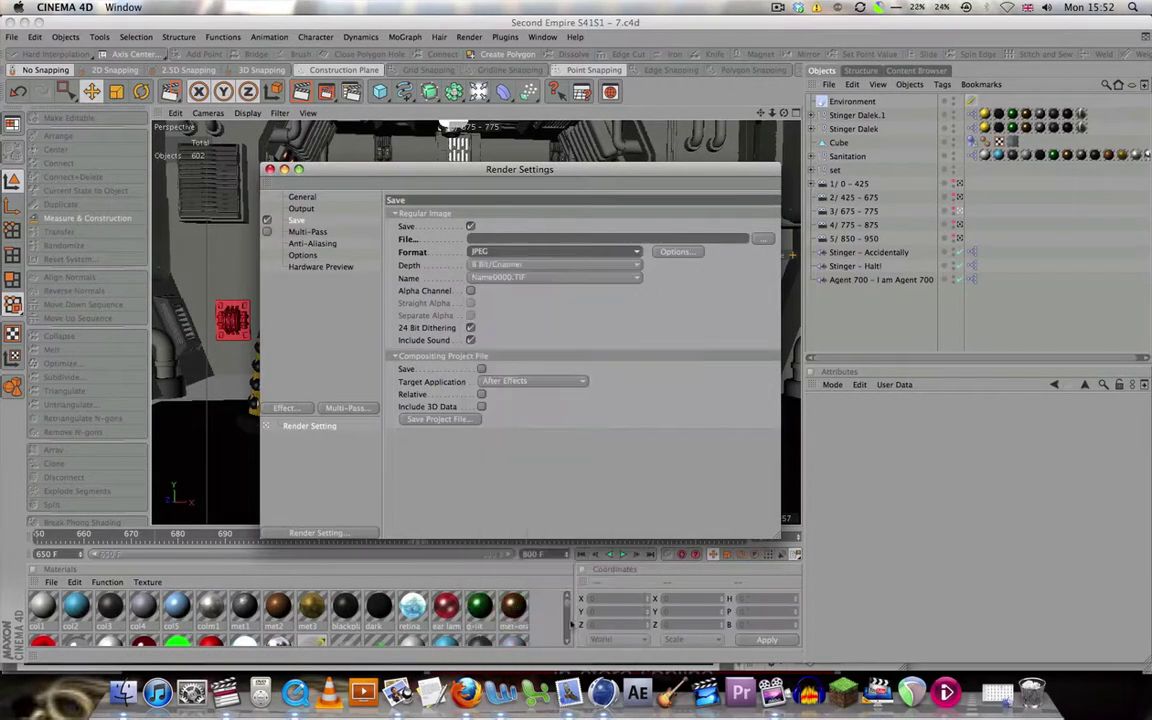
- Set the render output's frame range from 675 to 775
{"action": "left_click", "coordinate": [300, 208]}
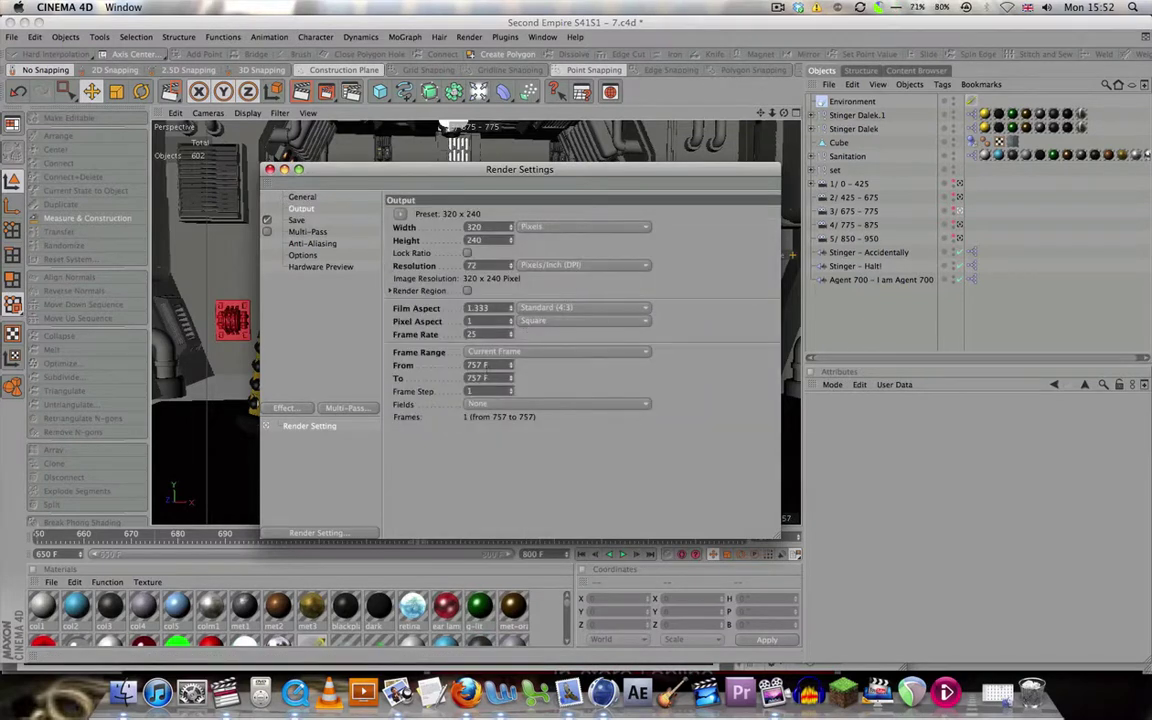
{"action": "left_click_drag", "start_coordinate": [494, 366], "coordinate": [396, 369]}
{"action": "type", "text": "6"}
{"action": "key", "text": "Return"}
{"action": "key", "text": "Tab"}
{"action": "type", "text": "775"}
{"action": "key", "text": "Return"}
- Choose the render's save location, browsing to the Second Empire Files folder on the Graphics drive
{"action": "left_click", "coordinate": [299, 221]}
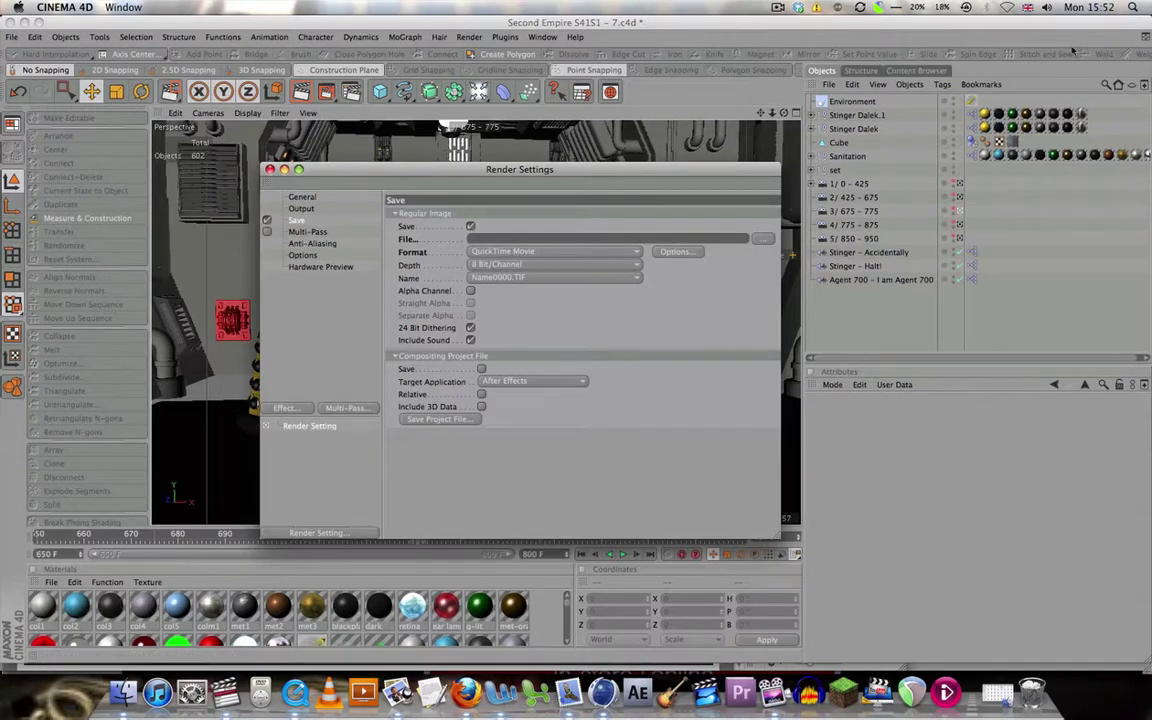
{"action": "left_click", "coordinate": [768, 240]}
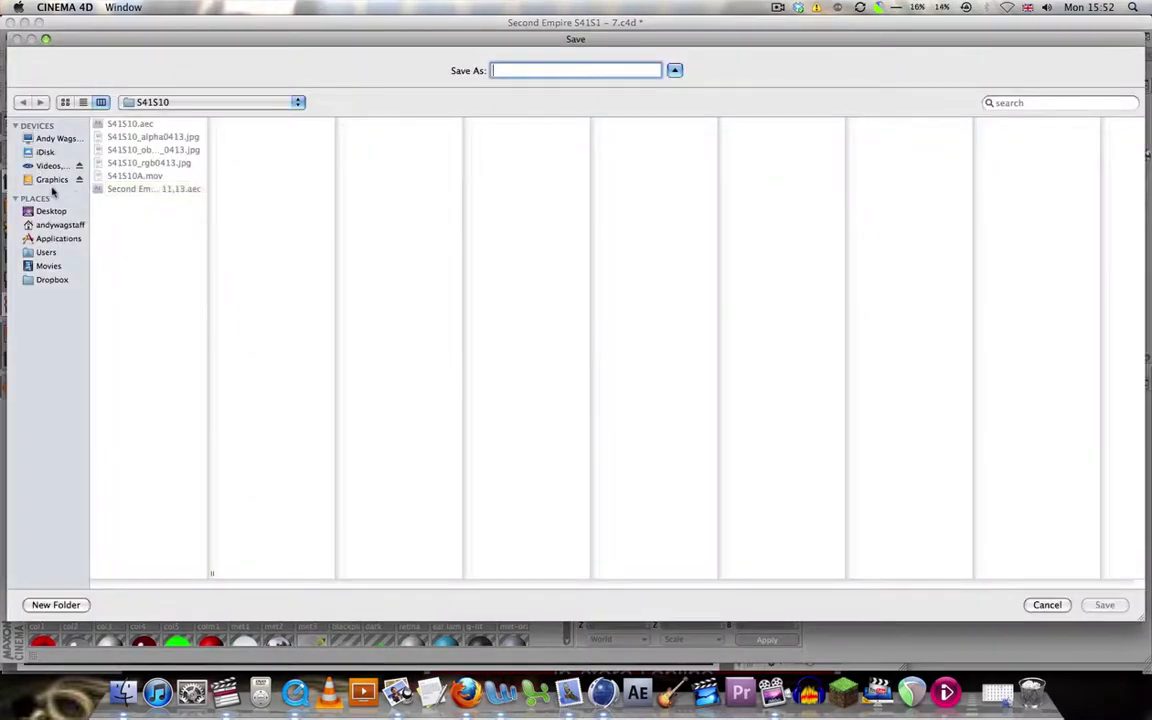
{"action": "left_click", "coordinate": [52, 180]}
{"action": "left_click", "coordinate": [121, 125]}
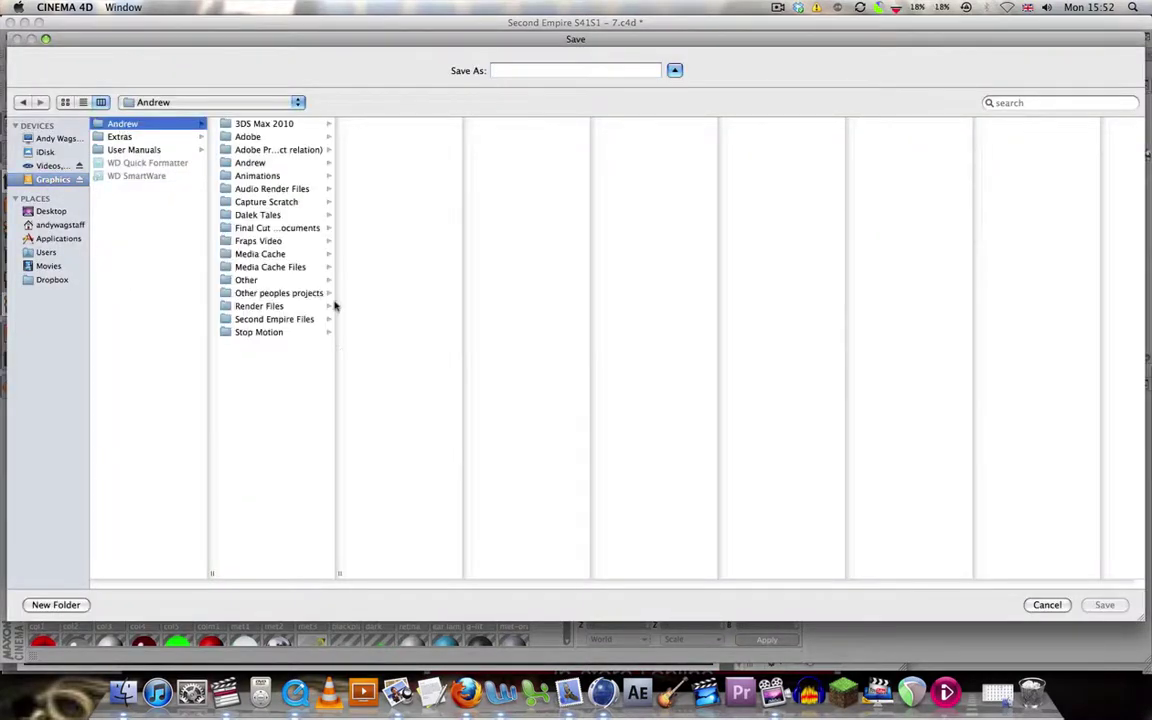
{"action": "left_click", "coordinate": [281, 320]}
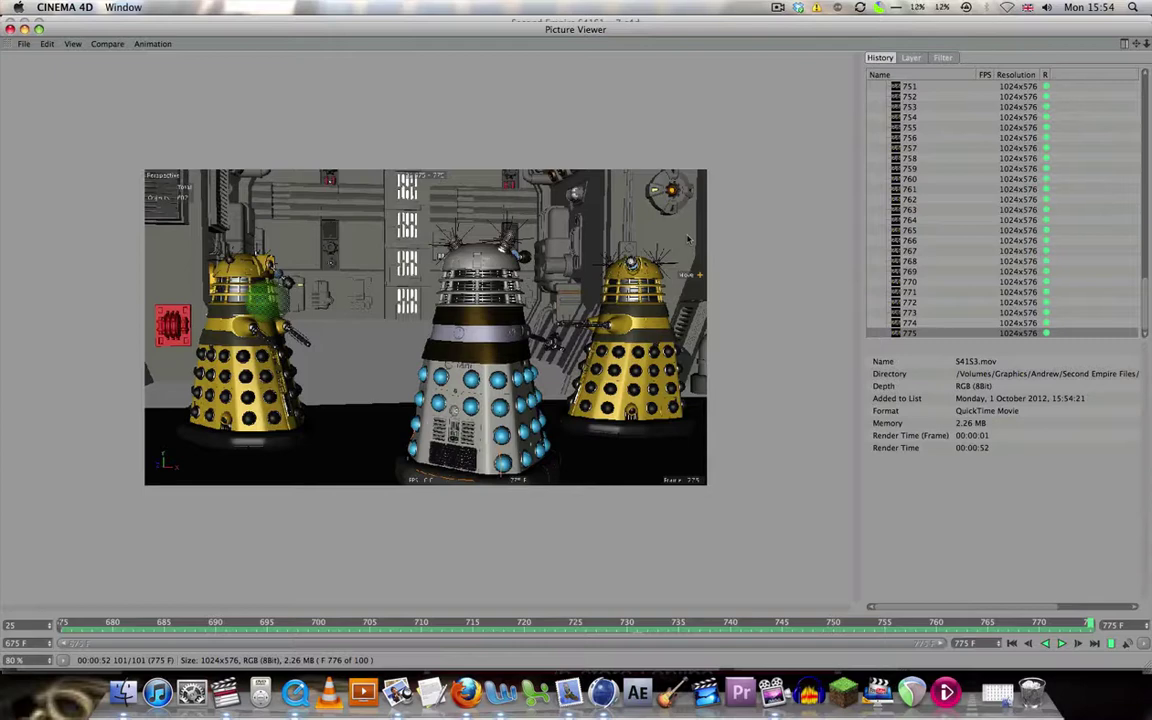
- Close the finished render, open S41S3.mov from the Episode 8 folder in QuickTime Player, review its playback and close it
{"action": "left_click", "coordinate": [10, 29]}
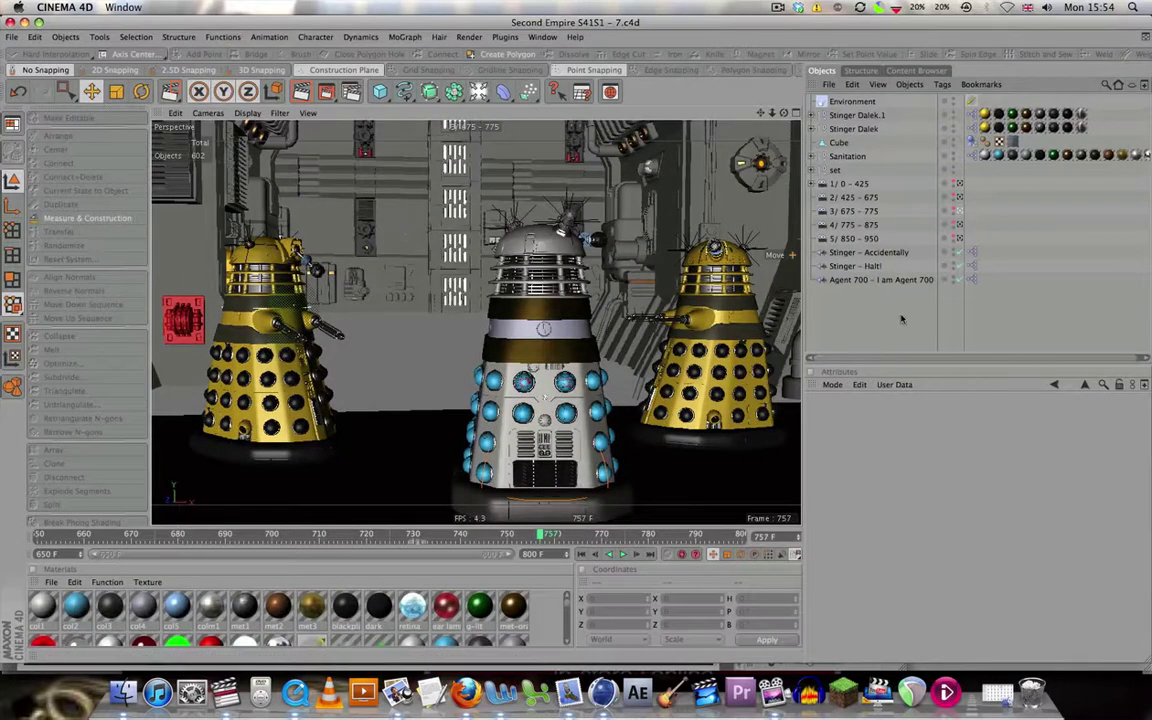
{"action": "left_click", "coordinate": [123, 692]}
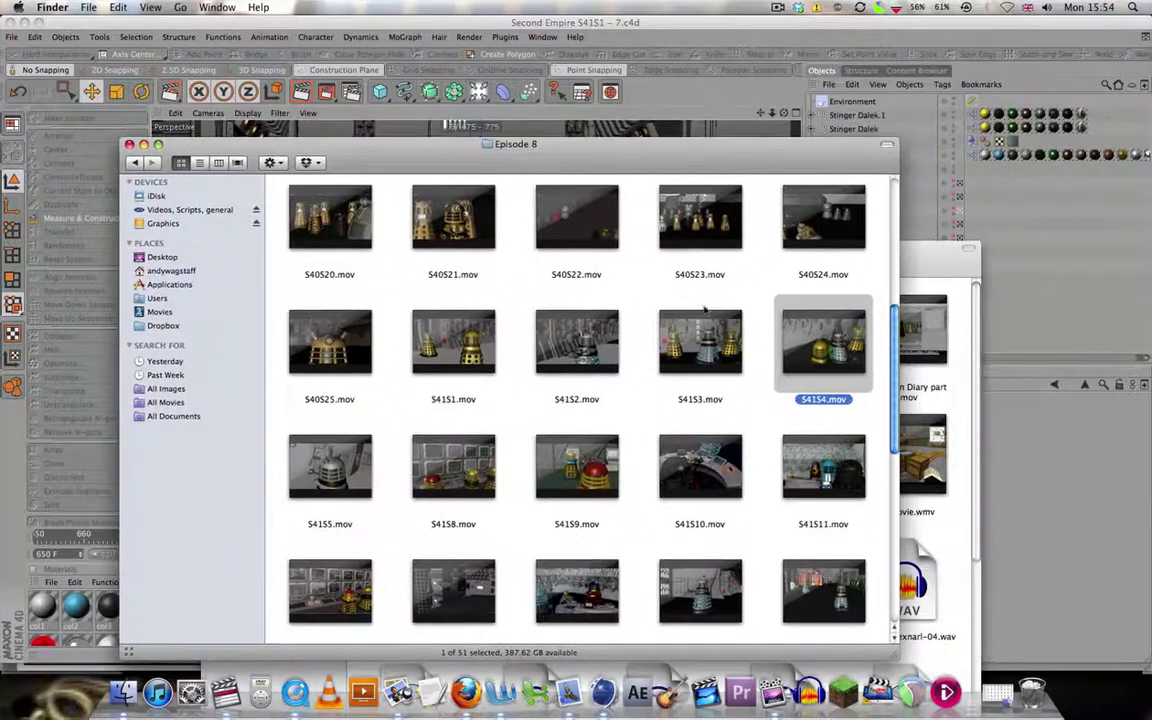
{"action": "double_click", "coordinate": [660, 322]}
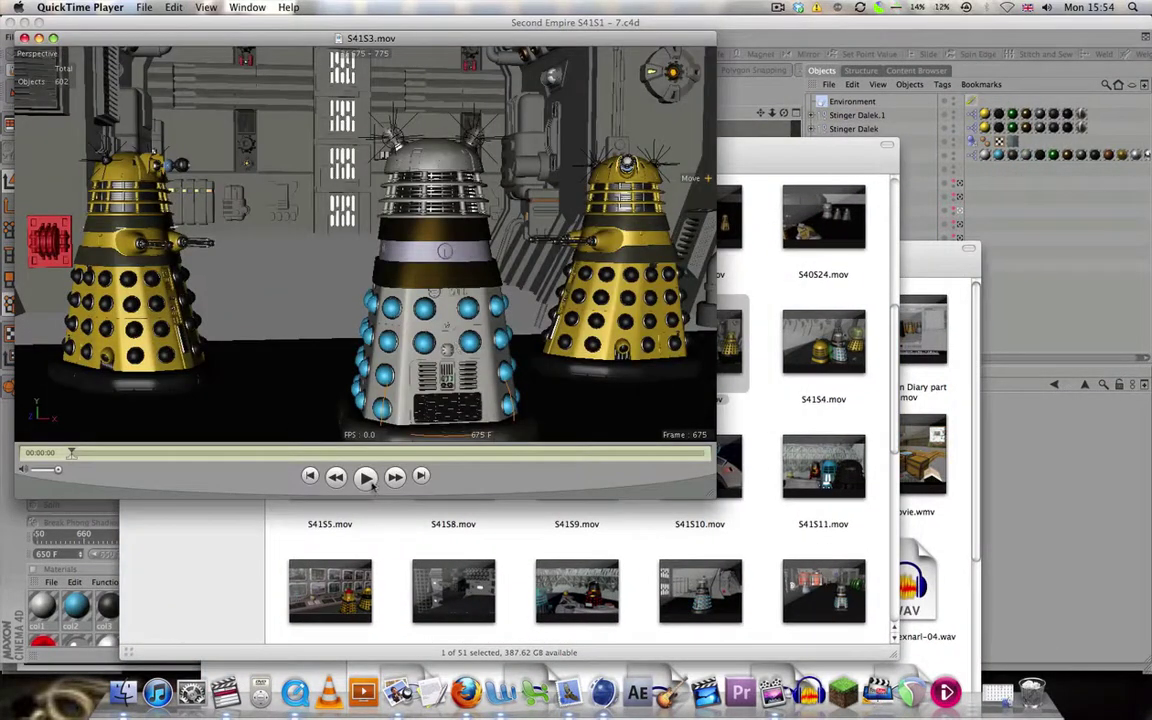
{"action": "left_click", "coordinate": [366, 477]}
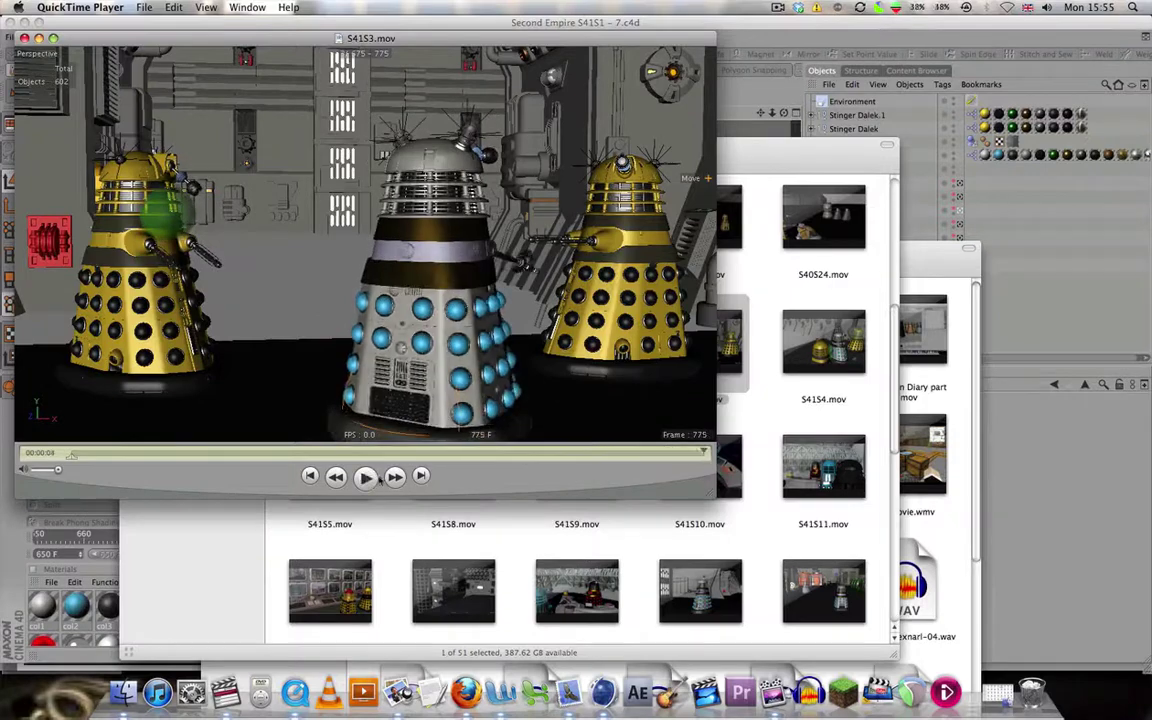
{"action": "left_click", "coordinate": [366, 478]}
{"action": "left_click", "coordinate": [366, 478]}
{"action": "left_click", "coordinate": [365, 477]}
{"action": "left_click", "coordinate": [24, 38]}
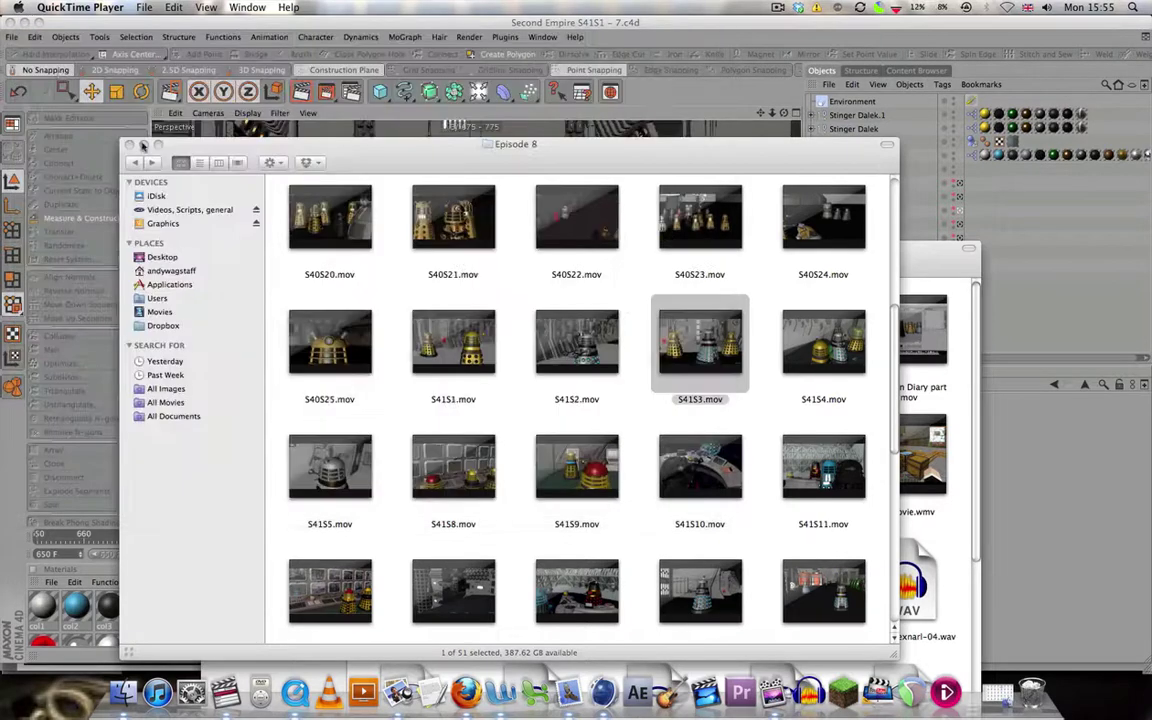
- Back in CINEMA 4D, select Stinger Dalek and set its Head Rotate to 24° at frame 650
{"action": "left_click", "coordinate": [602, 692]}
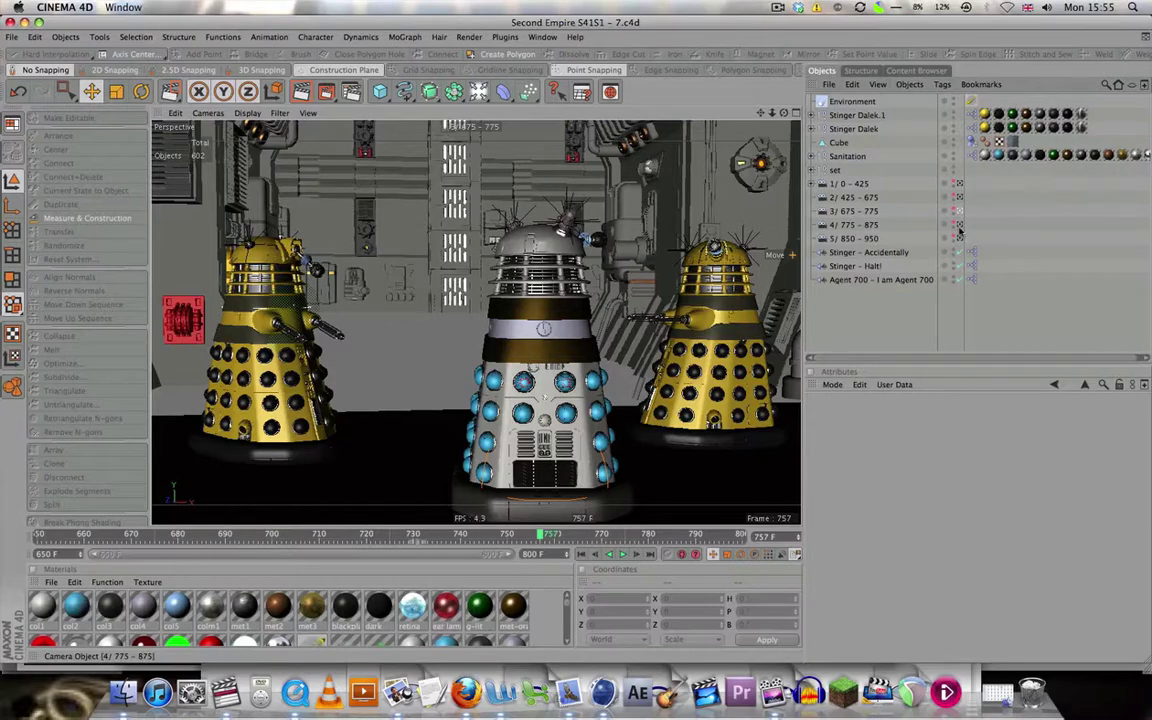
{"action": "left_click", "coordinate": [858, 128]}
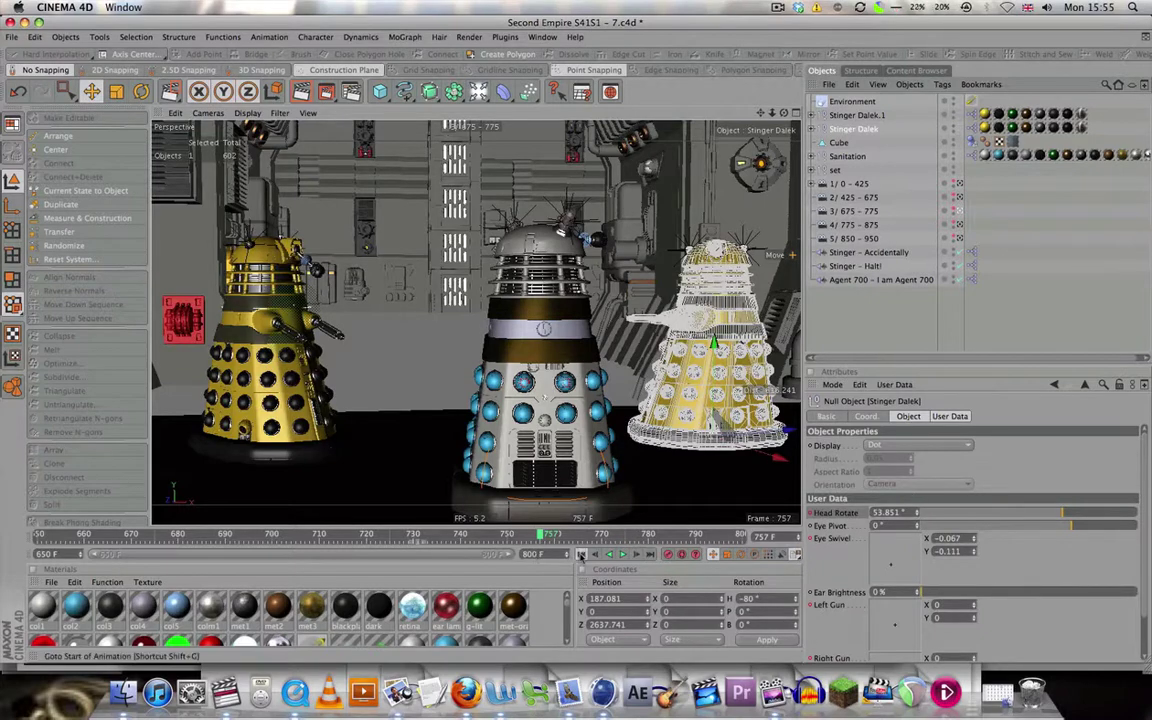
{"action": "left_click", "coordinate": [583, 555]}
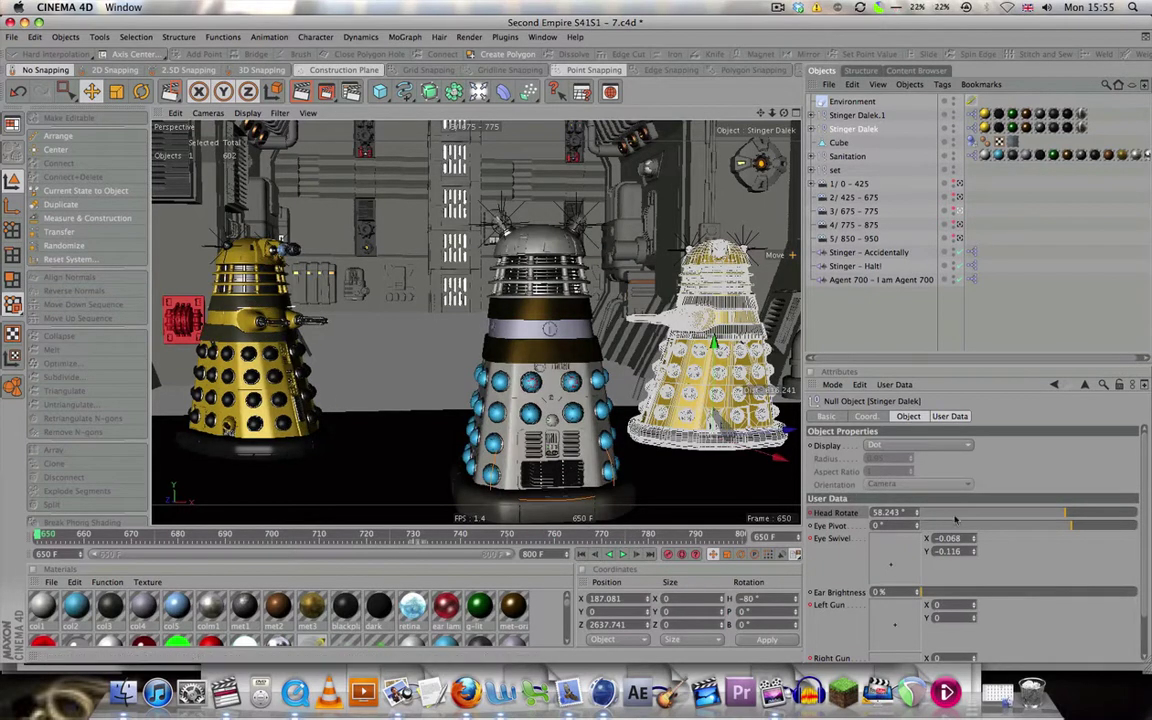
{"action": "left_click", "coordinate": [1053, 516]}
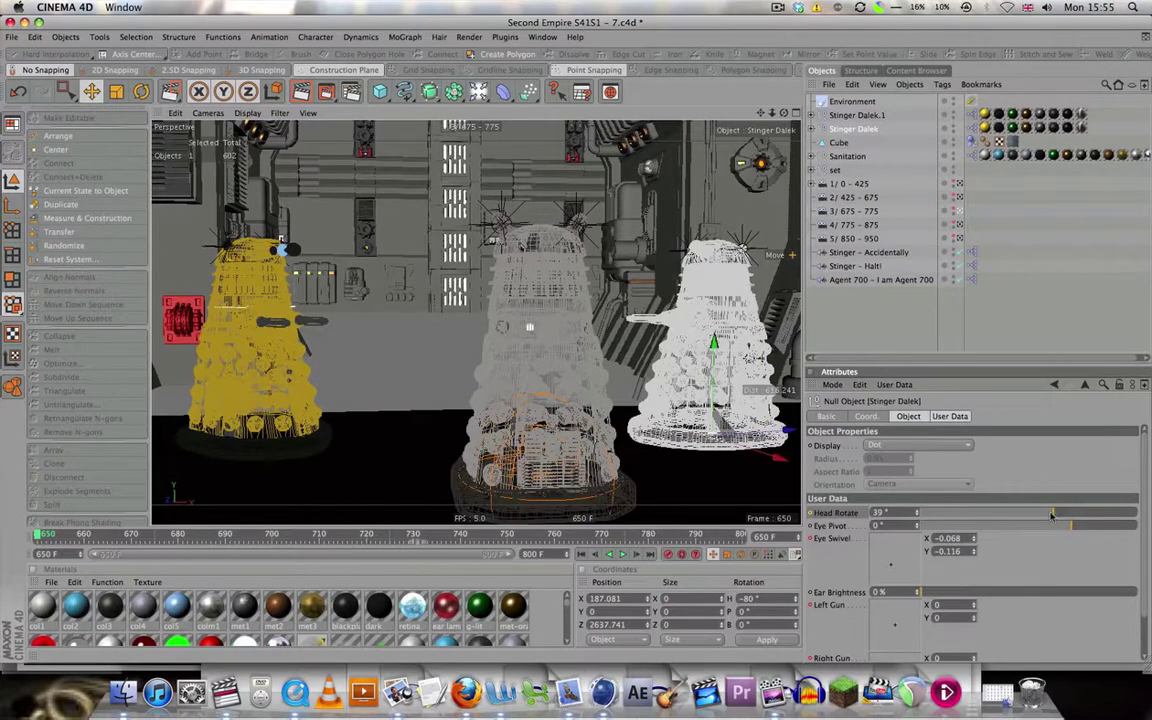
{"action": "mouse_move", "coordinate": [1051, 515]}
{"action": "left_mouse_down"}
{"action": "mouse_move", "coordinate": [1030, 518]}
{"action": "mouse_move", "coordinate": [1043, 517]}
{"action": "left_mouse_up"}
{"action": "left_click", "coordinate": [1052, 517]}
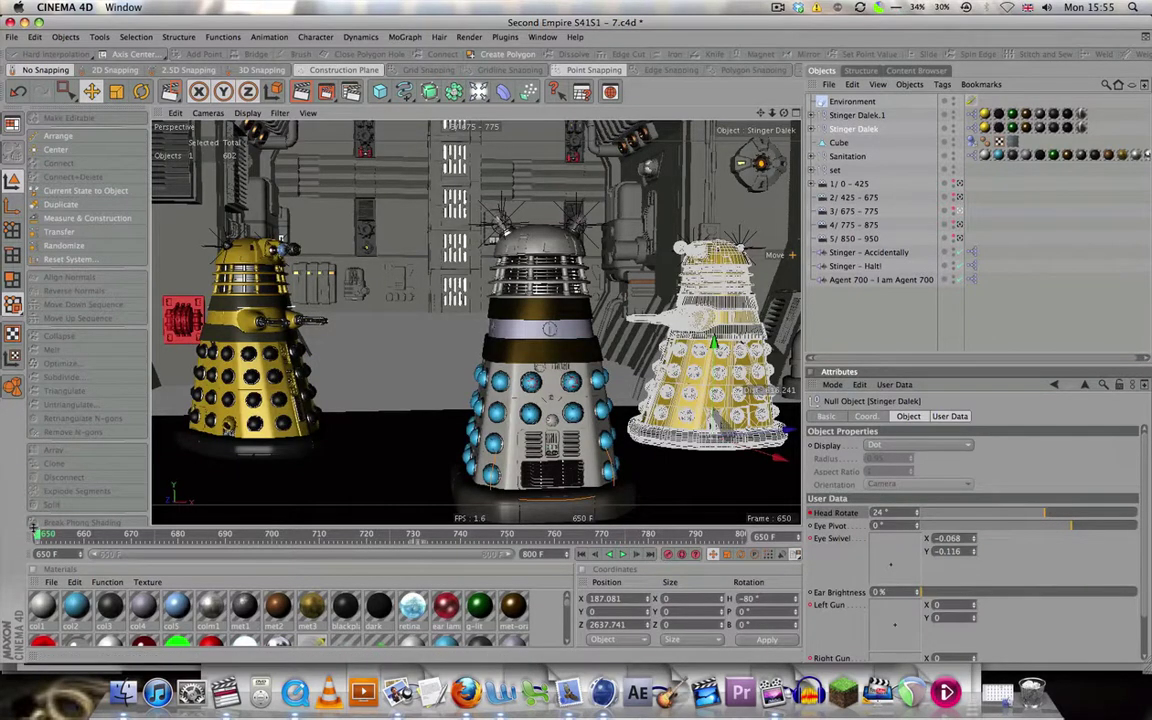
- Scrub past frame 740, turn Stinger Dalek's head at frame 765 and set its Head Rotate to 36° at frame 787
{"action": "left_click_drag", "start_coordinate": [39, 535], "coordinate": [460, 537]}
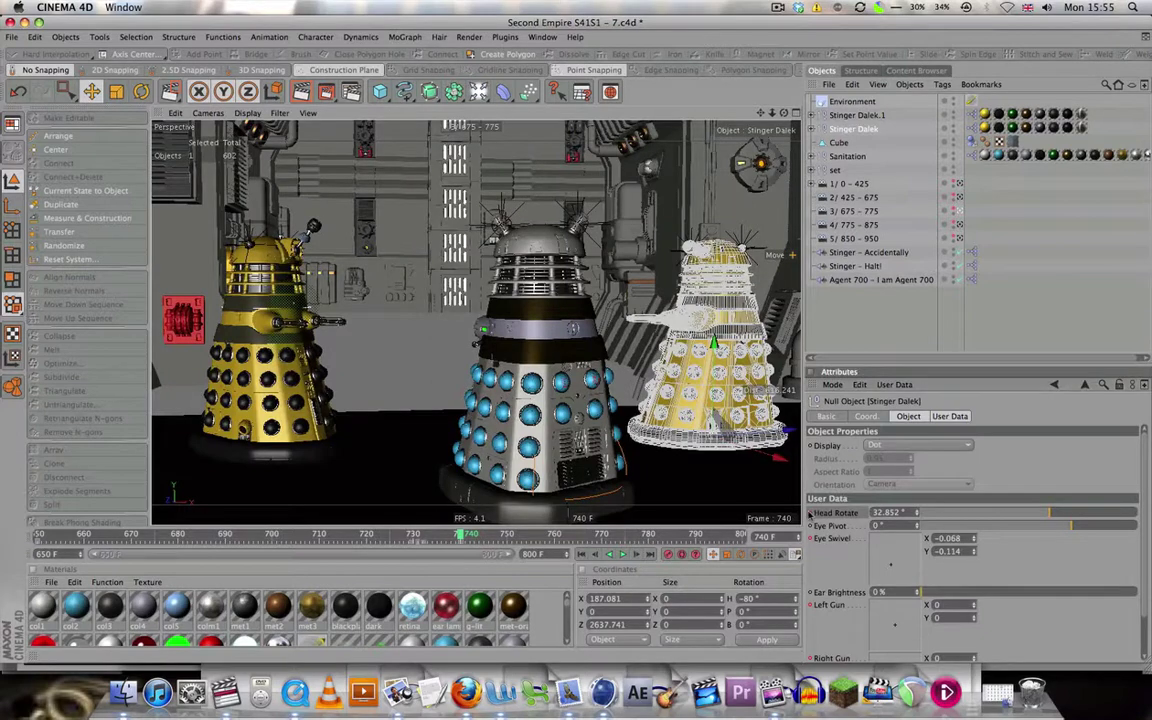
{"action": "left_click", "coordinate": [579, 535]}
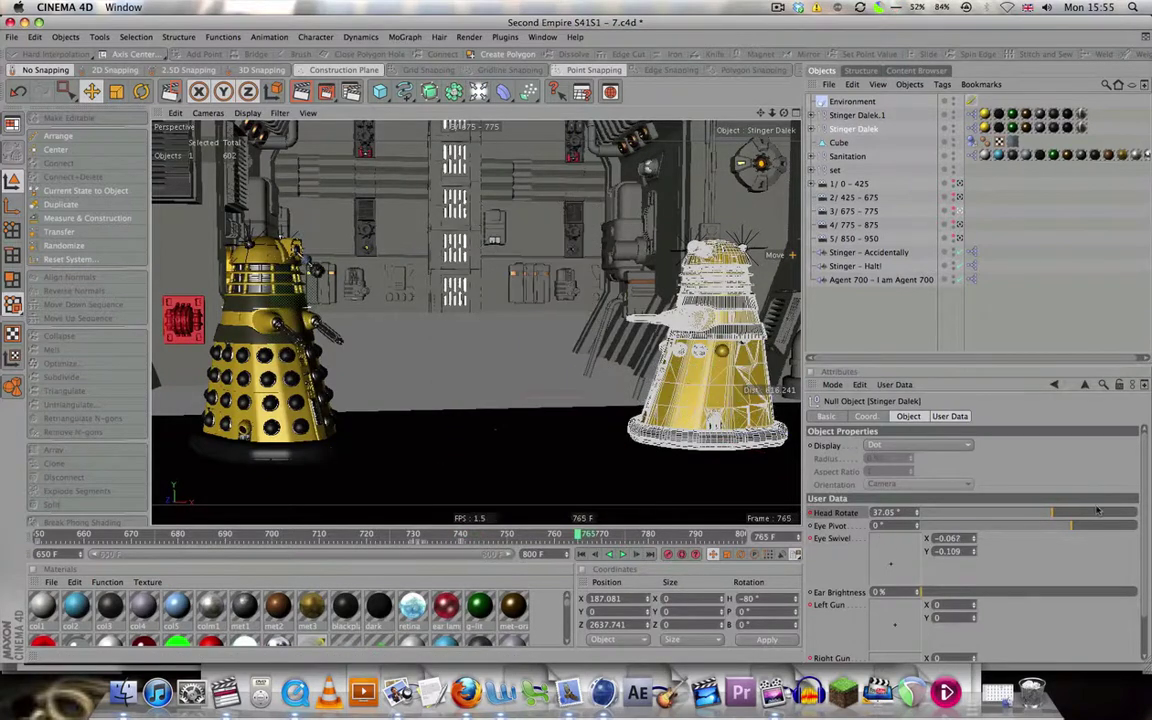
{"action": "left_click_drag", "start_coordinate": [1048, 514], "coordinate": [942, 516]}
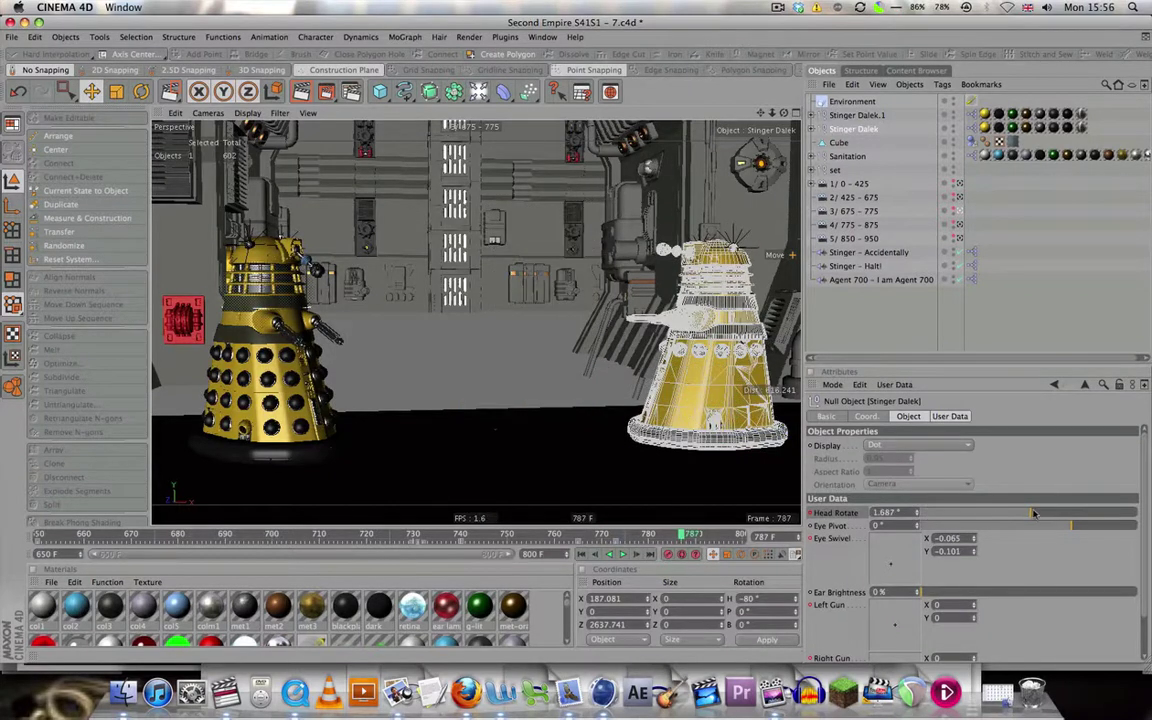
{"action": "left_click_drag", "start_coordinate": [1034, 513], "coordinate": [1052, 513]}
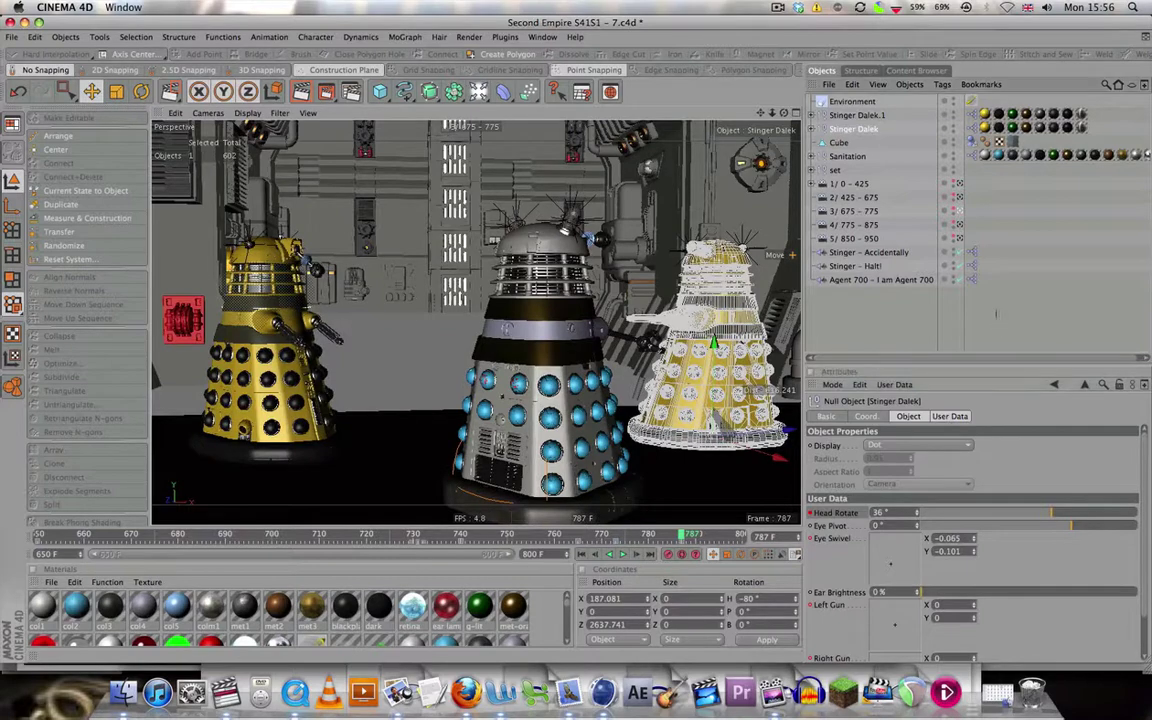
- Clear the selection and render shot 3 again in the Picture Viewer, overwriting S41S3.mov
{"action": "left_click", "coordinate": [995, 313]}
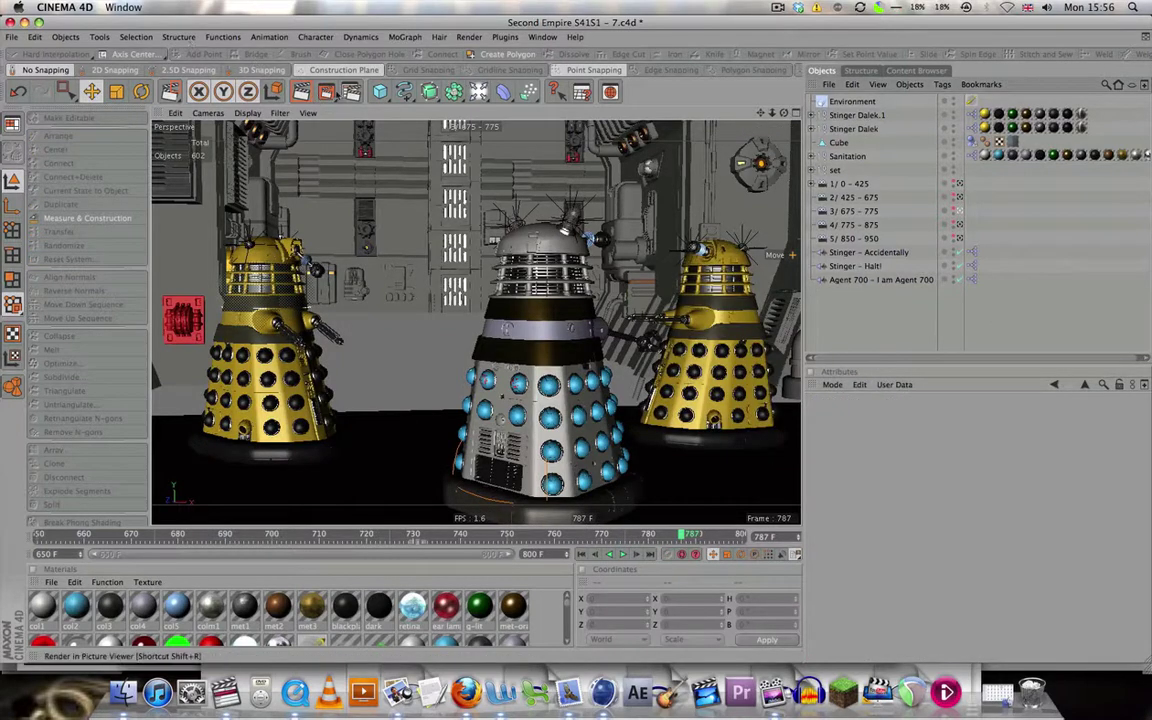
{"action": "left_click", "coordinate": [326, 92]}
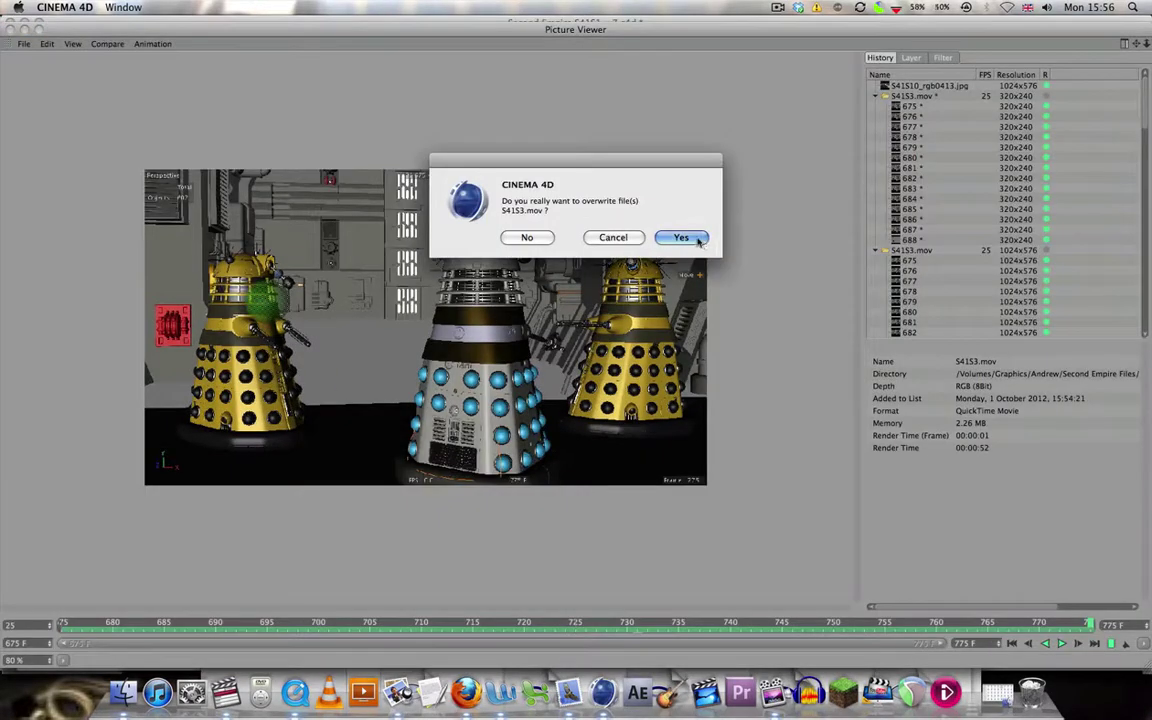
{"action": "left_click", "coordinate": [681, 238]}
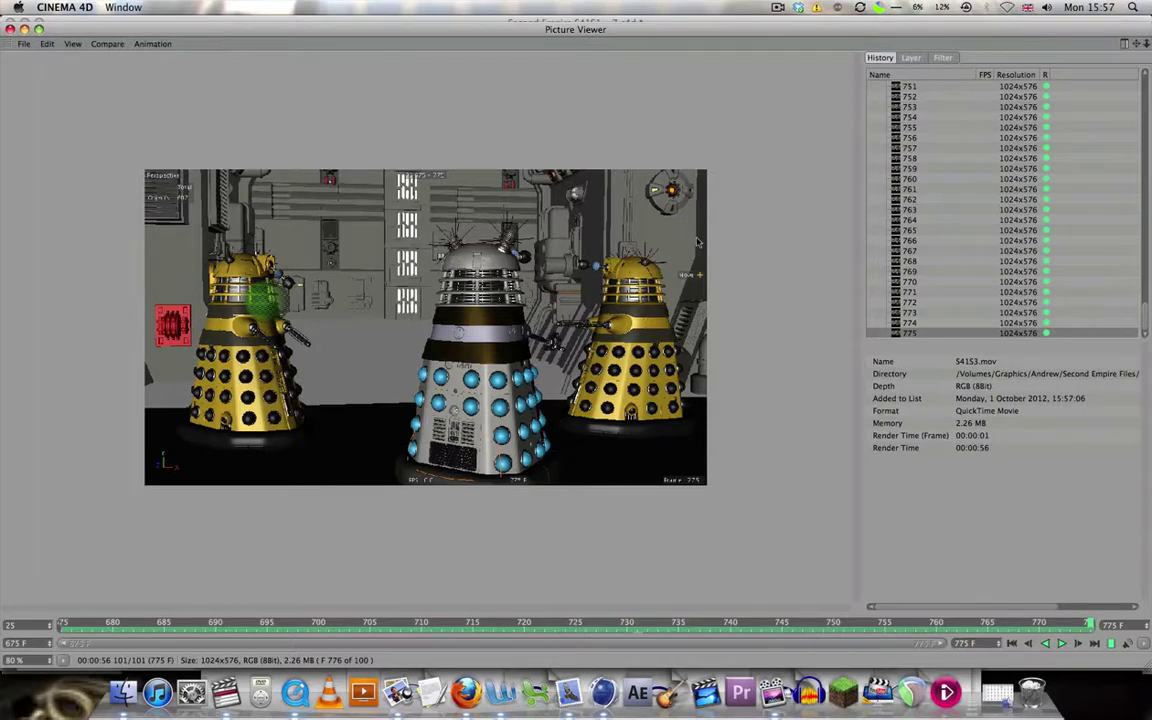
- Close the finished render, review the re-rendered S41S3.mov from the Episode 8 folder in QuickTime Player and close the movie
{"action": "left_click", "coordinate": [10, 29]}
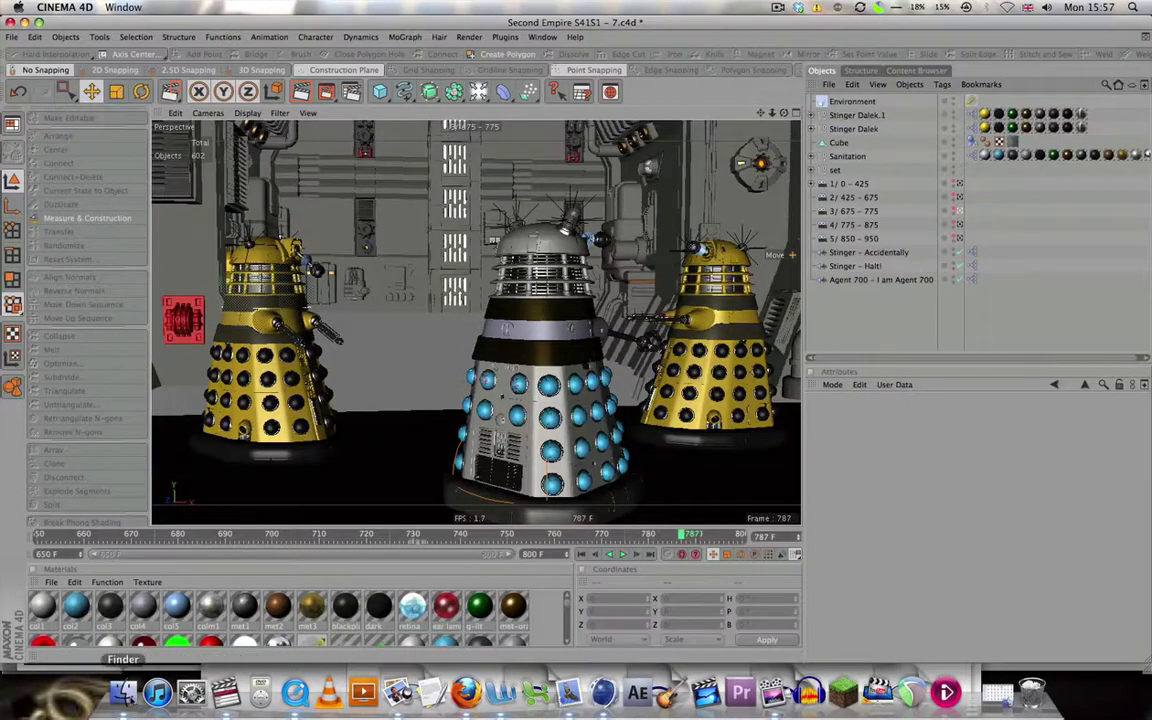
{"action": "left_click", "coordinate": [123, 690]}
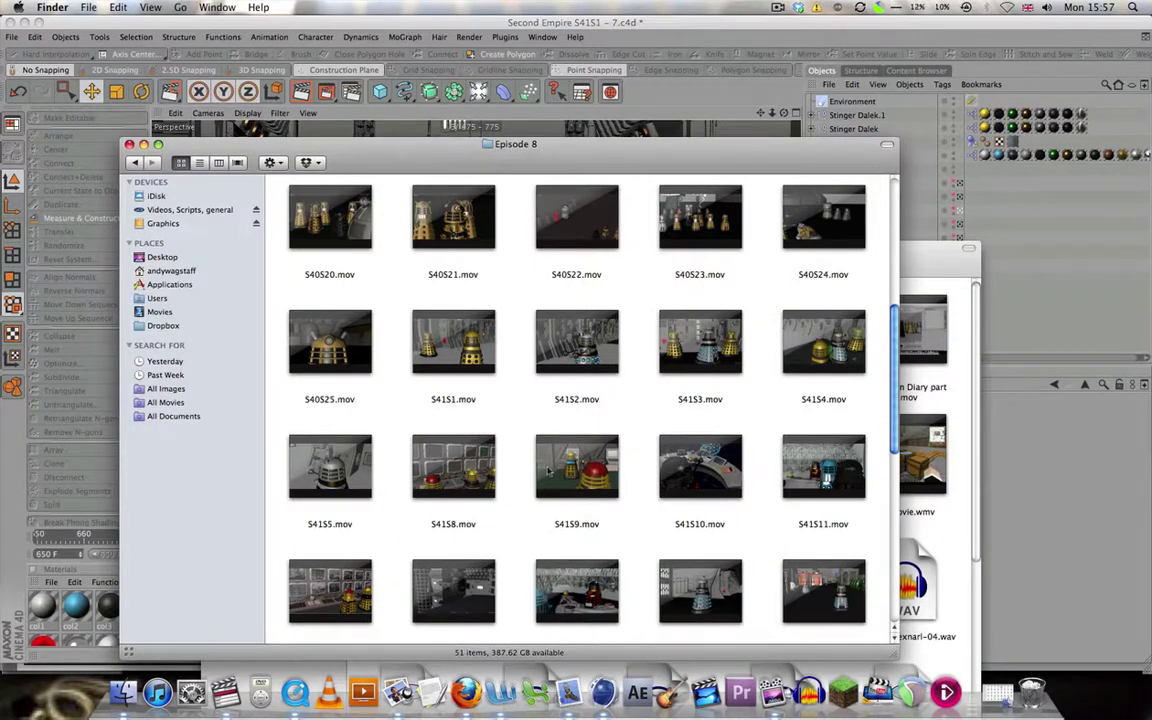
{"action": "left_click", "coordinate": [697, 346]}
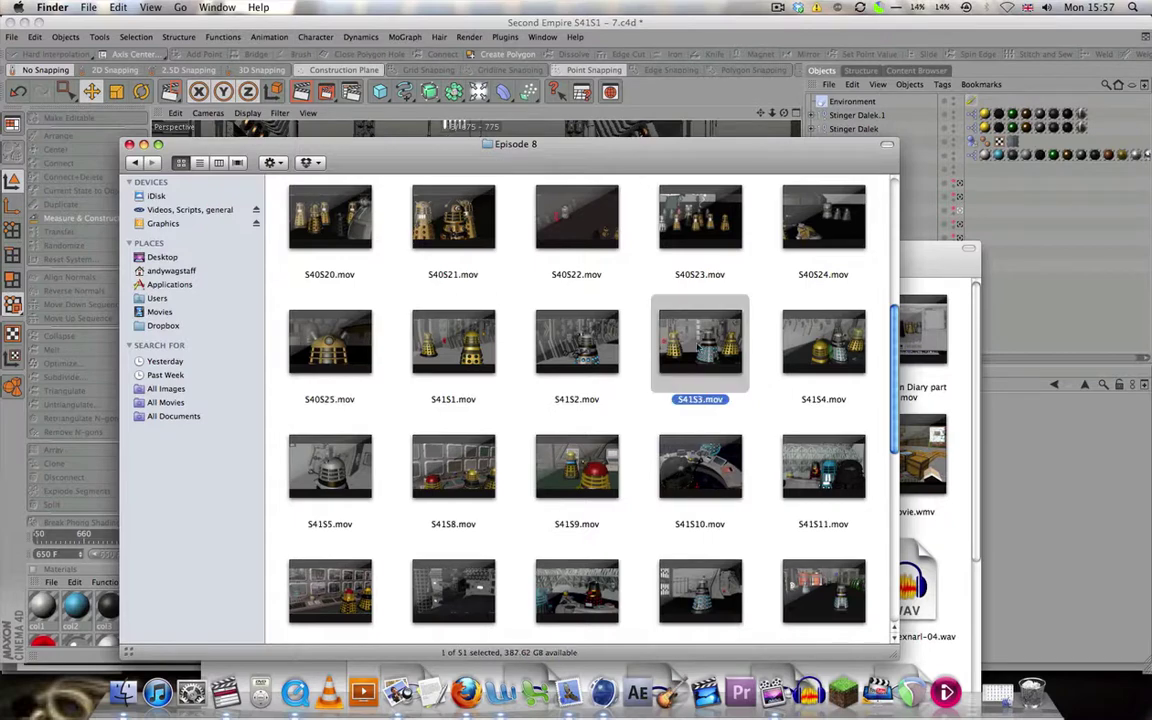
{"action": "double_click", "coordinate": [697, 346]}
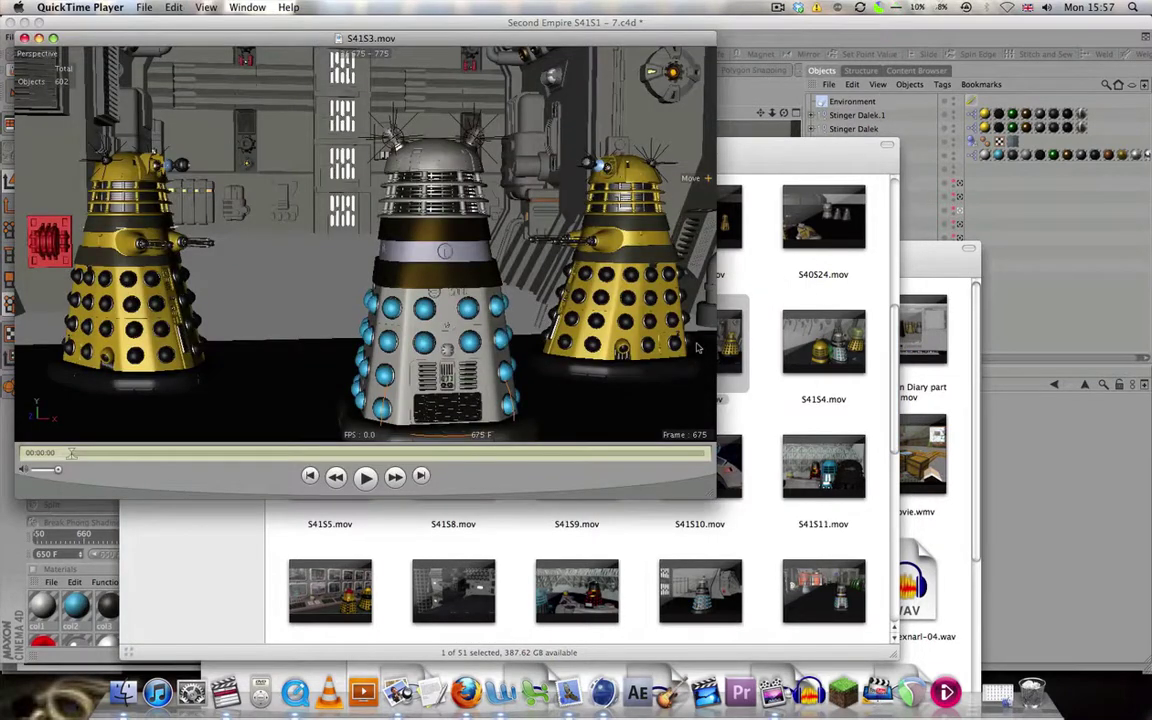
{"action": "key", "text": "space"}
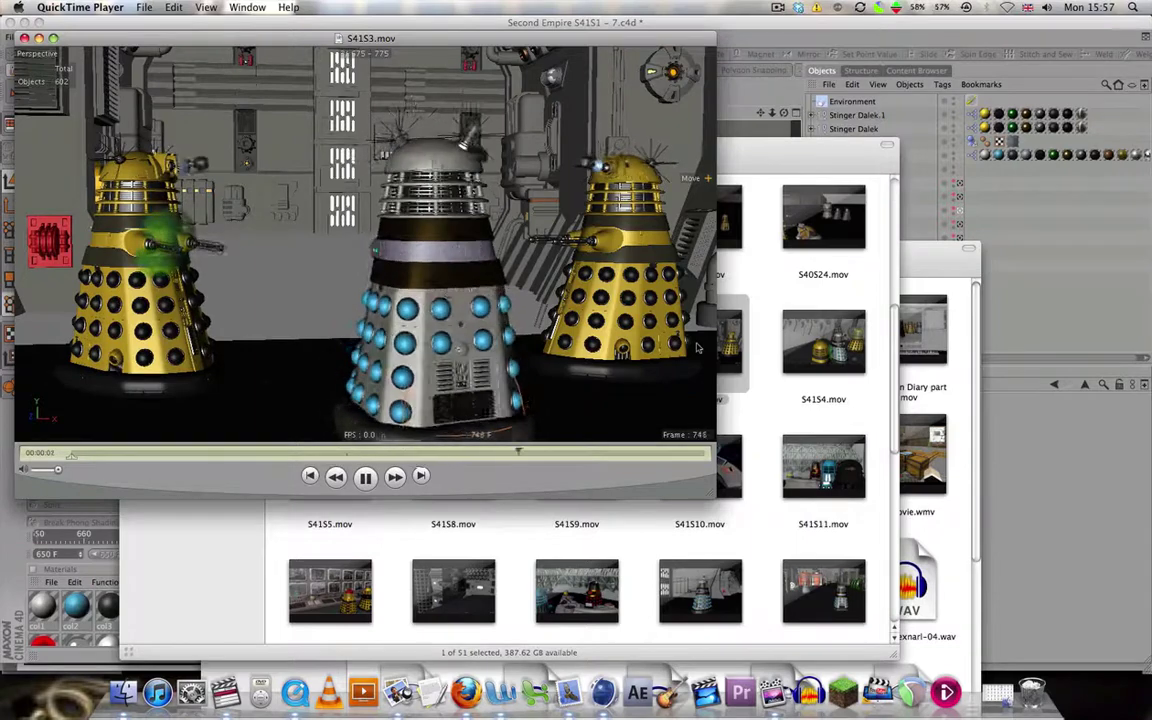
{"action": "key", "text": "space"}
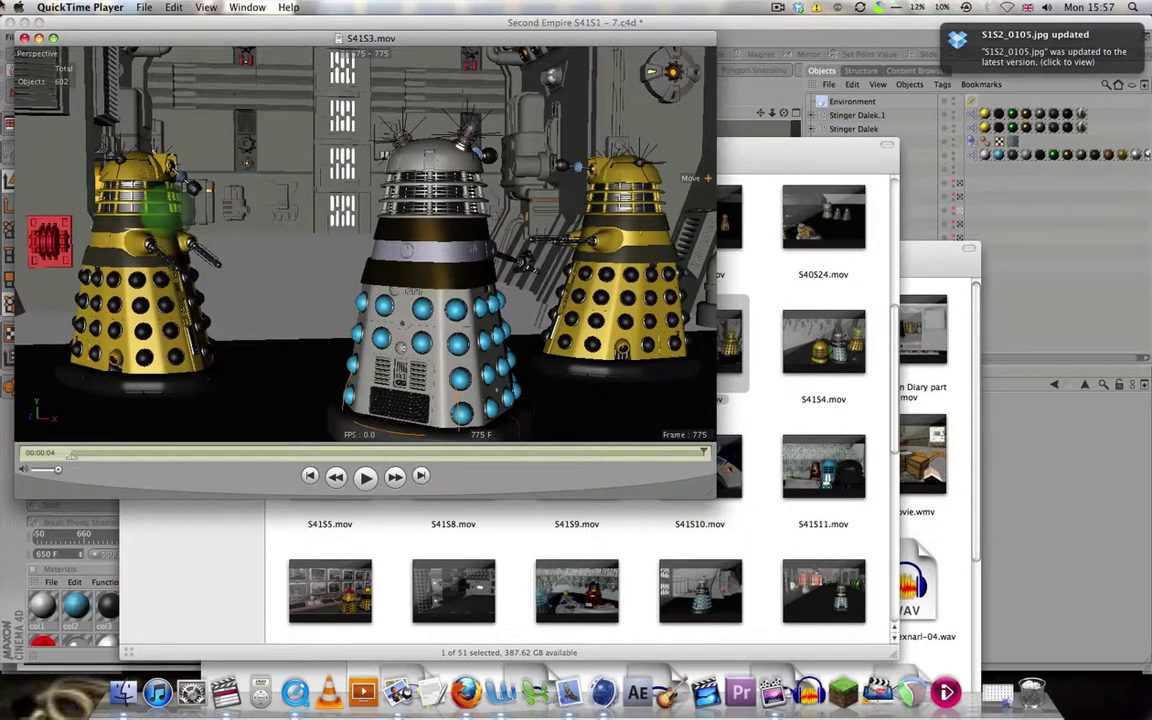
{"action": "left_click", "coordinate": [24, 39]}
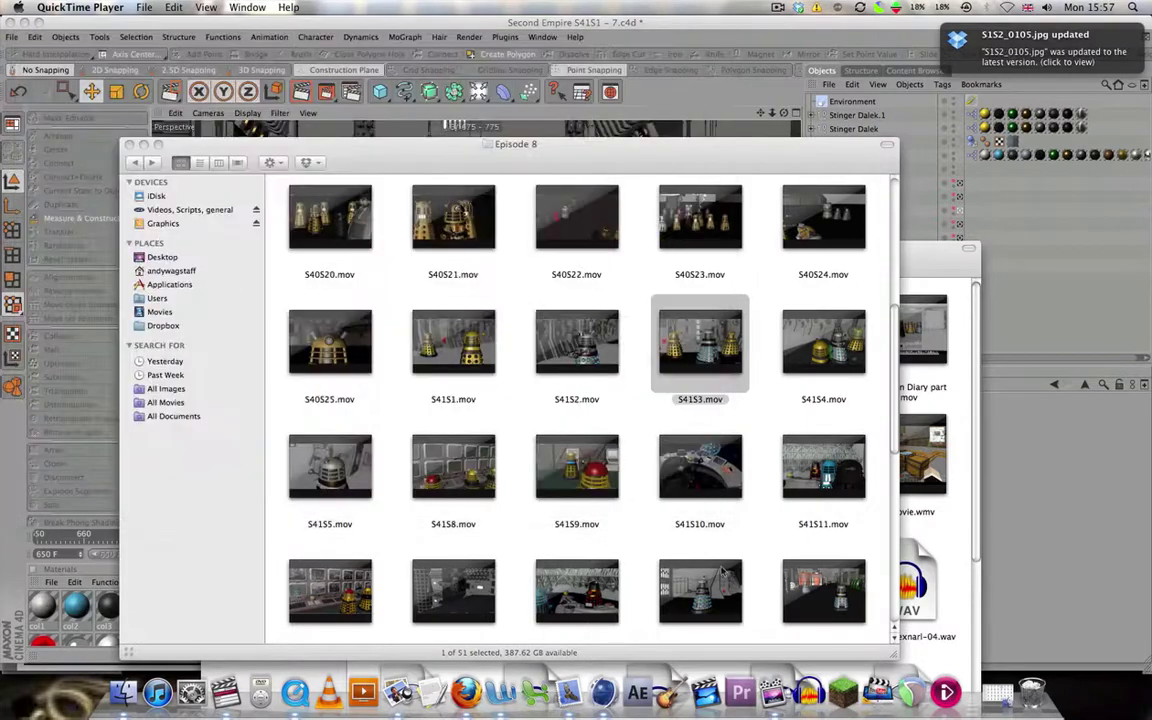
- Switch back to CINEMA 4D, look through the 4/ 775 - 875 camera and go to frame 750
{"action": "left_click", "coordinate": [603, 692]}
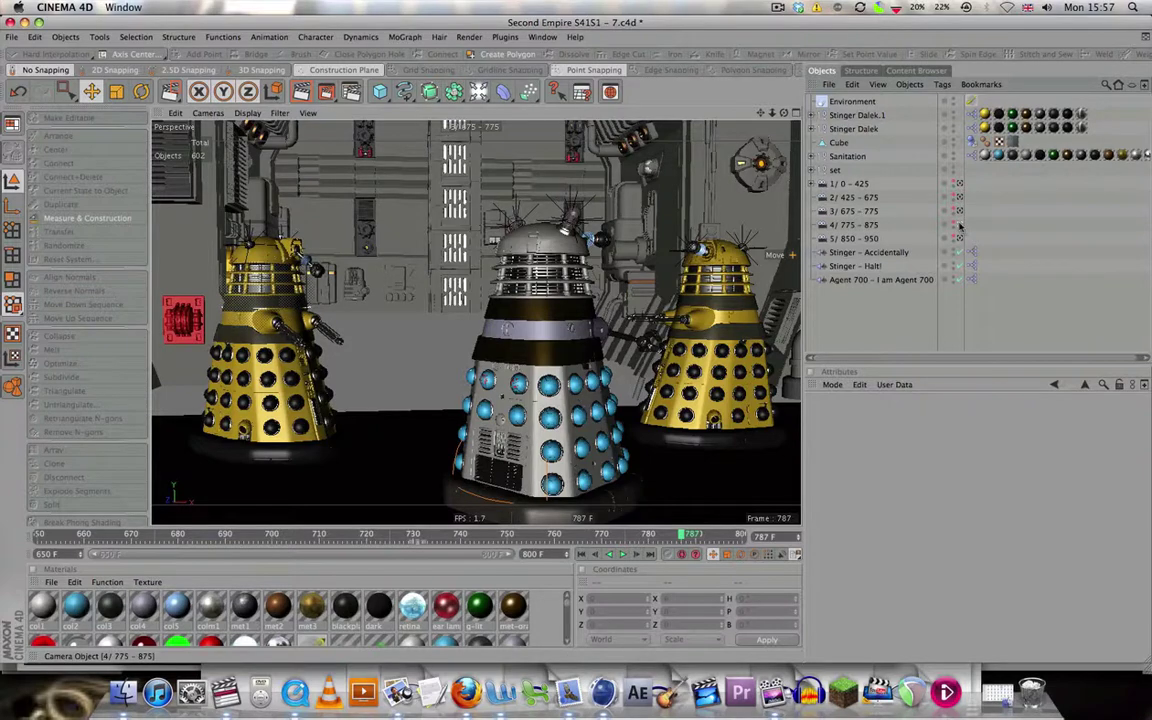
{"action": "left_click", "coordinate": [958, 224]}
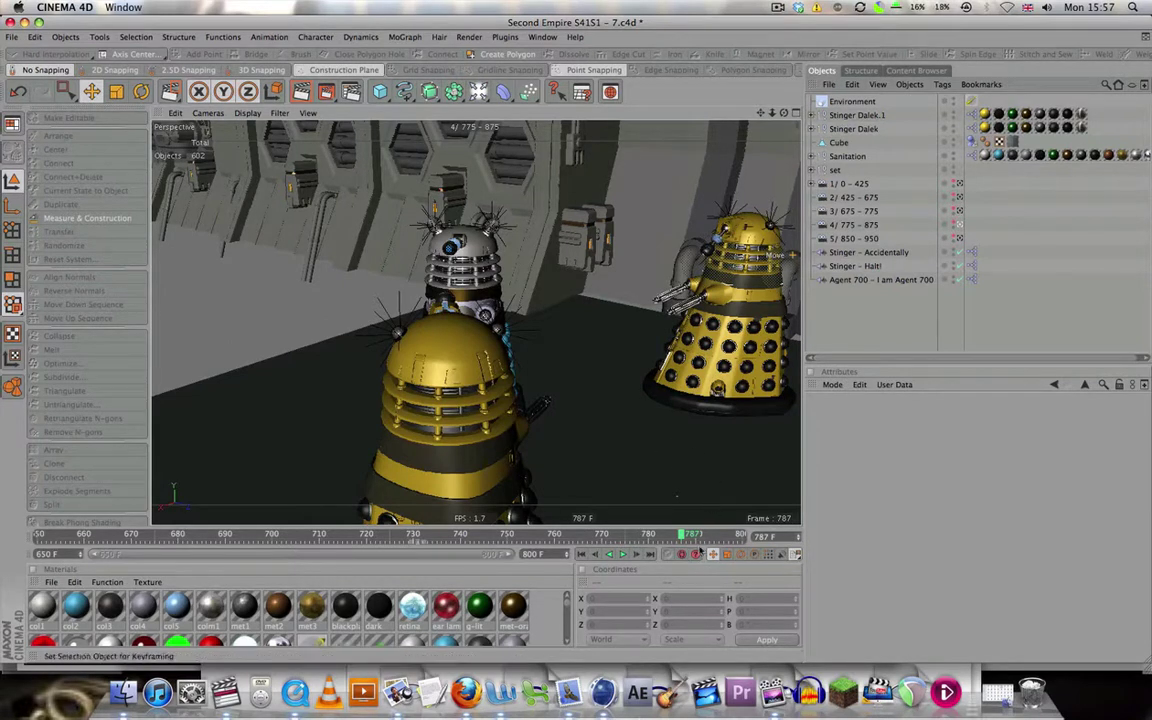
{"action": "type", "text": "750"}
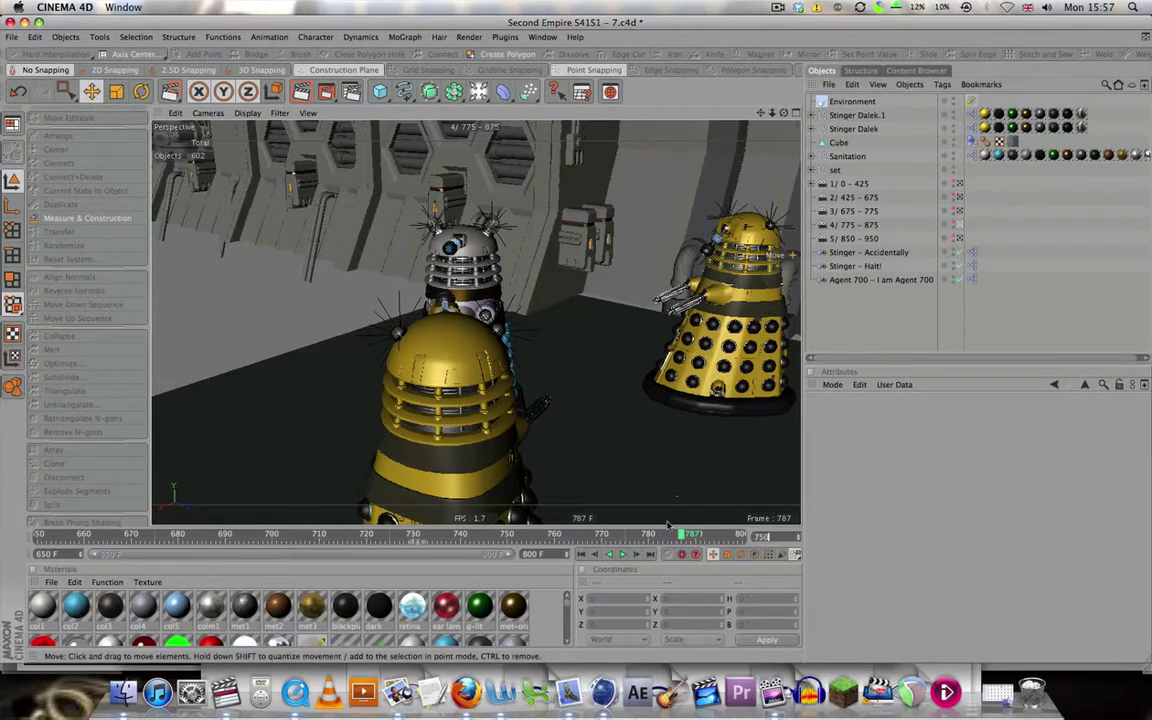
{"action": "key", "text": "Return"}
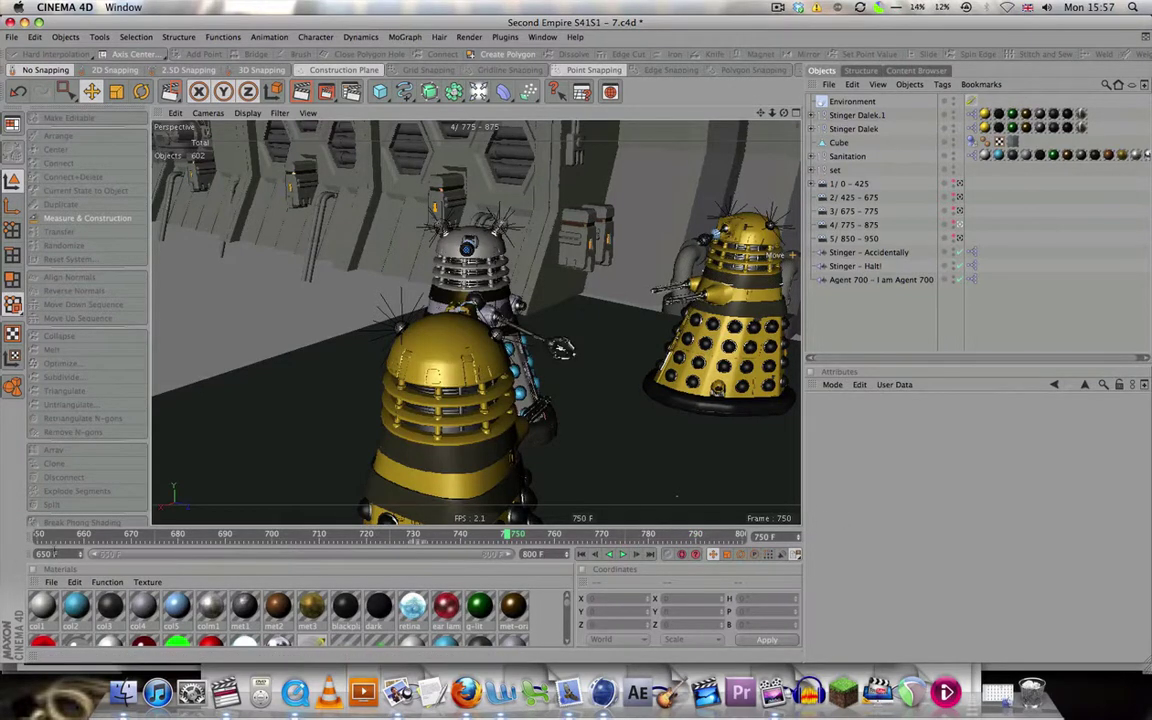
- Set the timeline range to frames 750 to 900 and extend the visible preview range to the full length
{"action": "double_click", "coordinate": [55, 553]}
{"action": "type", "text": "750"}
{"action": "key", "text": "Return"}
{"action": "double_click", "coordinate": [533, 554]}
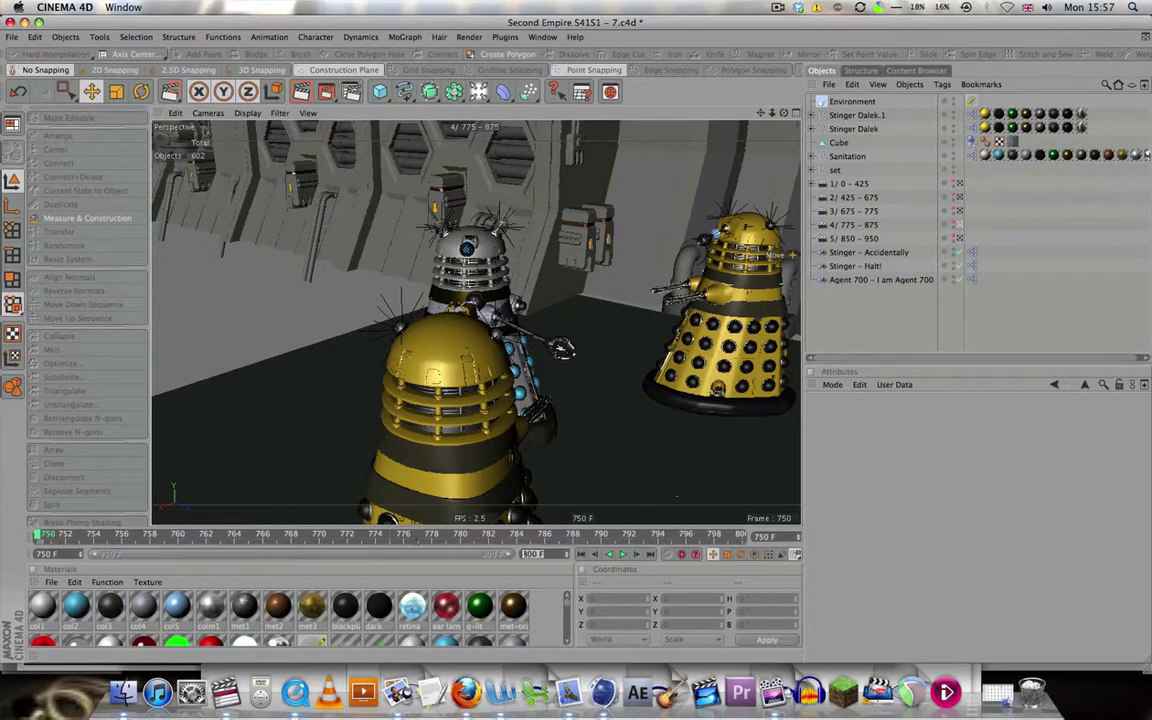
{"action": "type", "text": "8"}
{"action": "key", "text": "Return"}
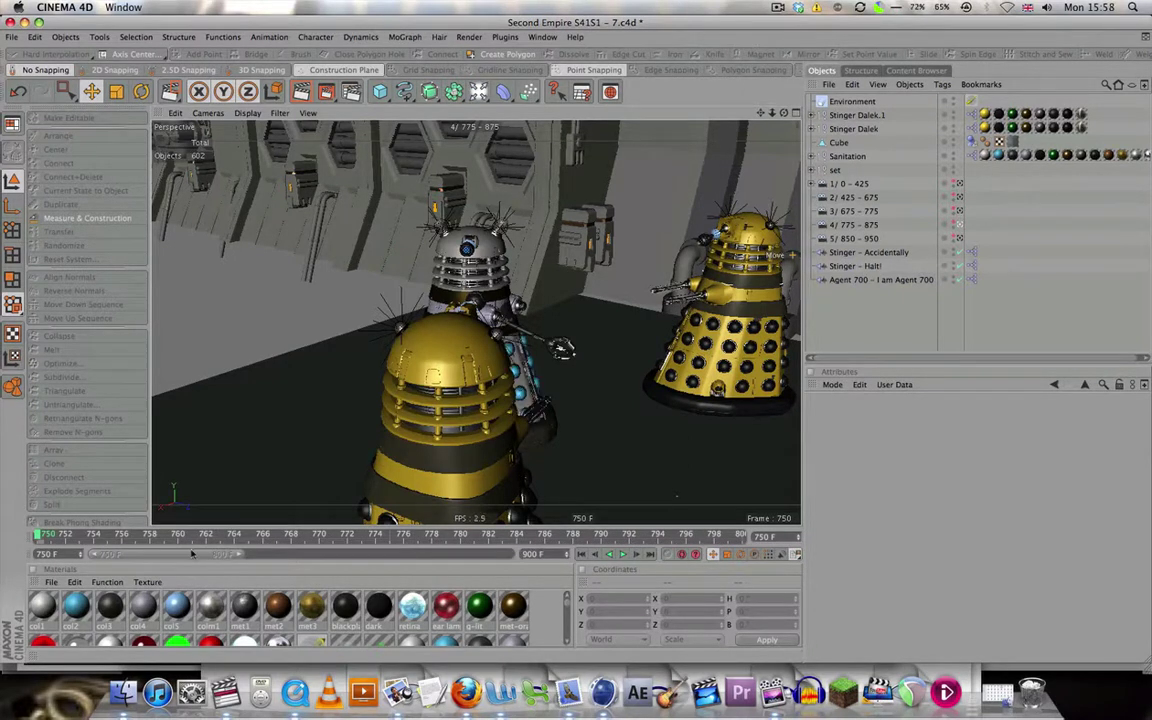
{"action": "left_click_drag", "start_coordinate": [240, 558], "coordinate": [514, 556]}
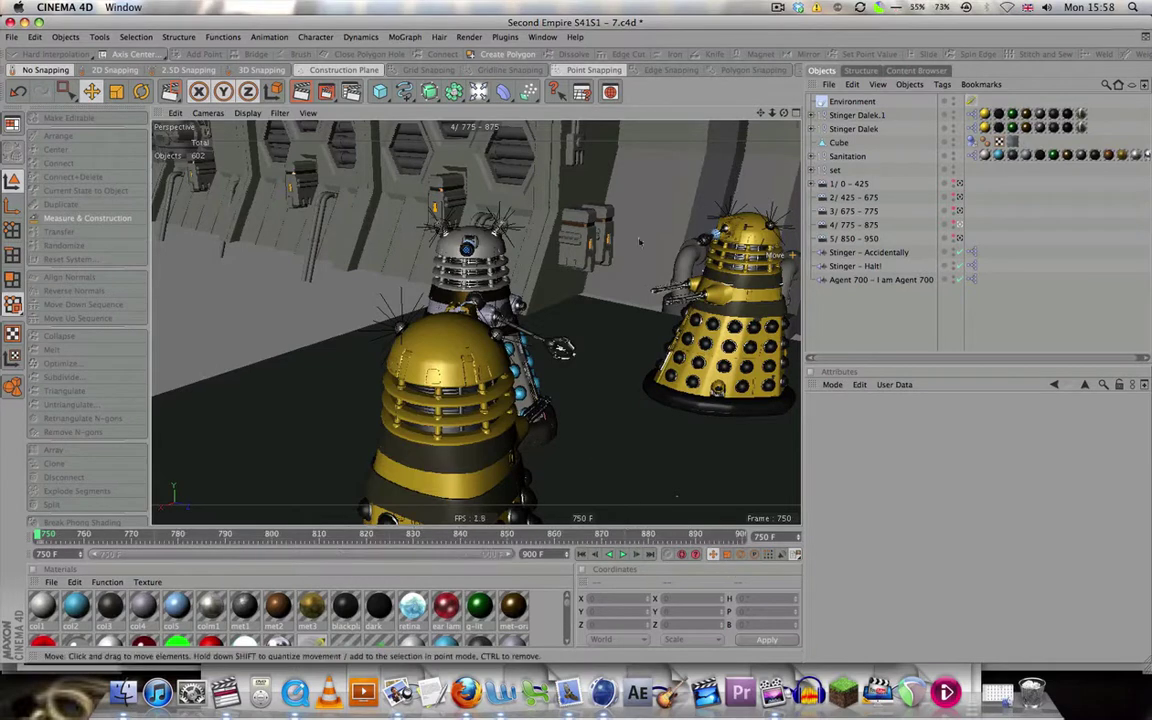
- Open S41S4.mov from the Episode 8 folder in QuickTime Player, review its playback and close it
{"action": "left_click", "coordinate": [123, 692]}
{"action": "double_click", "coordinate": [826, 352]}
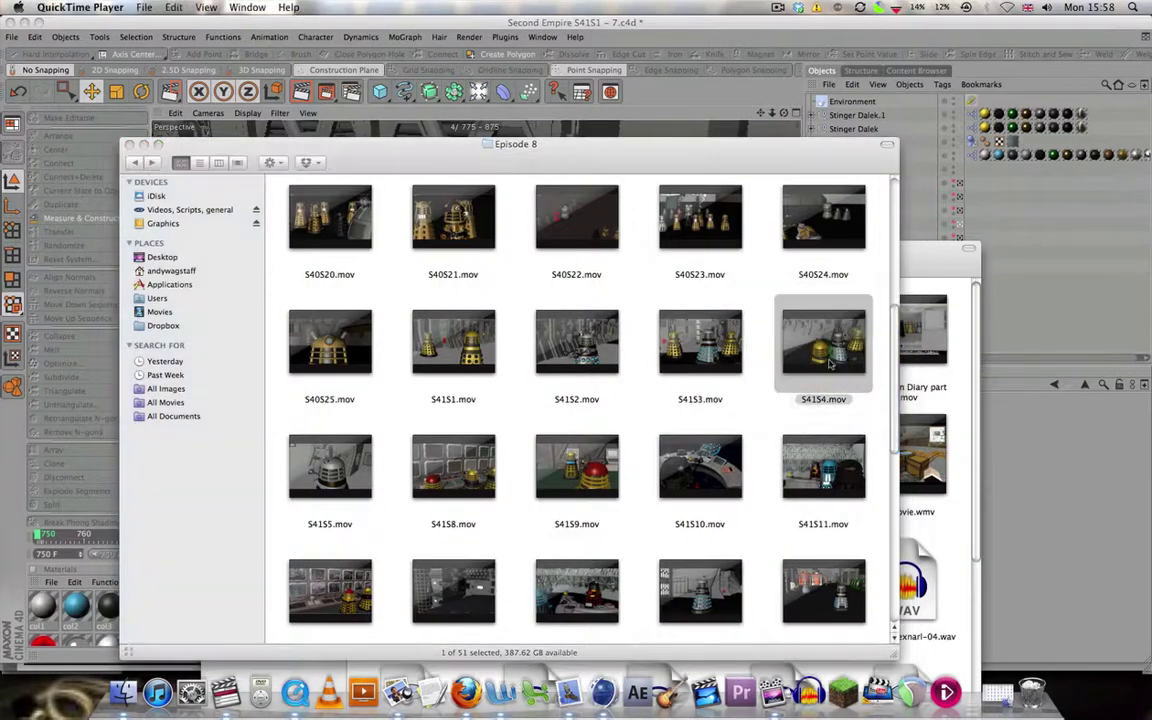
{"action": "key", "text": "space"}
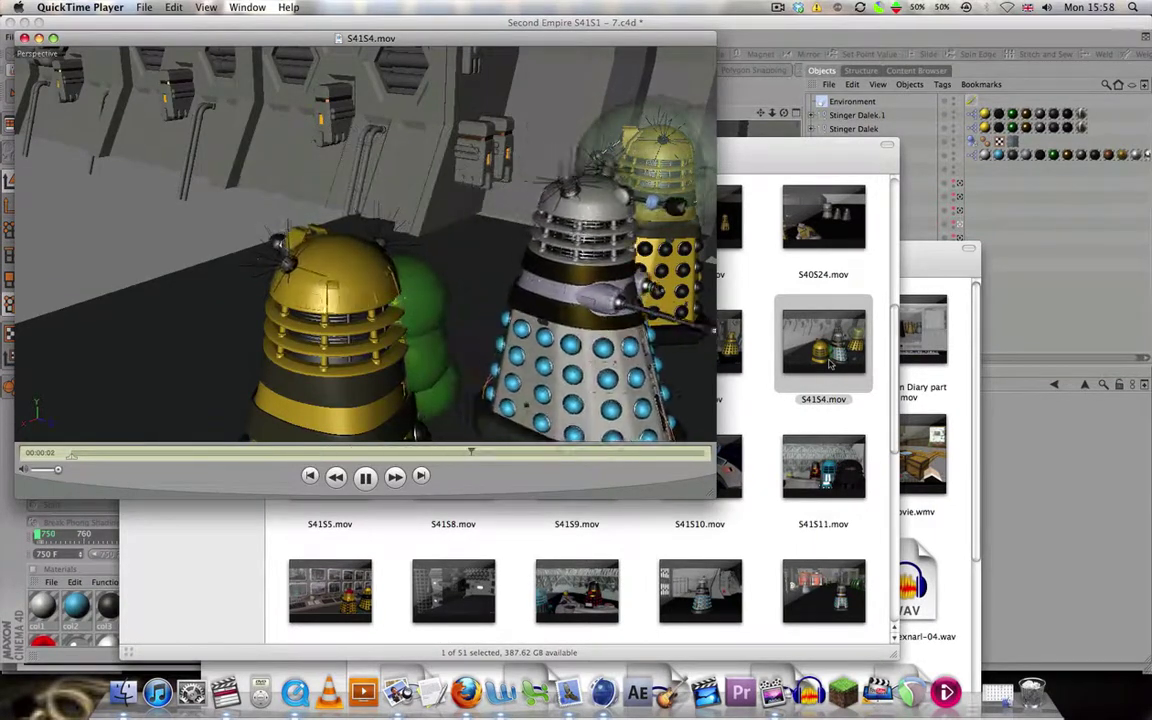
{"action": "key", "text": "space"}
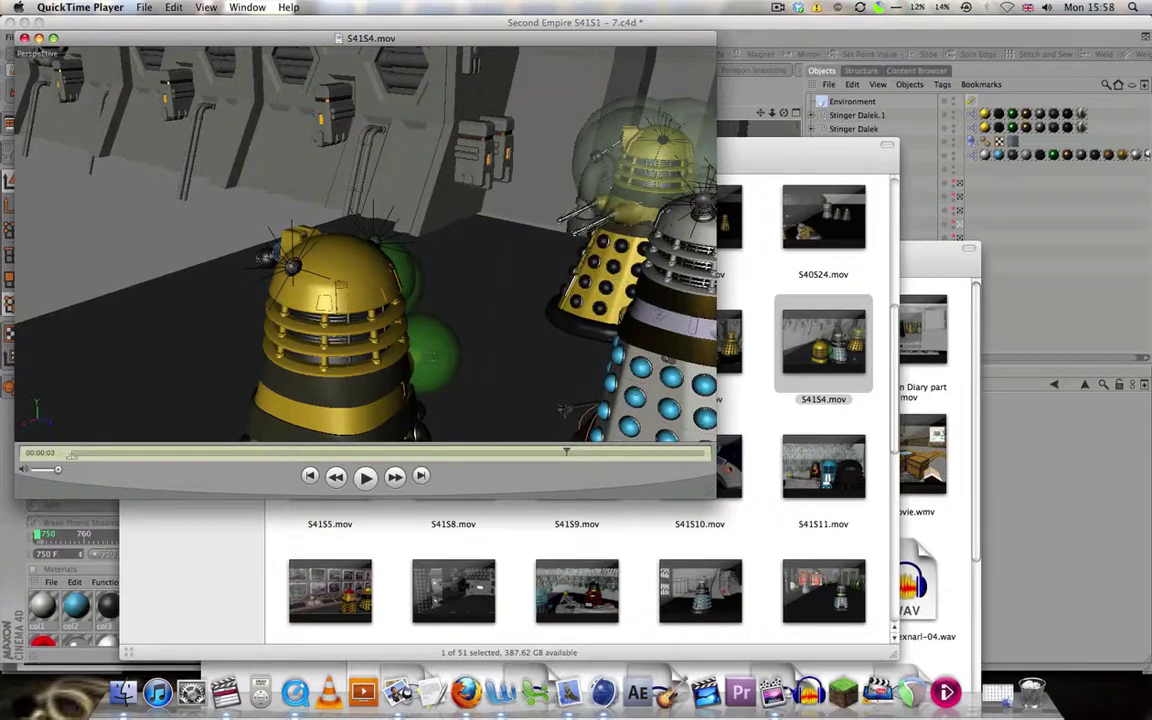
{"action": "left_click", "coordinate": [22, 38]}
- Back in CINEMA 4D, select Stinger Dalek, preview its animation and keyframe its Head Rotate at 31° on frame 773
{"action": "left_click", "coordinate": [536, 690]}
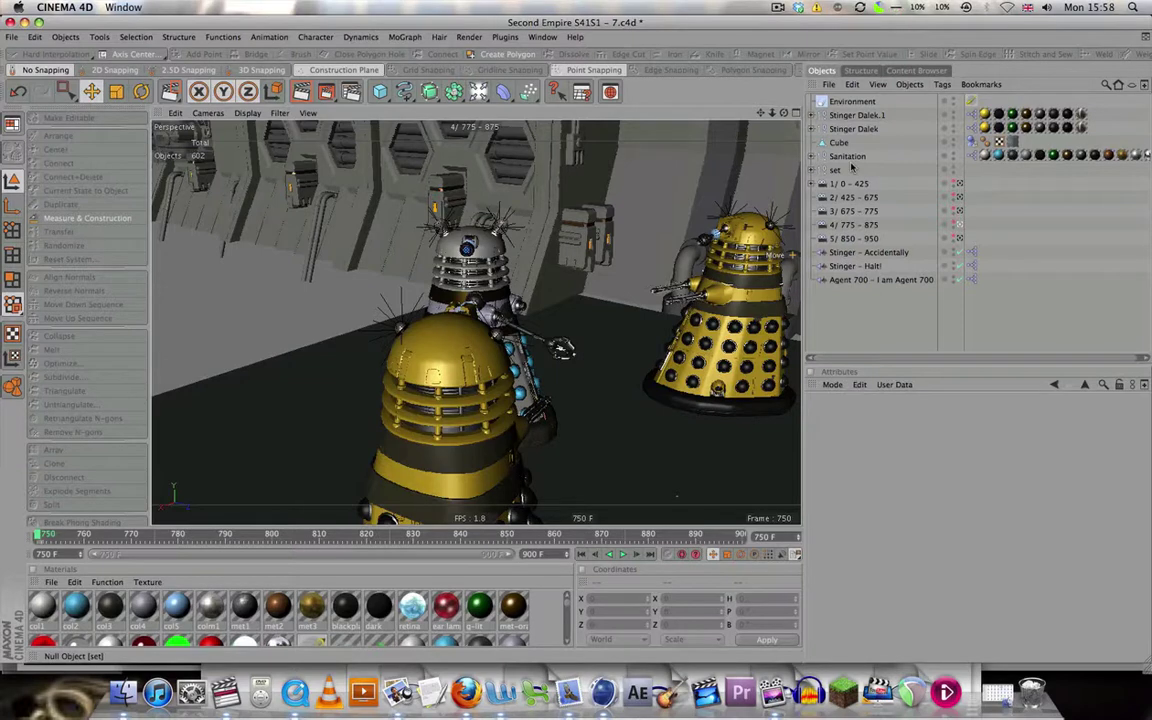
{"action": "left_click", "coordinate": [853, 129]}
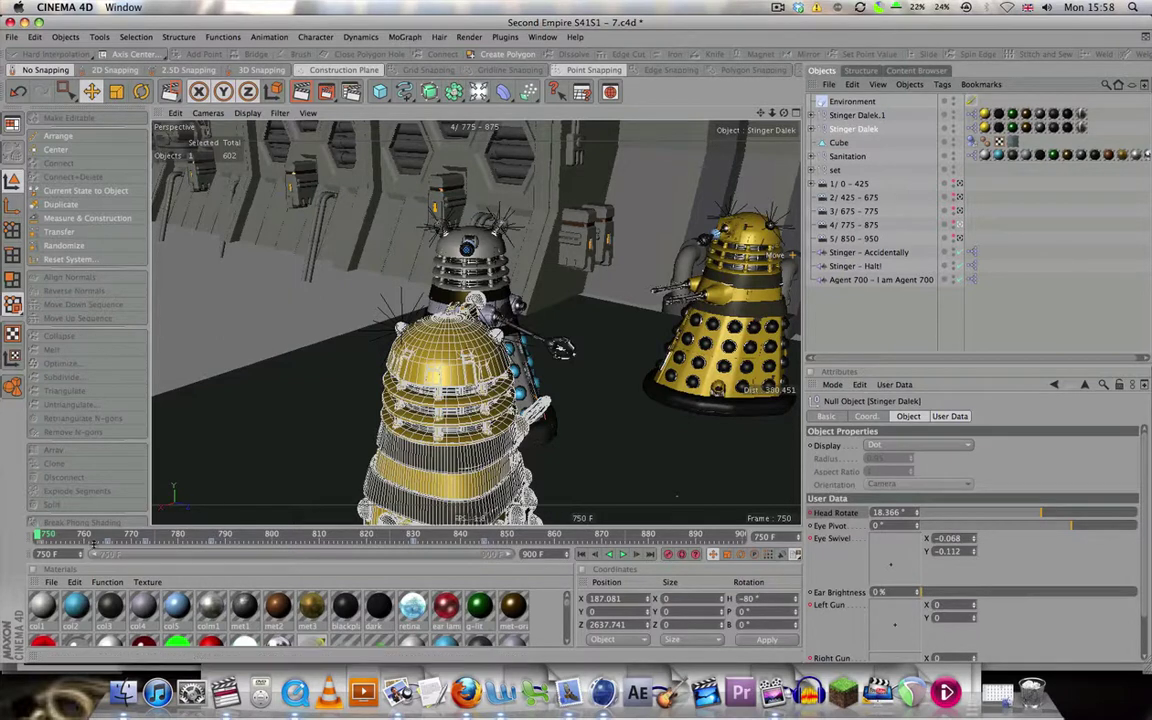
{"action": "left_click", "coordinate": [145, 537]}
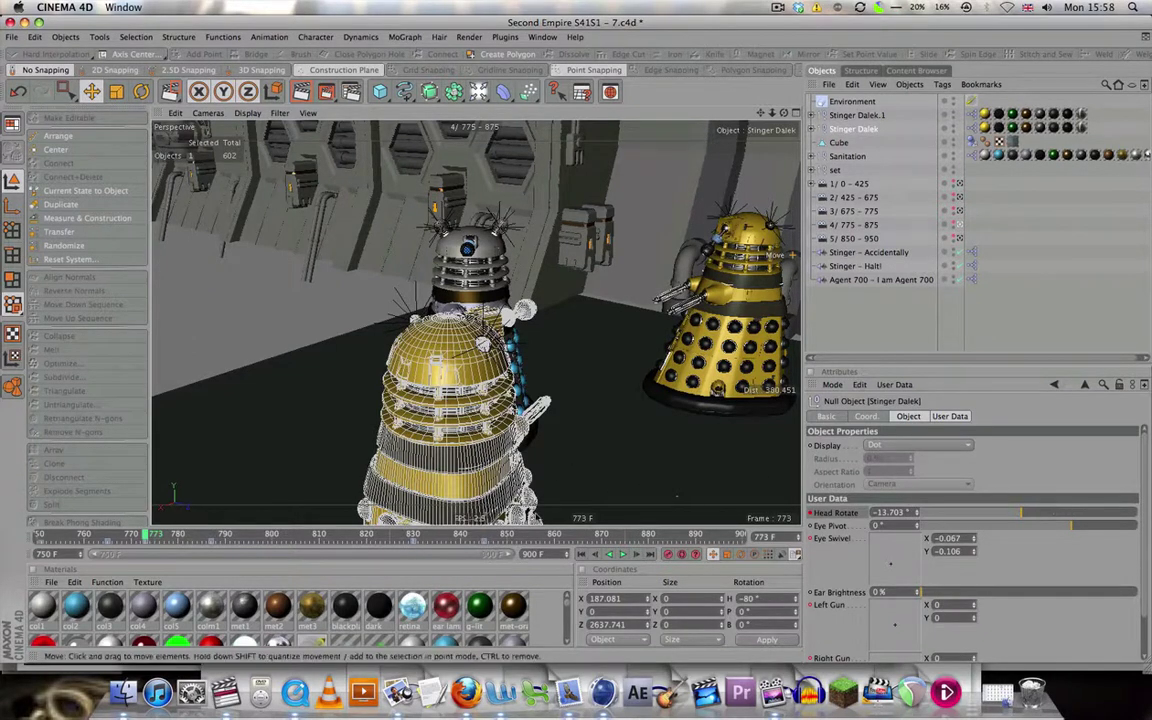
{"action": "left_click", "coordinate": [622, 555]}
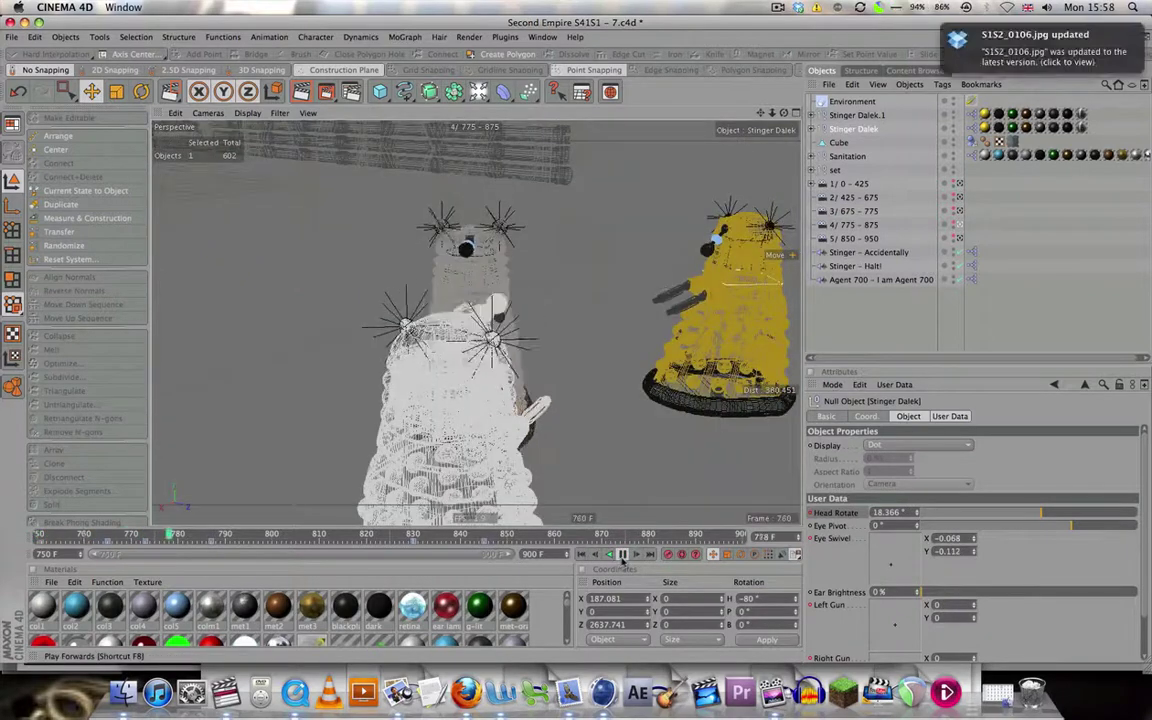
{"action": "left_click", "coordinate": [621, 558]}
{"action": "left_click", "coordinate": [146, 541]}
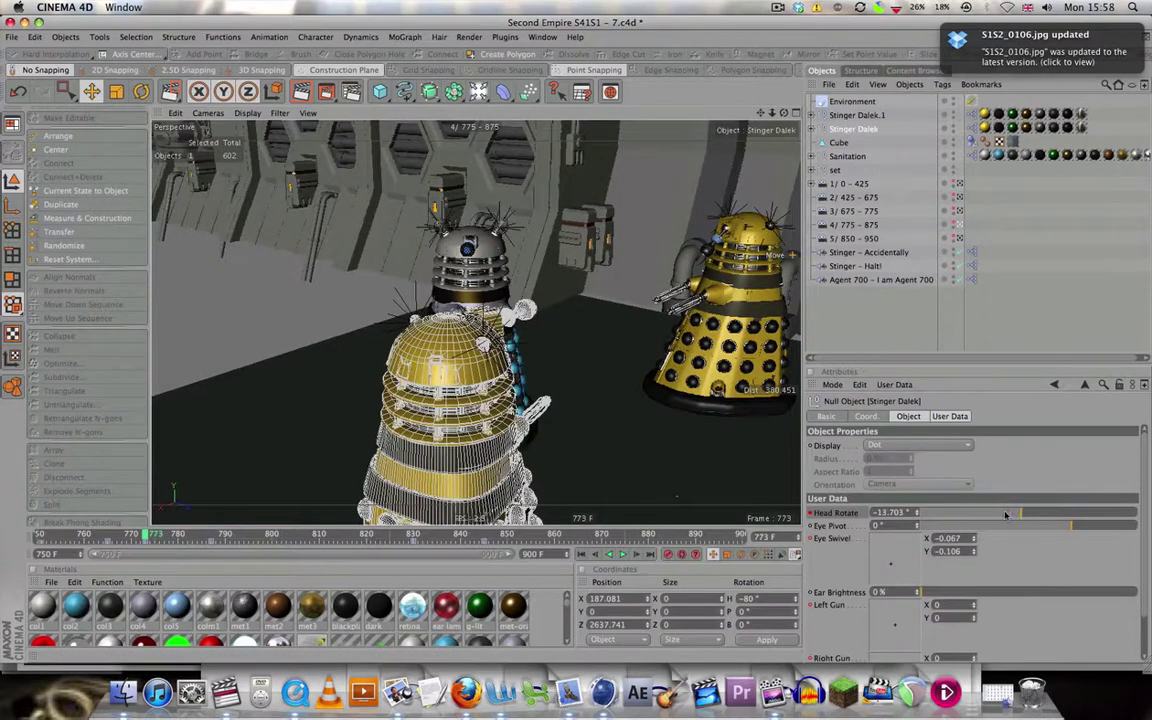
{"action": "left_click_drag", "start_coordinate": [1006, 515], "coordinate": [1051, 509]}
{"action": "left_click", "coordinate": [811, 512], "text": "ctrl"}
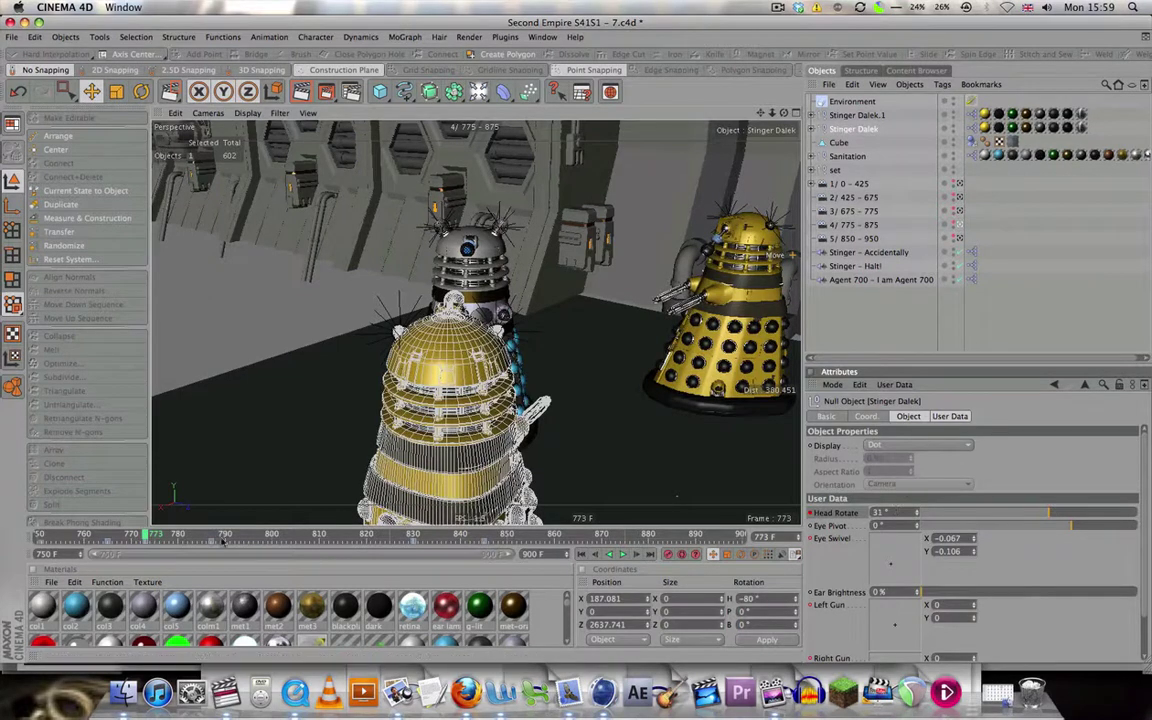
- Set Stinger Dalek's Head Rotate to 31° at frame 774
{"action": "mouse_move", "coordinate": [151, 535]}
{"action": "left_mouse_down"}
{"action": "mouse_move", "coordinate": [203, 535]}
{"action": "mouse_move", "coordinate": [152, 535]}
{"action": "left_mouse_up"}
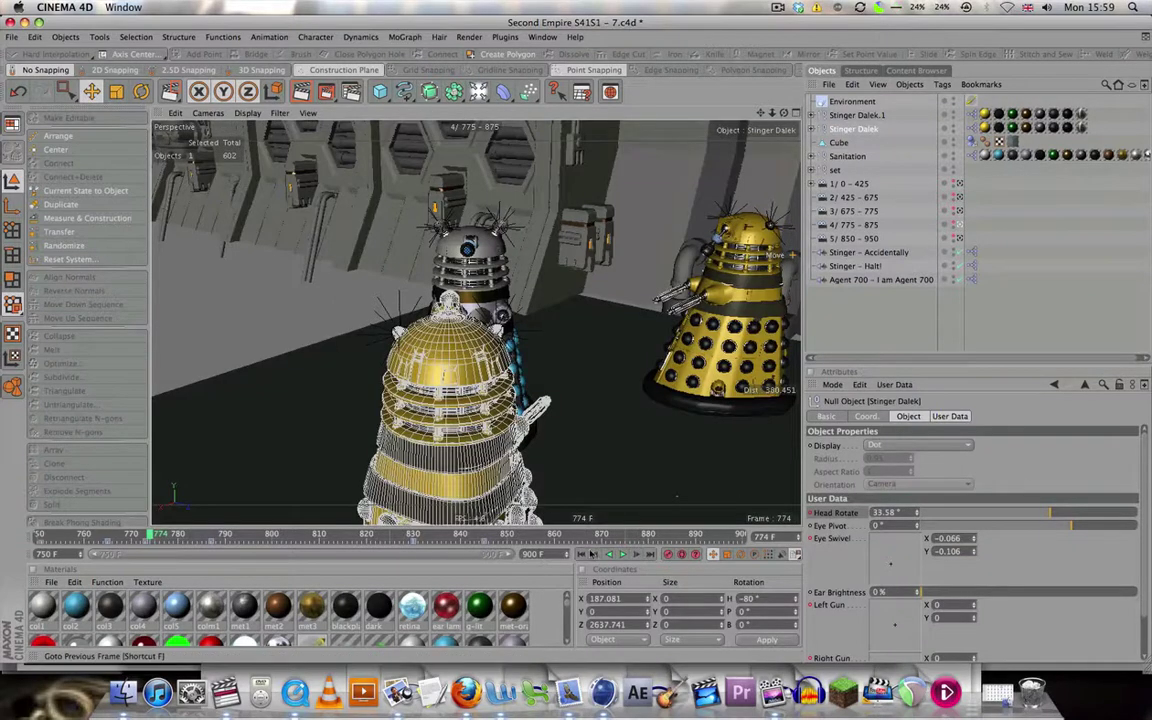
{"action": "left_click", "coordinate": [595, 554]}
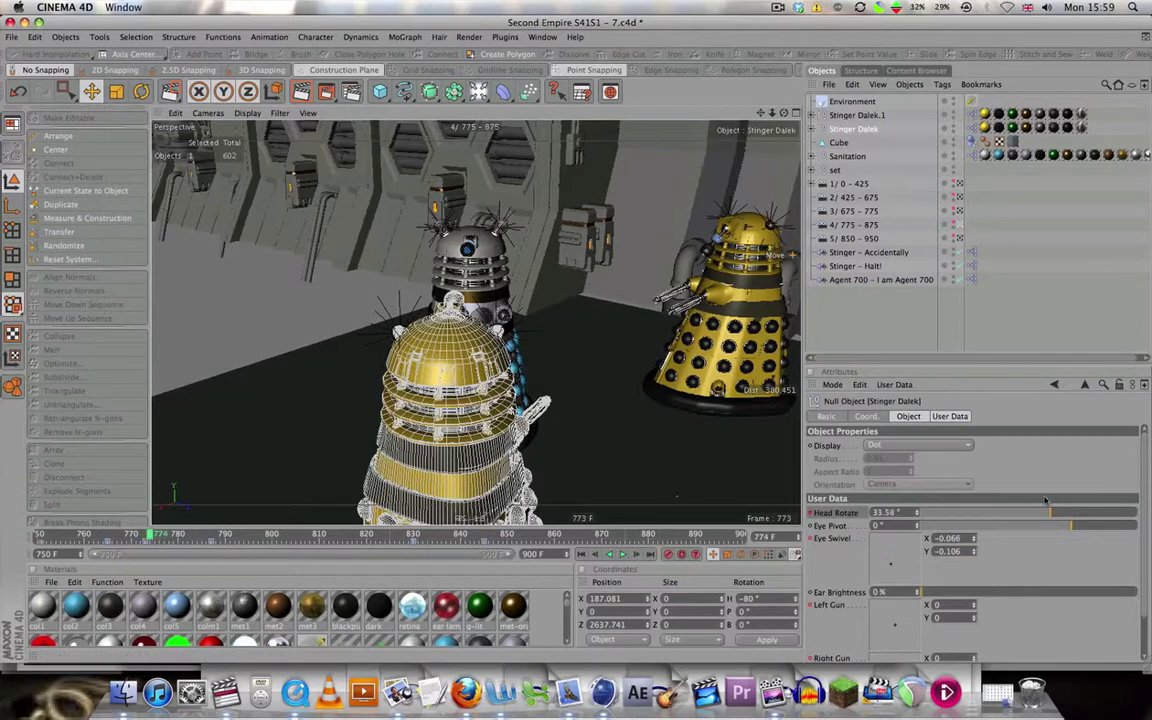
{"action": "left_click", "coordinate": [634, 554]}
{"action": "type", "text": "31"}
{"action": "key", "text": "Return"}
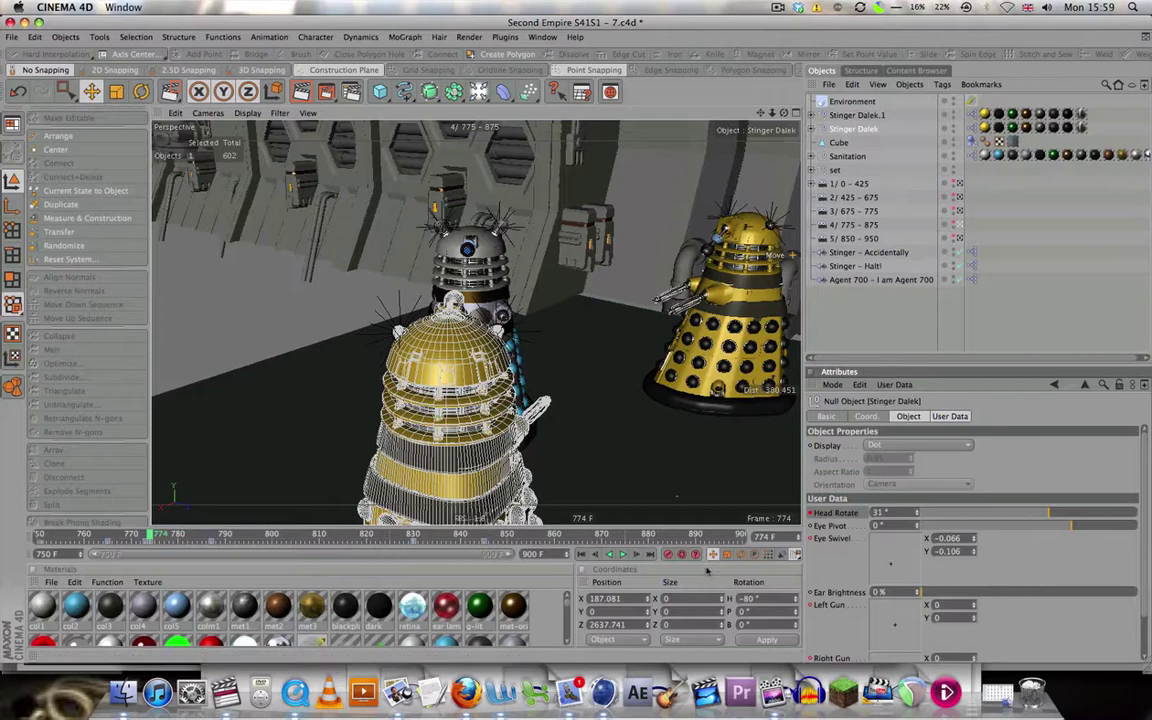
- Set Stinger Dalek's Head Rotate to 31° at frame 787 and scrub the surrounding frames to check the head movement
{"action": "left_click_drag", "start_coordinate": [149, 535], "coordinate": [216, 540]}
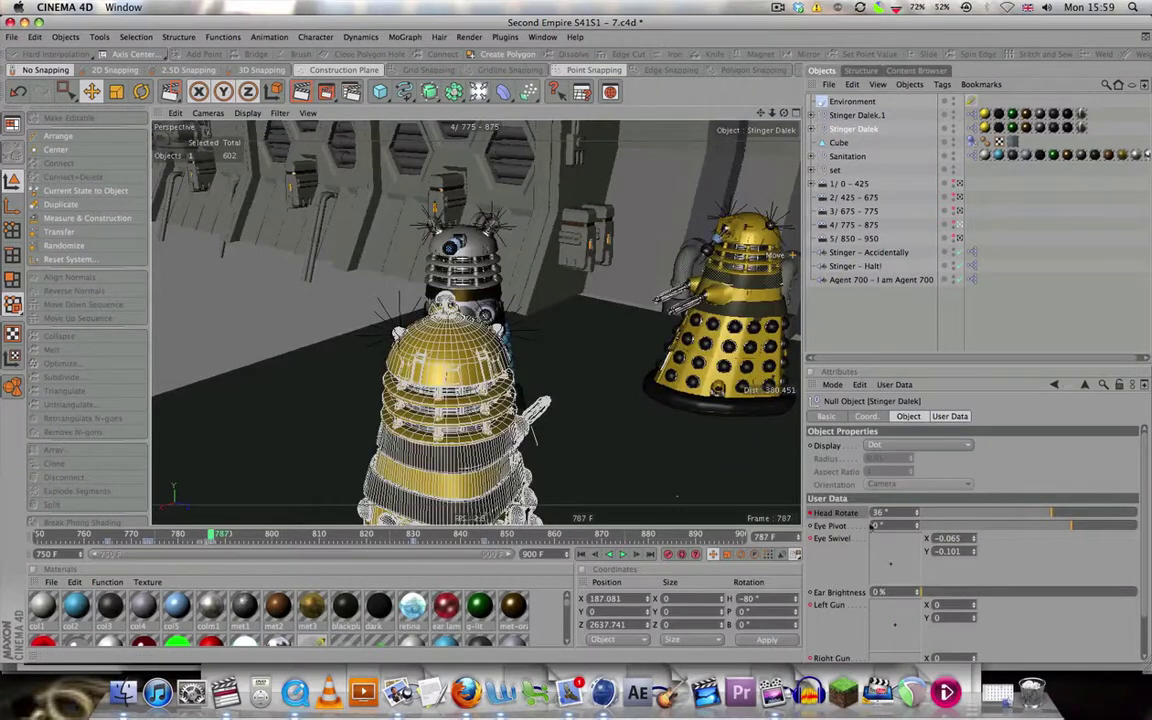
{"action": "left_click_drag", "start_coordinate": [894, 512], "coordinate": [788, 508]}
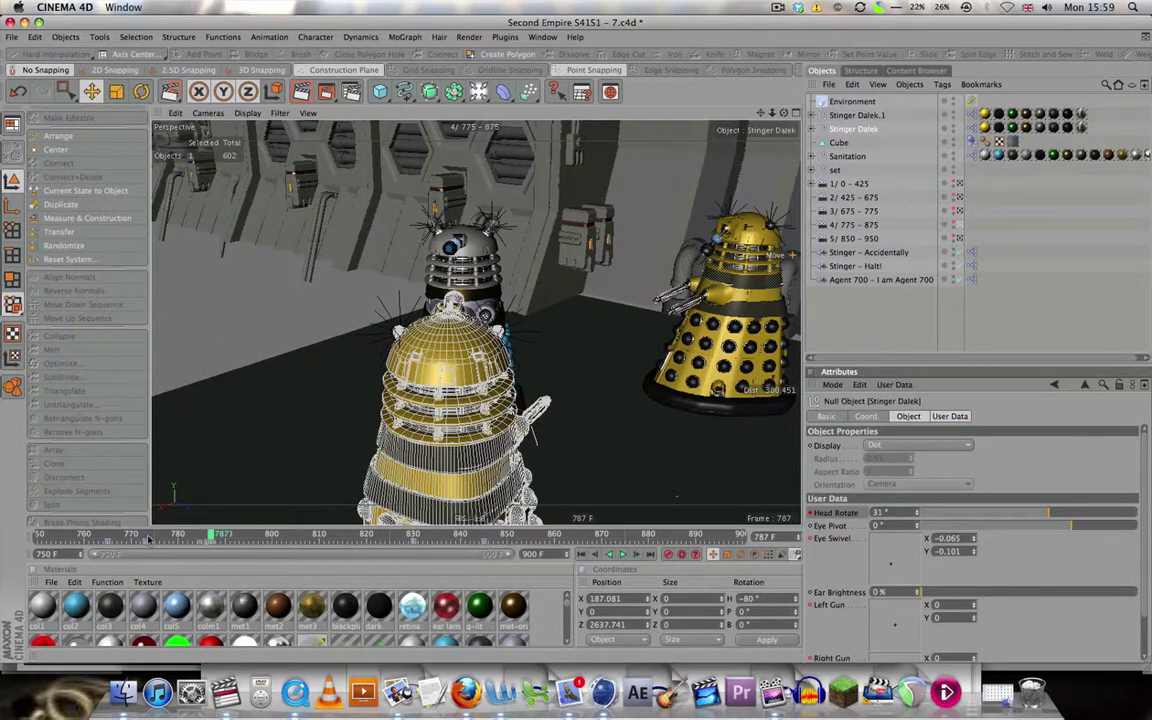
{"action": "left_click_drag", "start_coordinate": [137, 537], "coordinate": [262, 538]}
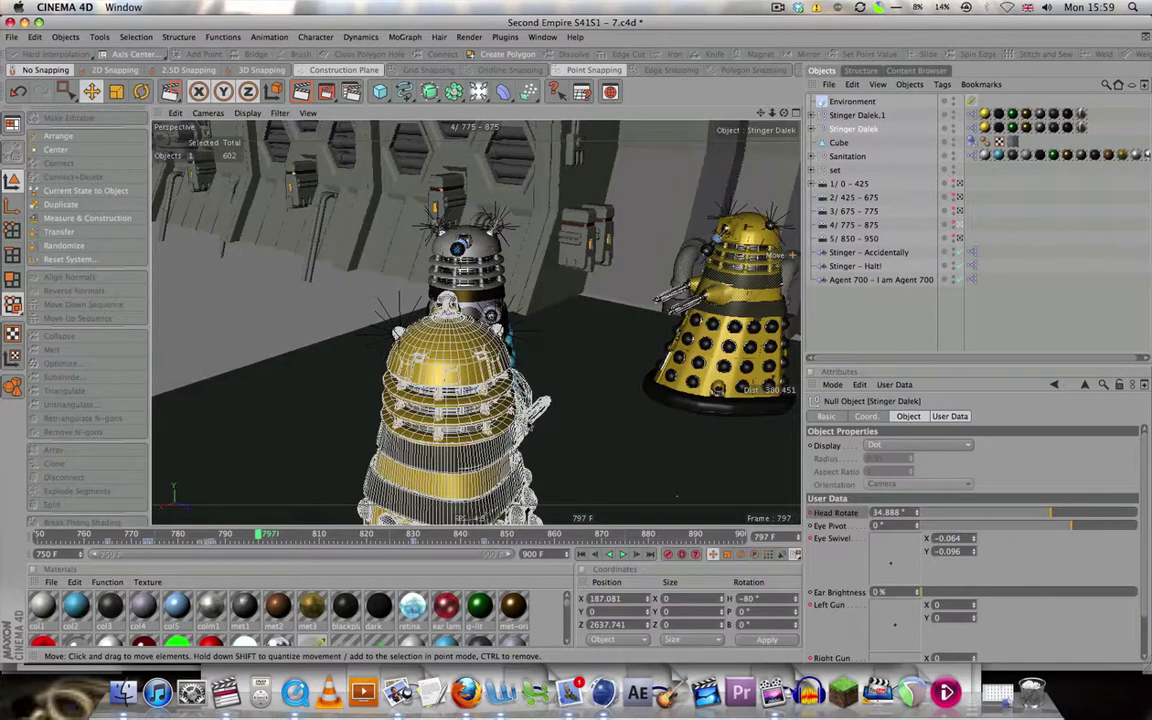
{"action": "left_click", "coordinate": [228, 538]}
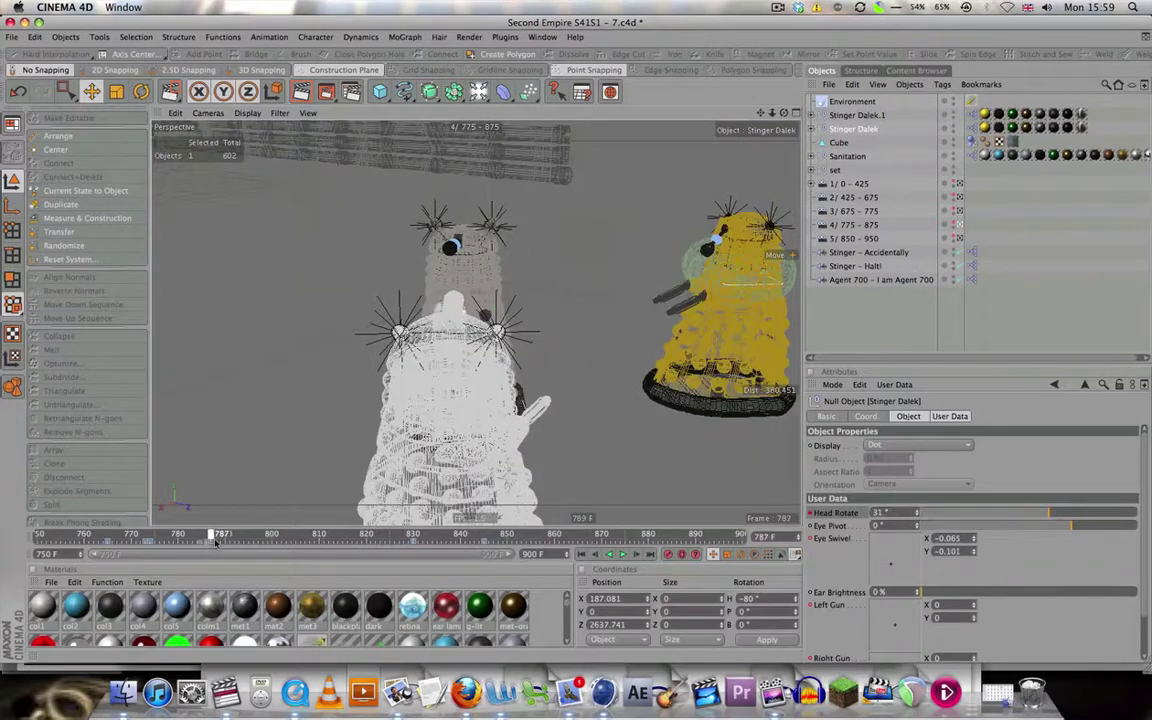
- Select Sanitation, keyframe its Gun at X 0, Y 0 on frame 750 and X 0.138, Y 0.042 on frame 780, and return to frame 750
{"action": "left_click", "coordinate": [846, 156]}
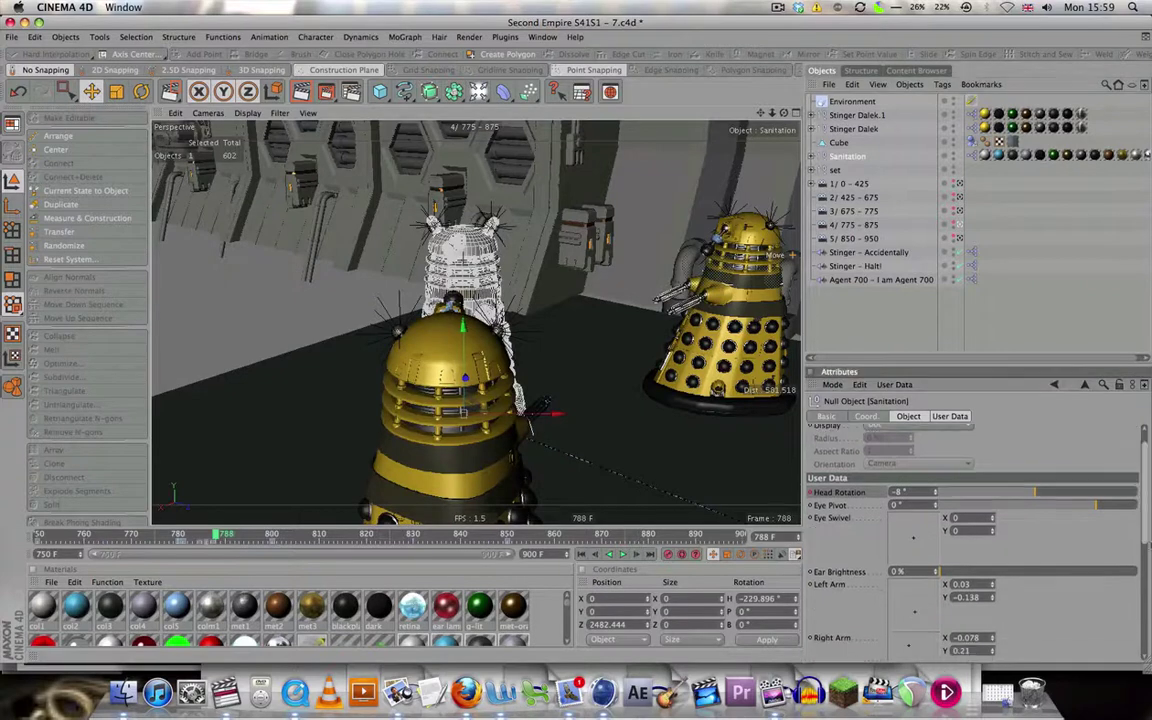
{"action": "scroll", "coordinate": [868, 600], "scroll_direction": "down", "scroll_amount": 8}
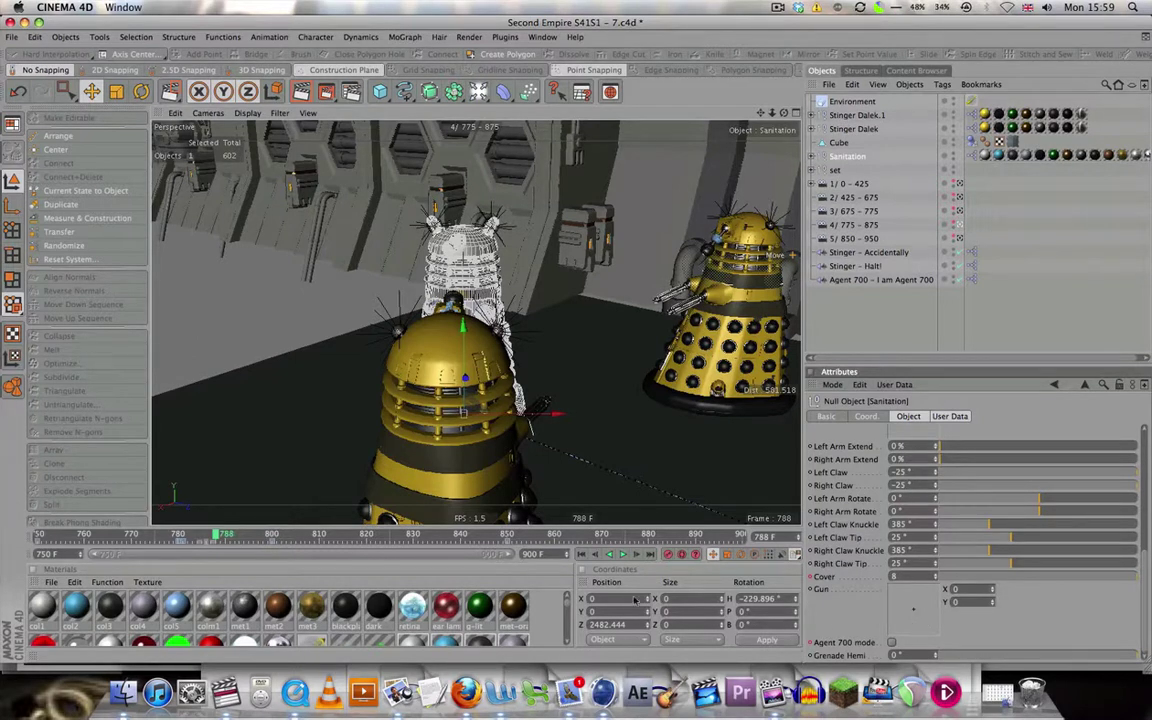
{"action": "left_click", "coordinate": [583, 556]}
{"action": "key", "text": "shift+f"}
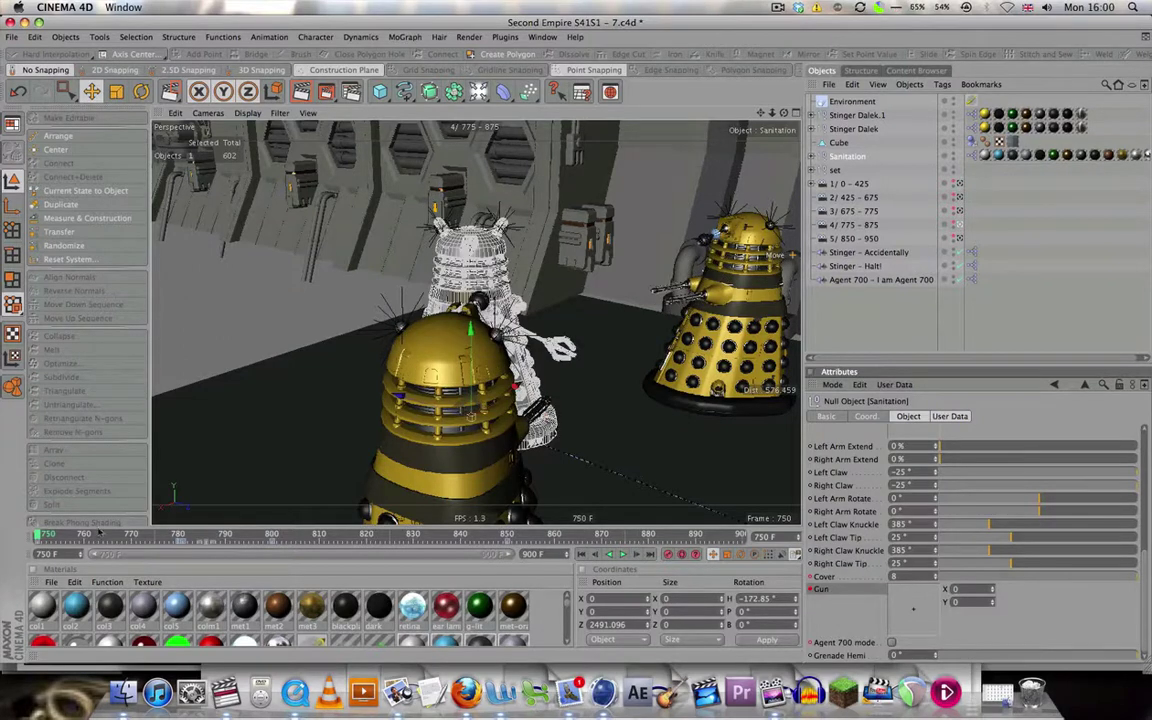
{"action": "left_click", "coordinate": [181, 536]}
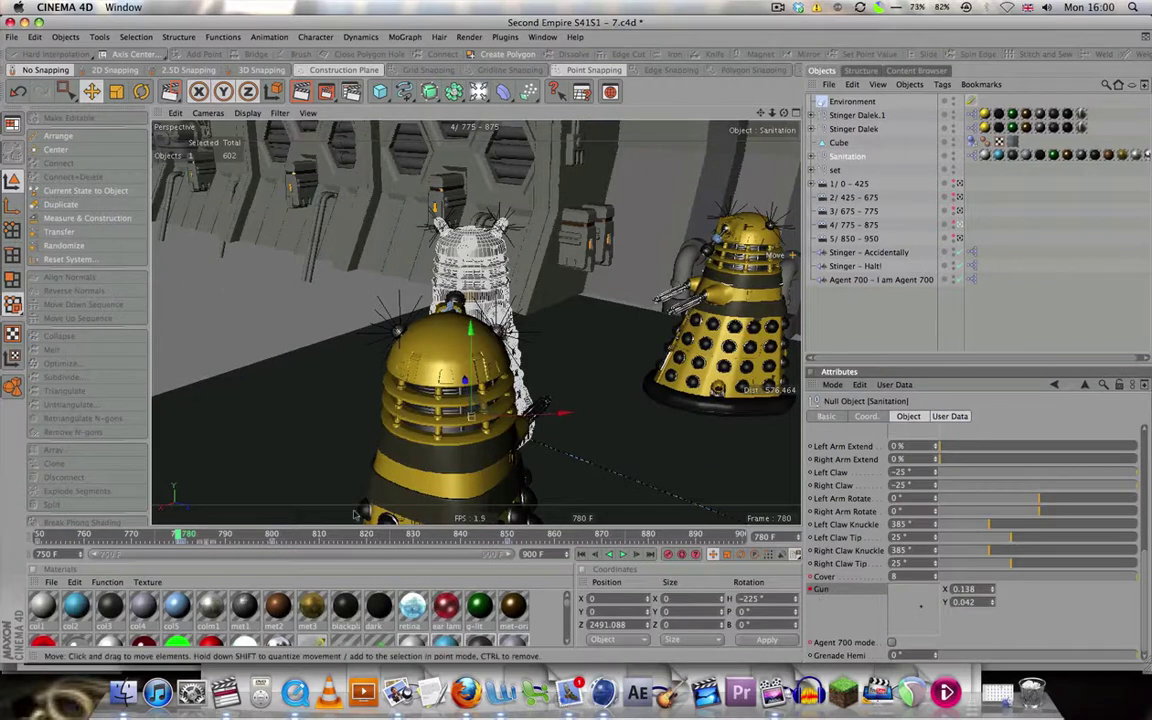
{"action": "left_click", "coordinate": [581, 554]}
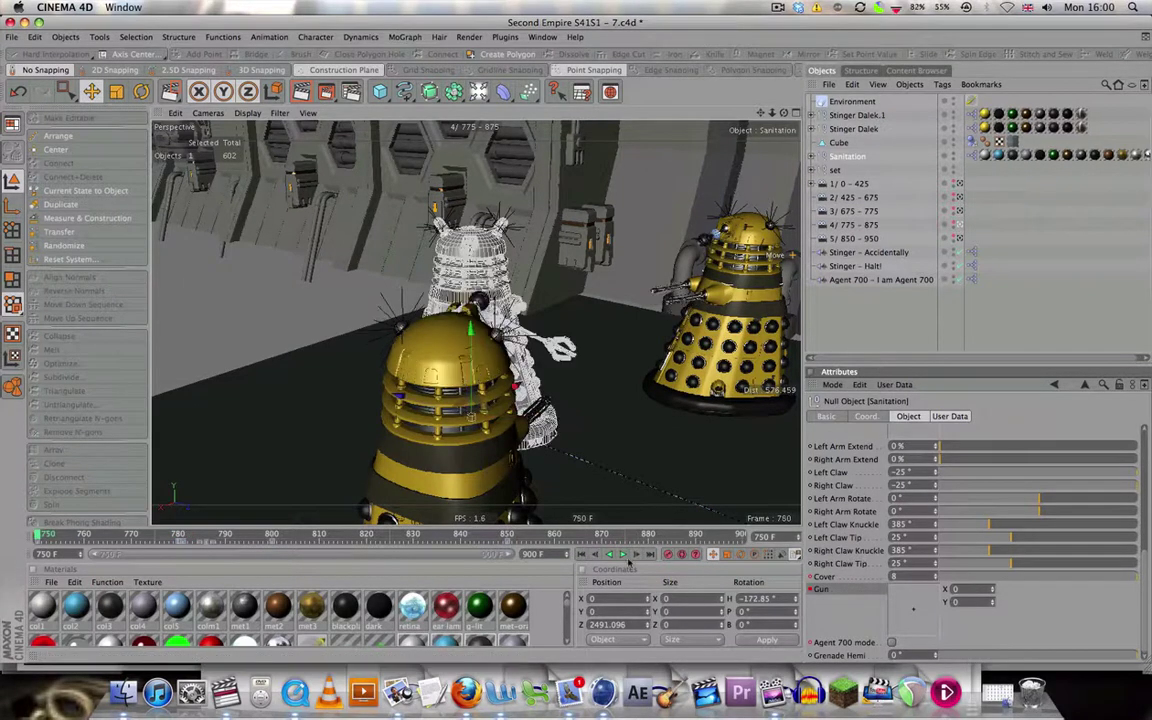
- Scrub from frame 750 to 783, then keyframe Sanitation's Gun at X -0.138, Y 0 on frame 780 and deselect it
{"action": "left_click", "coordinate": [1010, 290]}
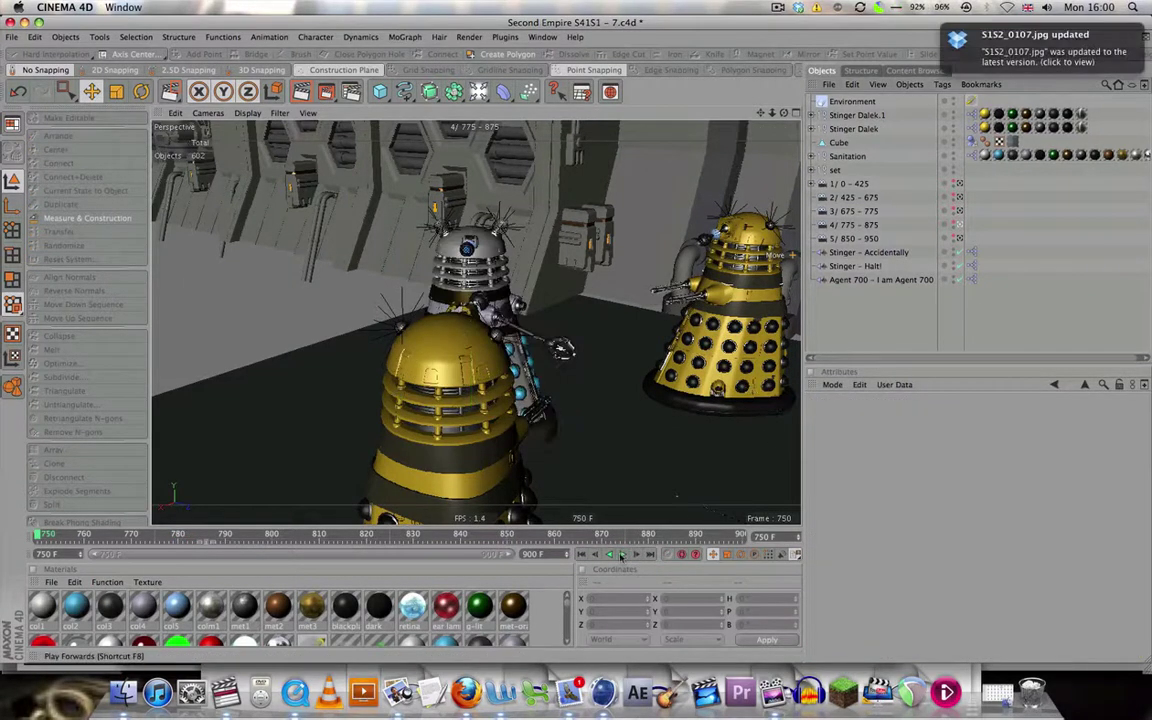
{"action": "mouse_move", "coordinate": [42, 539]}
{"action": "left_mouse_down"}
{"action": "mouse_move", "coordinate": [271, 546]}
{"action": "mouse_move", "coordinate": [184, 541]}
{"action": "mouse_move", "coordinate": [200, 541]}
{"action": "left_mouse_up"}
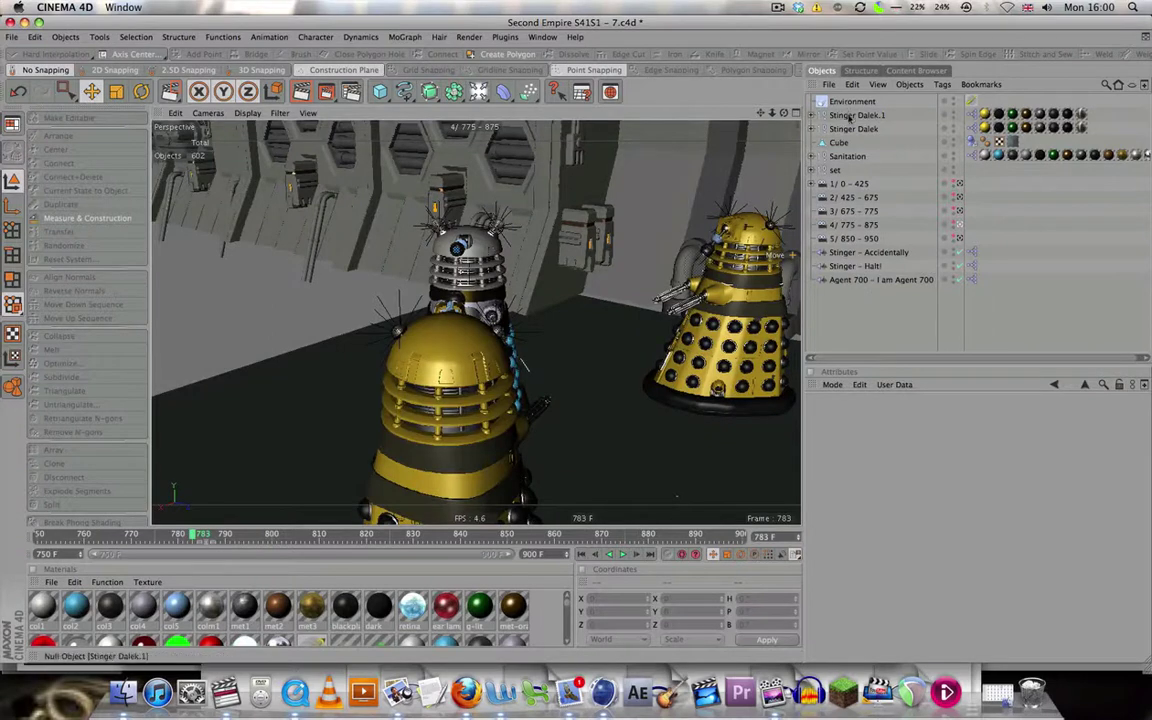
{"action": "left_click", "coordinate": [847, 156]}
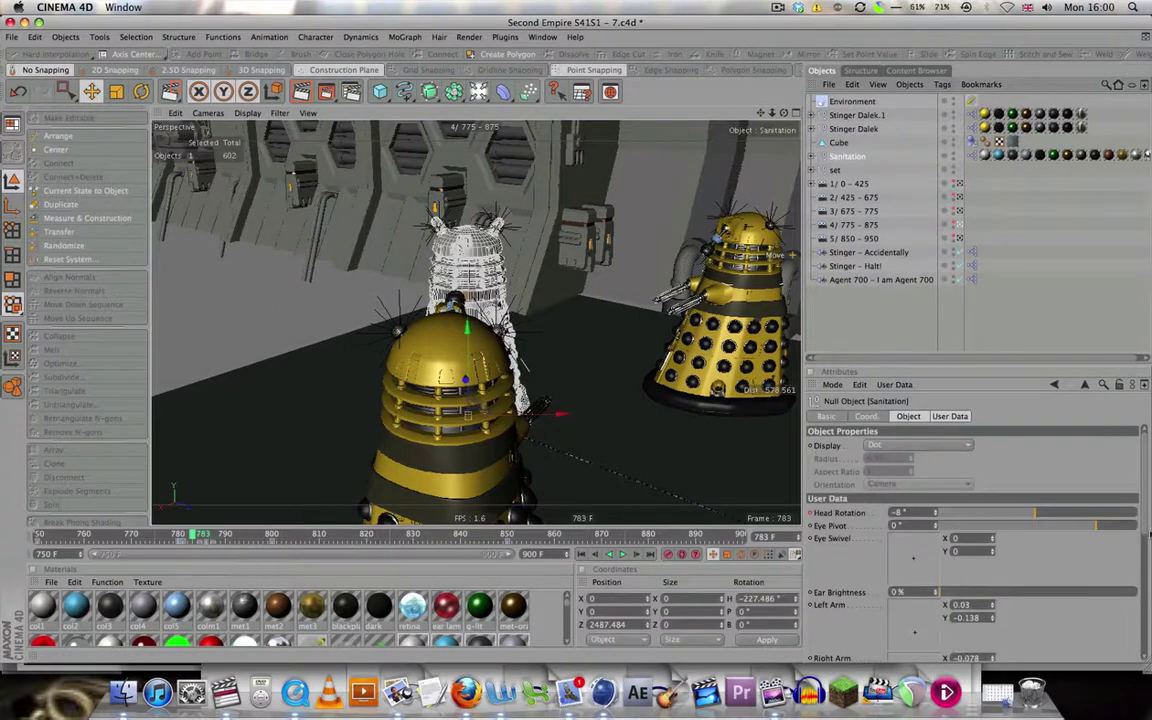
{"action": "scroll", "coordinate": [1000, 560], "scroll_direction": "down", "scroll_amount": 5}
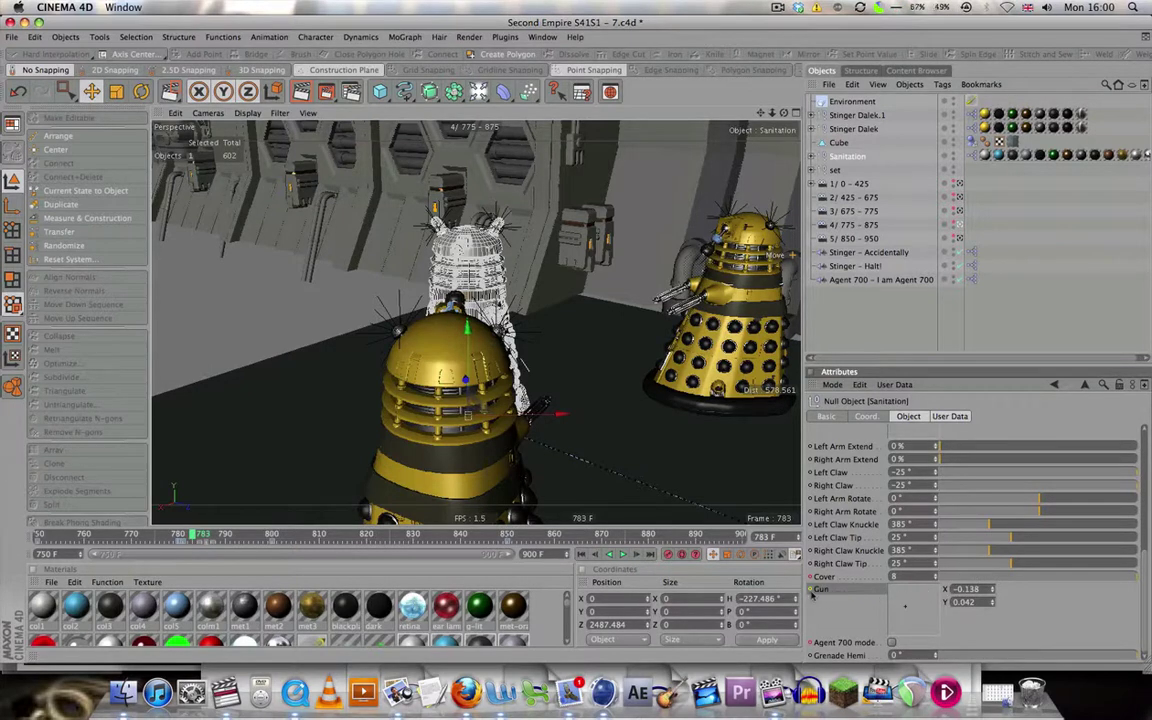
{"action": "left_click", "coordinate": [179, 537]}
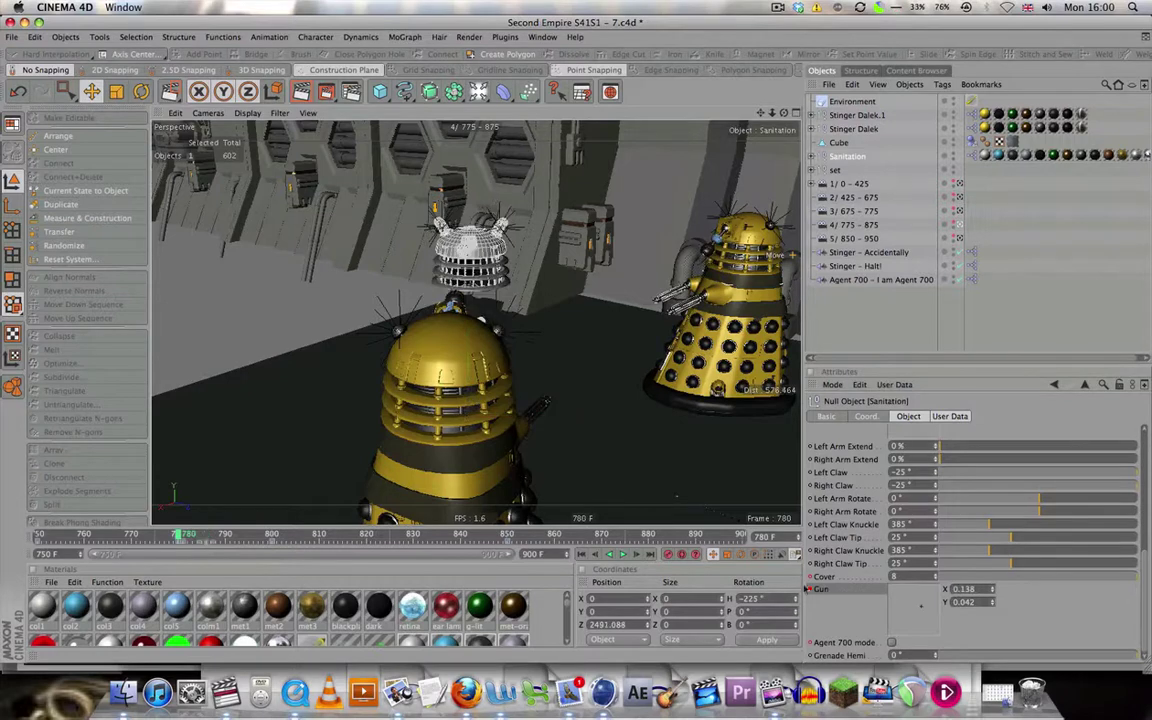
{"action": "left_click", "coordinate": [953, 589]}
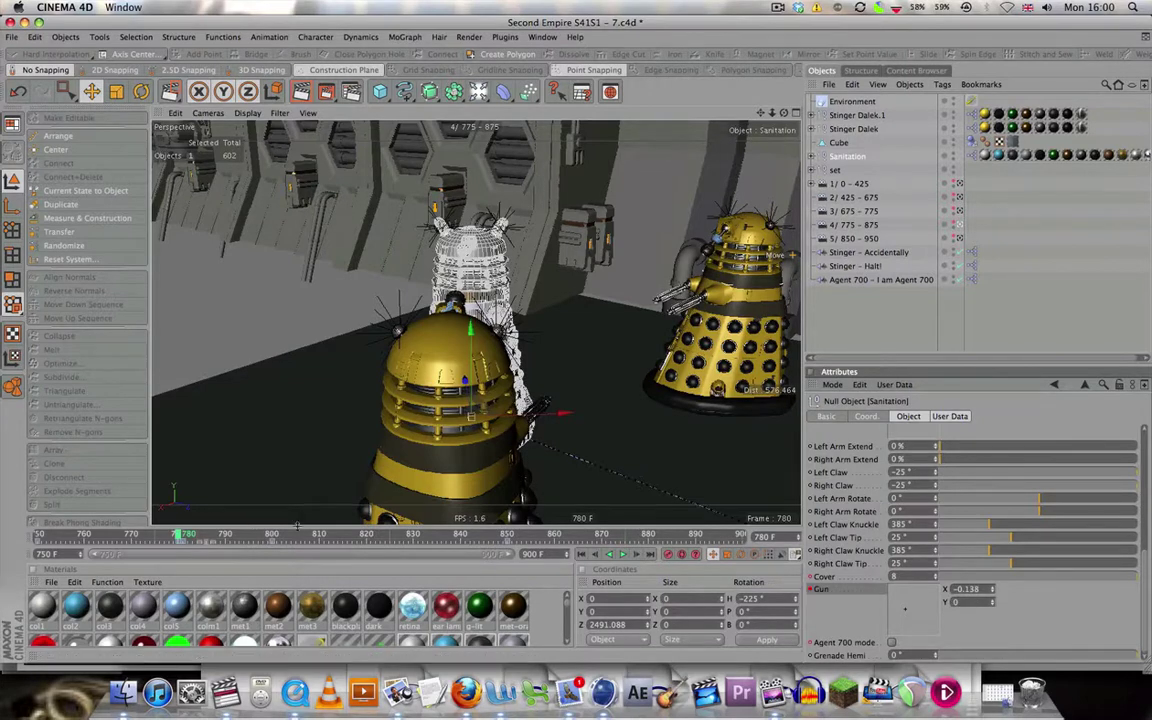
{"action": "left_click", "coordinate": [1092, 296]}
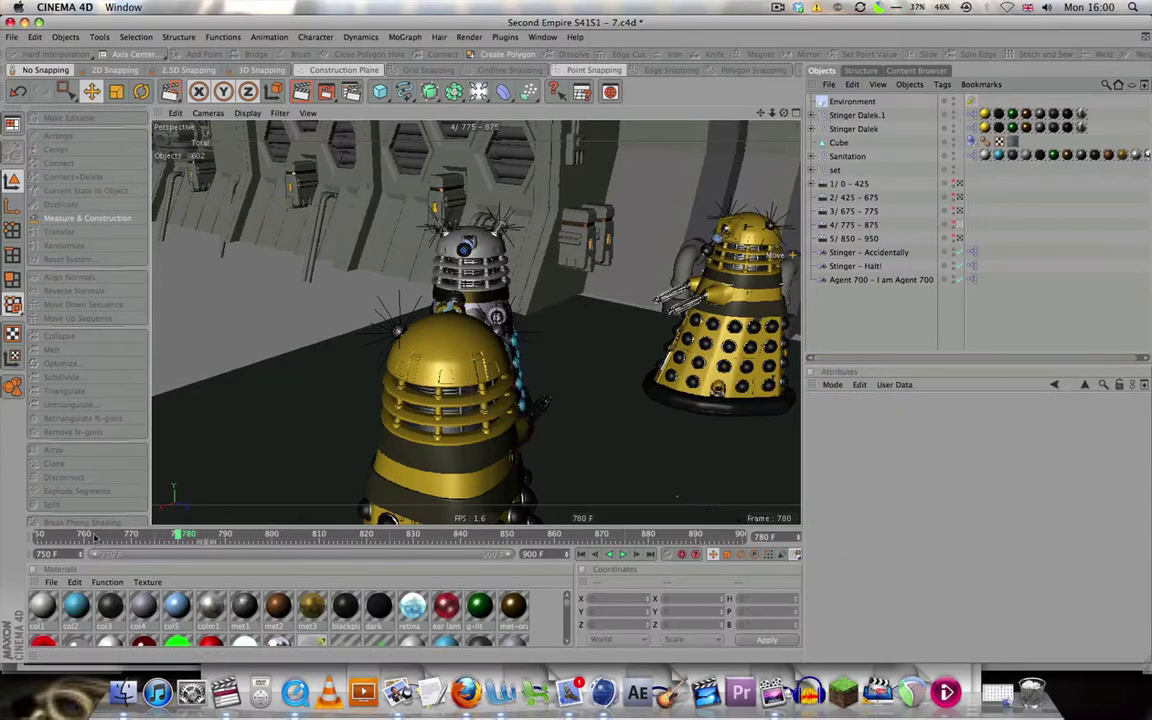
- Preview the animation from frame 750, then select Stinger Dalek and set its Head Rotate to 31° at frame 765
{"action": "left_click_drag", "start_coordinate": [112, 537], "coordinate": [37, 555]}
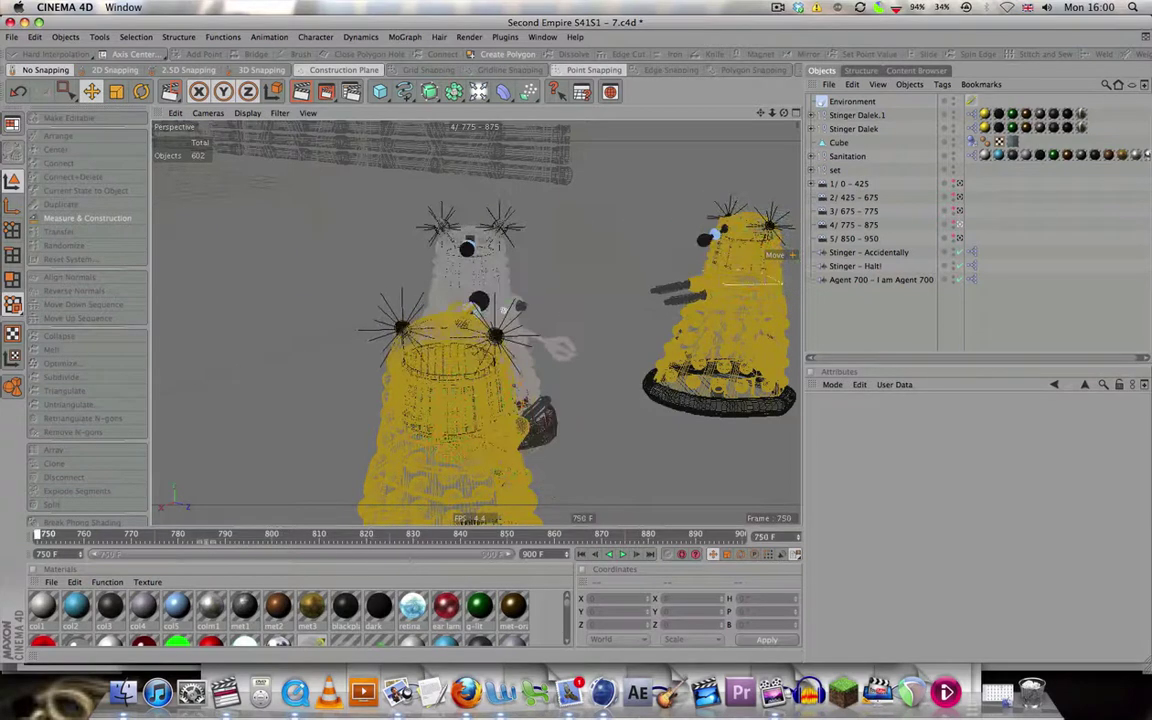
{"action": "left_click", "coordinate": [622, 553]}
{"action": "left_click", "coordinate": [622, 553]}
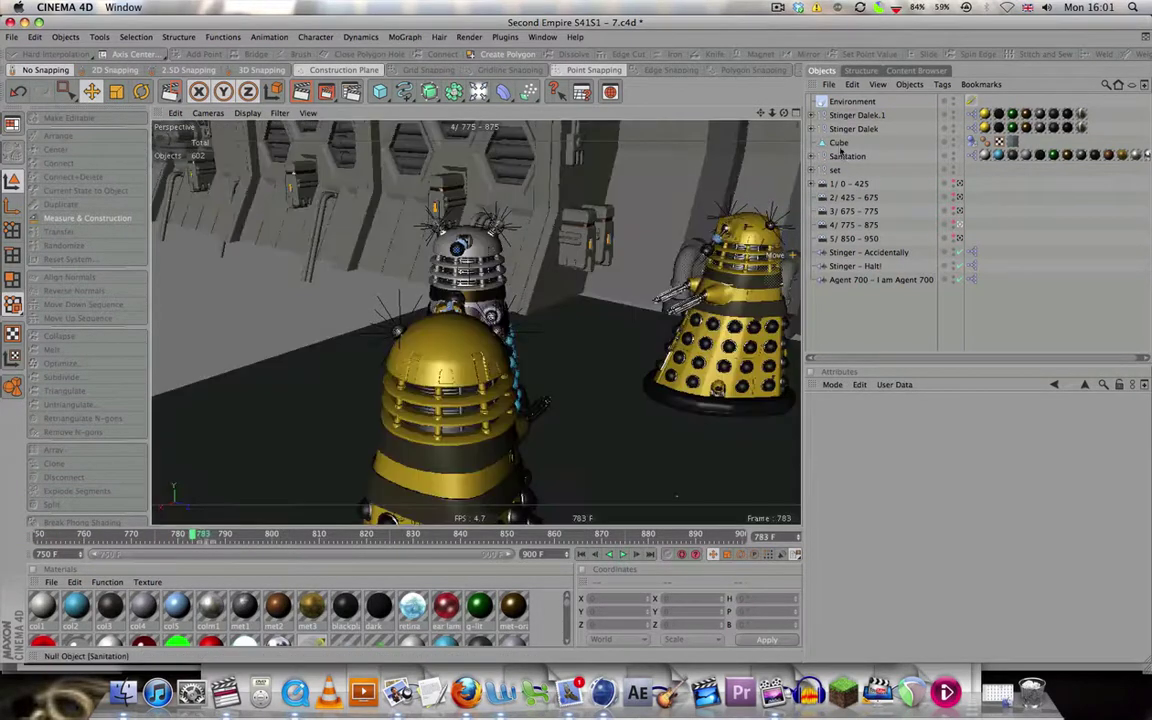
{"action": "left_click", "coordinate": [853, 129]}
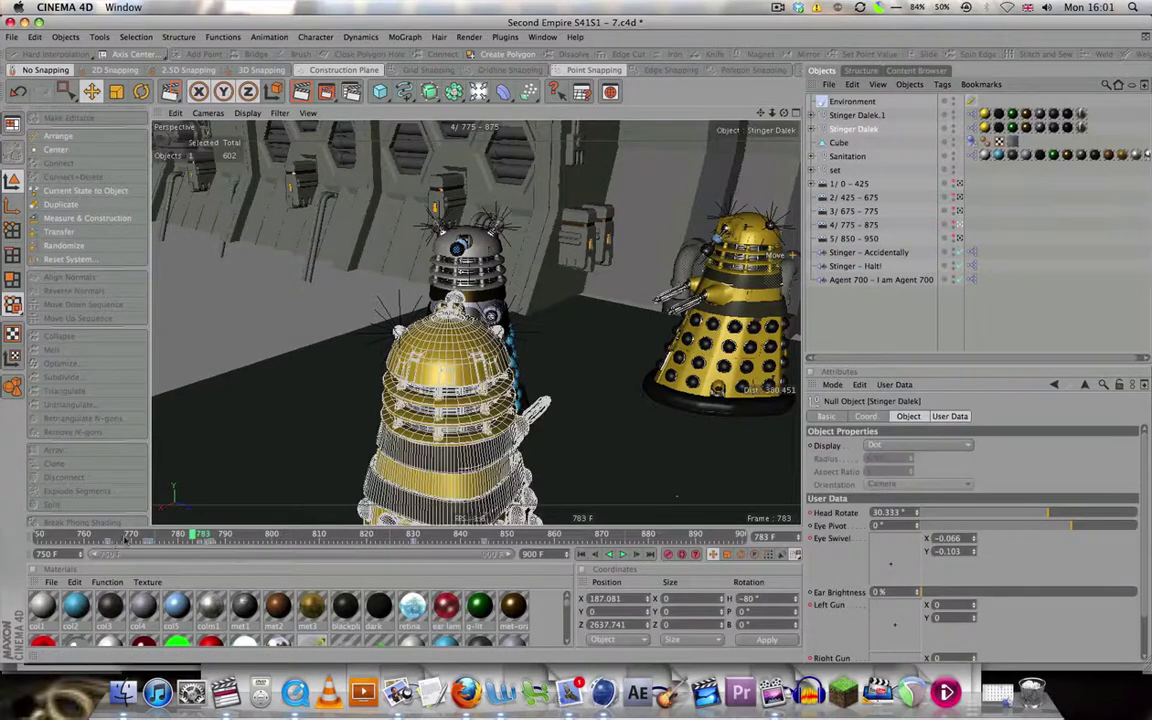
{"action": "left_click", "coordinate": [87, 535]}
{"action": "left_click_drag", "start_coordinate": [92, 535], "coordinate": [115, 536]}
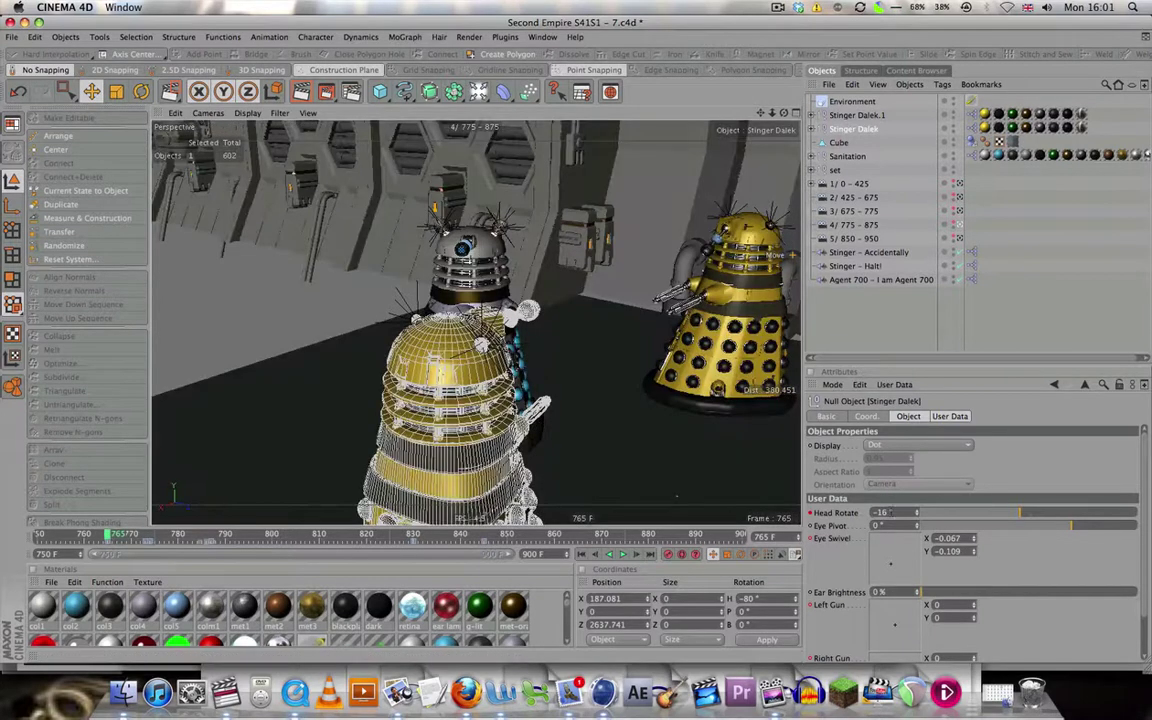
{"action": "type", "text": "31"}
{"action": "key", "text": "Return"}
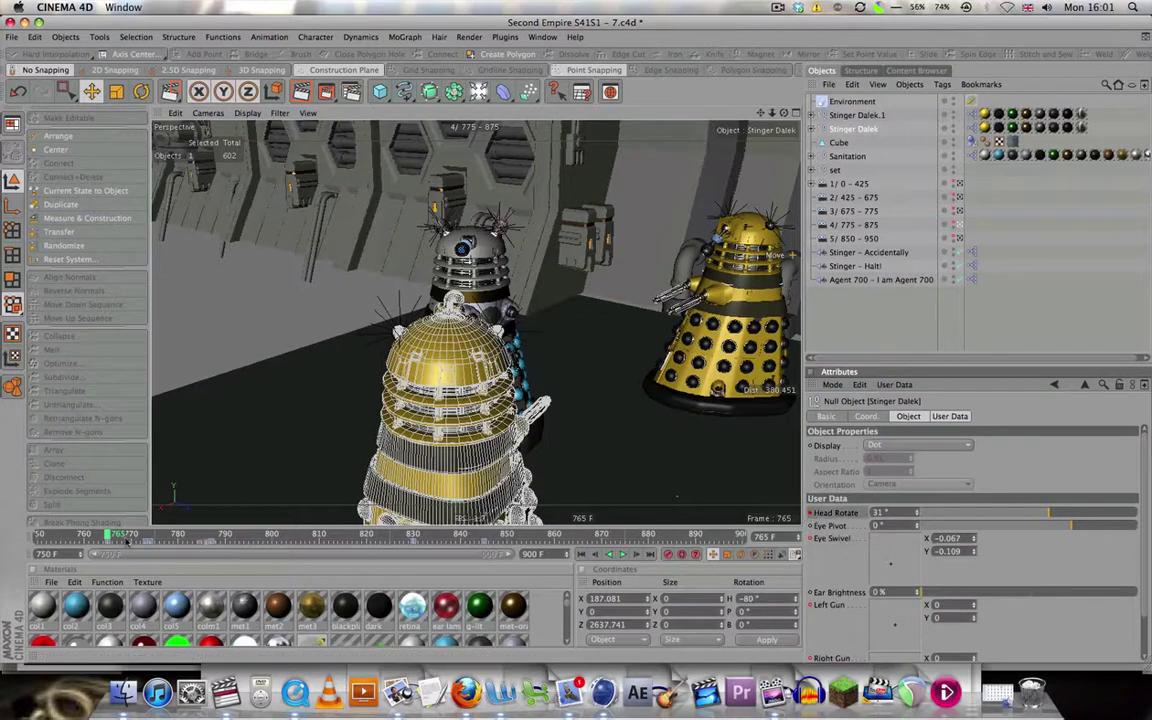
- Shift Stinger Dalek's keys around frames 830 and 845 earlier, placing the second at frame 799, and check the movement up to frame 803
{"action": "left_click_drag", "start_coordinate": [112, 536], "coordinate": [418, 541]}
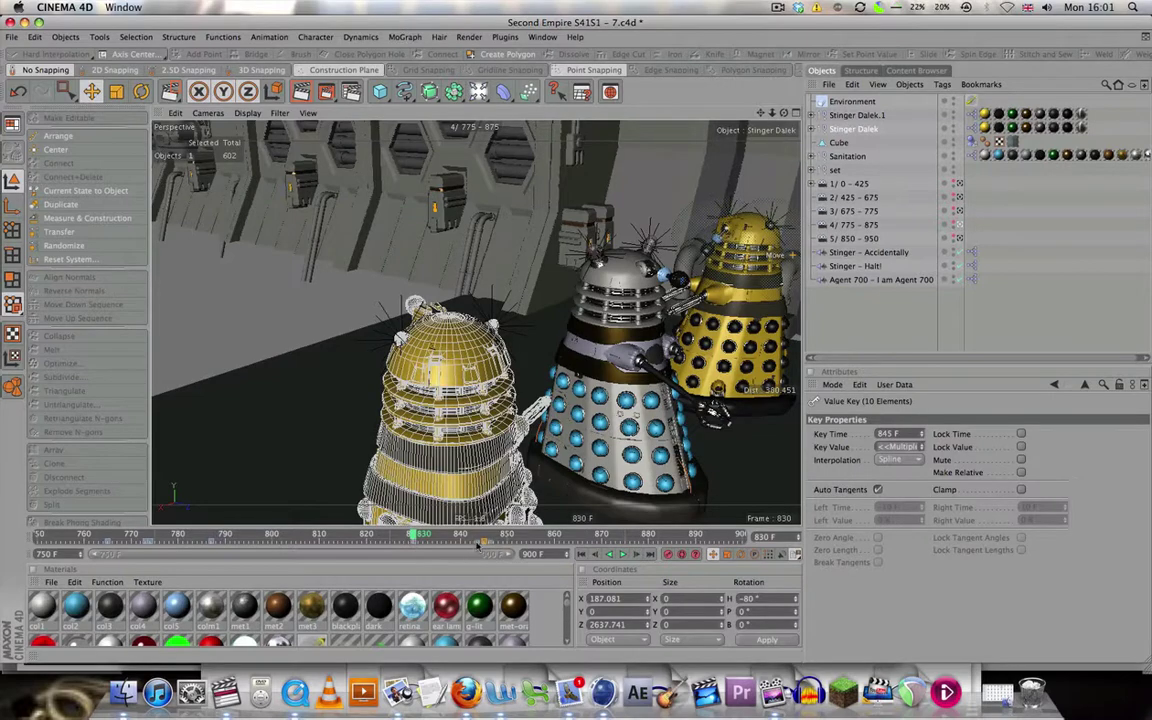
{"action": "left_click_drag", "start_coordinate": [440, 547], "coordinate": [188, 533]}
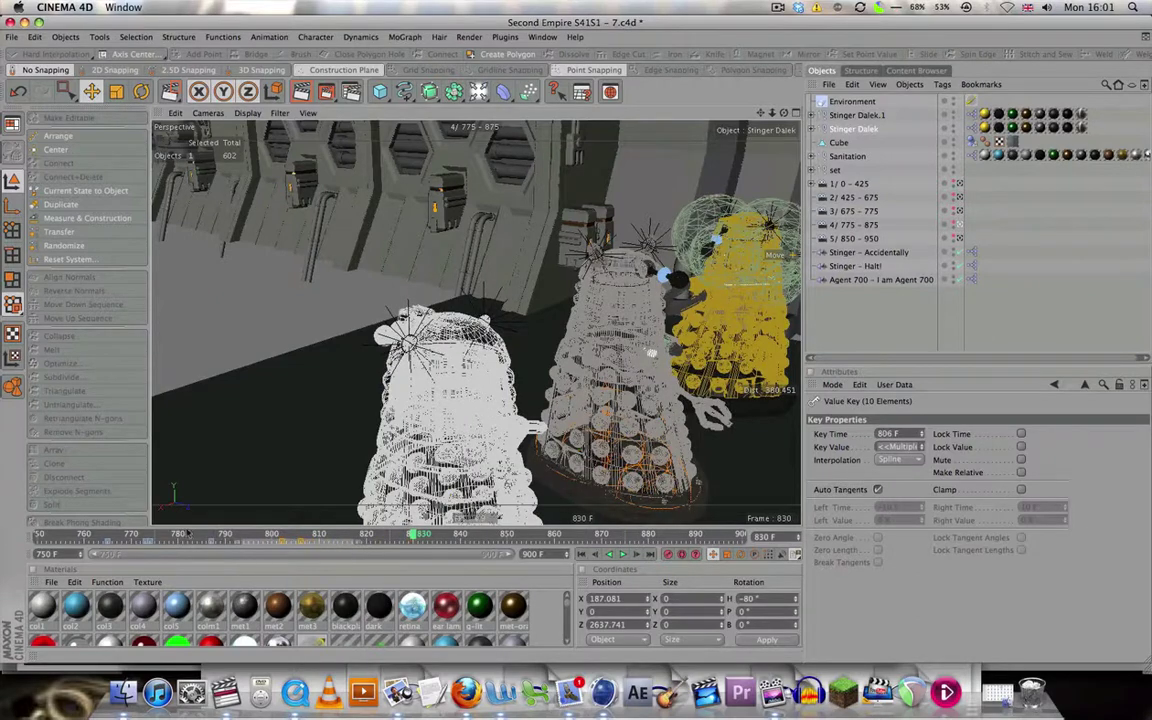
{"action": "mouse_move", "coordinate": [40, 537]}
{"action": "left_mouse_down"}
{"action": "mouse_move", "coordinate": [214, 548]}
{"action": "mouse_move", "coordinate": [411, 535]}
{"action": "mouse_move", "coordinate": [188, 540]}
{"action": "mouse_move", "coordinate": [296, 538]}
{"action": "left_mouse_up"}
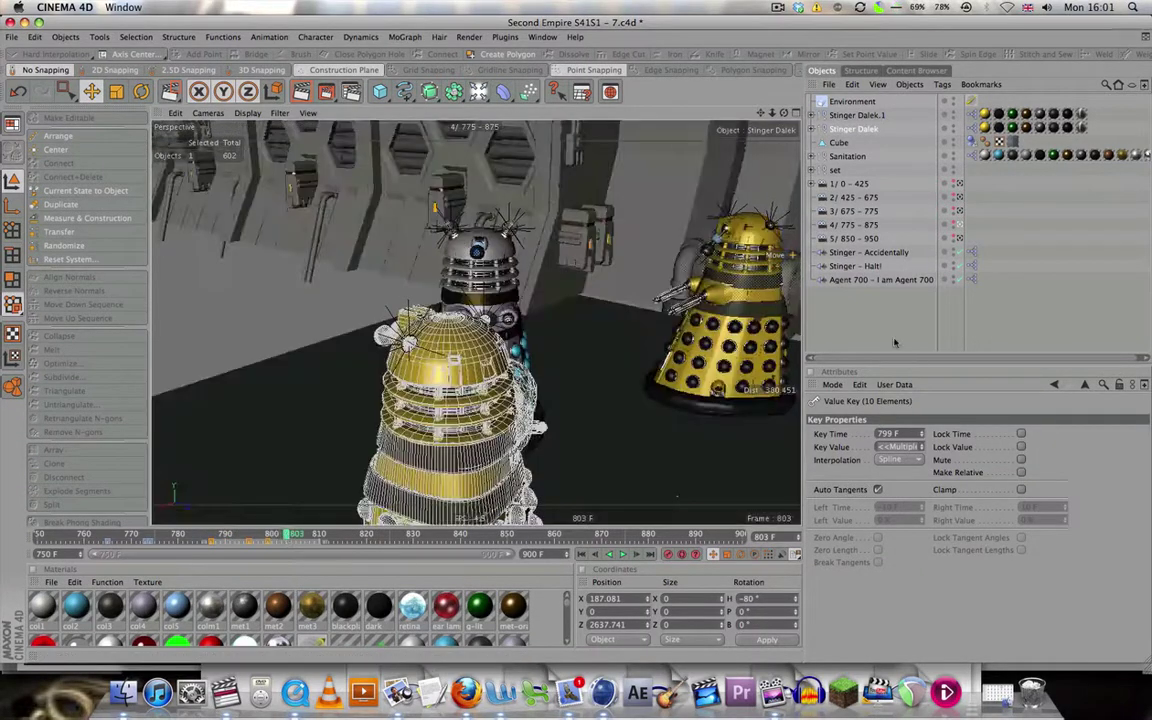
{"action": "left_click", "coordinate": [895, 343]}
- Set the render output's frame range from 775 to 875
{"action": "left_click", "coordinate": [351, 92]}
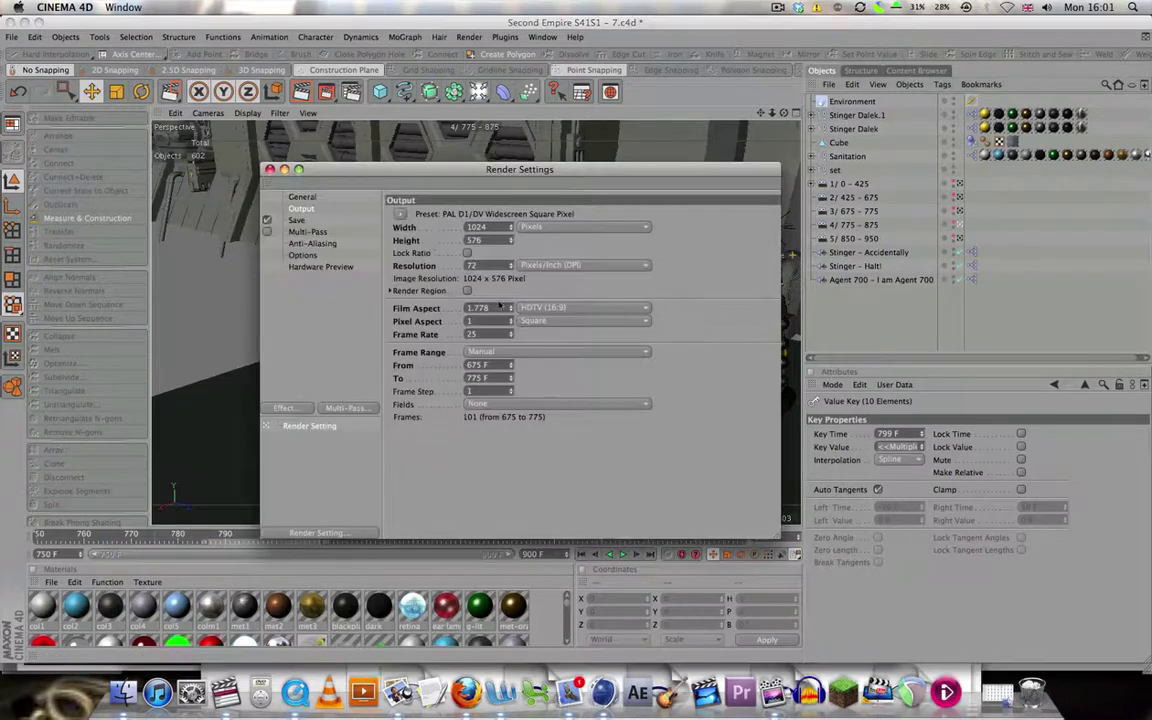
{"action": "left_click", "coordinate": [482, 365]}
{"action": "type", "text": "775"}
{"action": "key", "text": "Return"}
{"action": "type", "text": "875"}
{"action": "key", "text": "Return"}
- Rename the render's output movie to S41S4.mov in the Episode 8 folder and save the project
{"action": "left_click", "coordinate": [297, 220]}
{"action": "left_click_drag", "start_coordinate": [714, 237], "coordinate": [749, 245]}
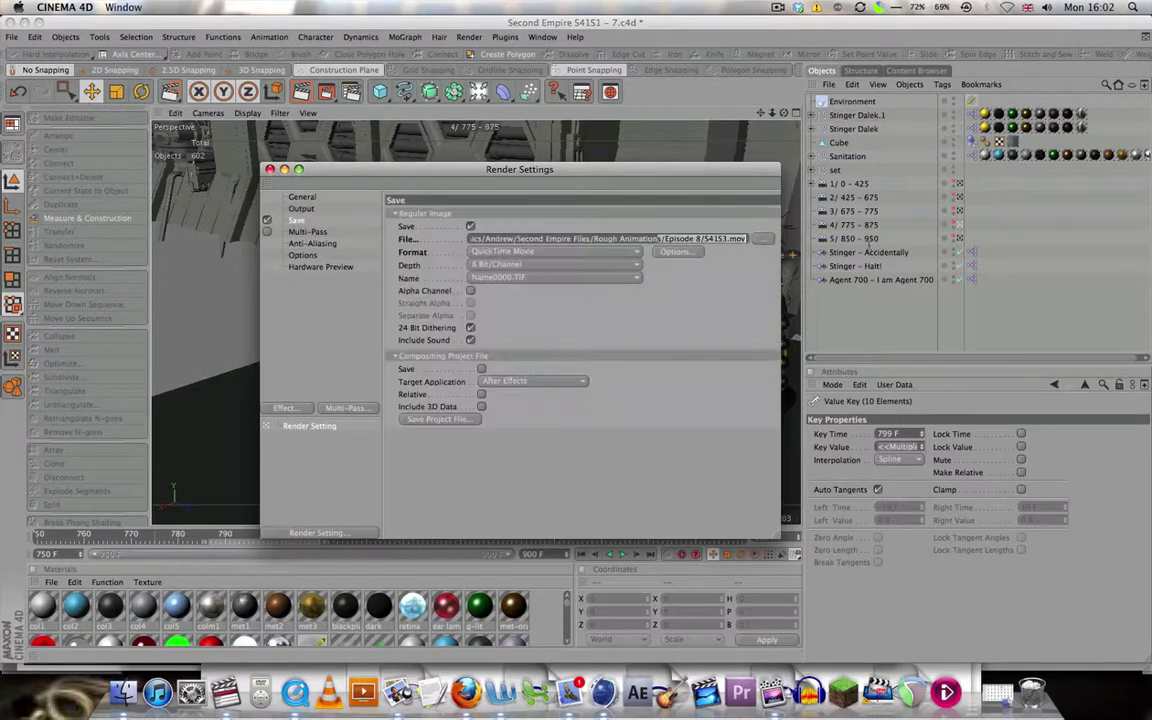
{"action": "left_click", "coordinate": [721, 239]}
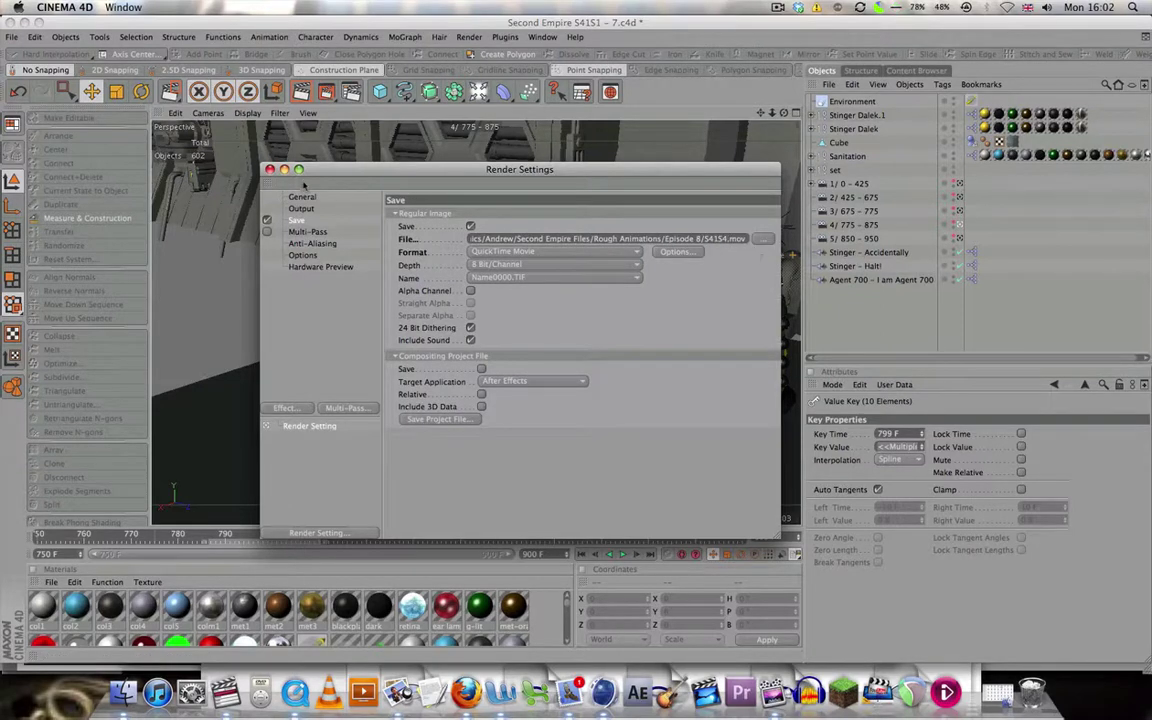
{"action": "left_click", "coordinate": [270, 169]}
{"action": "left_click", "coordinate": [12, 37]}
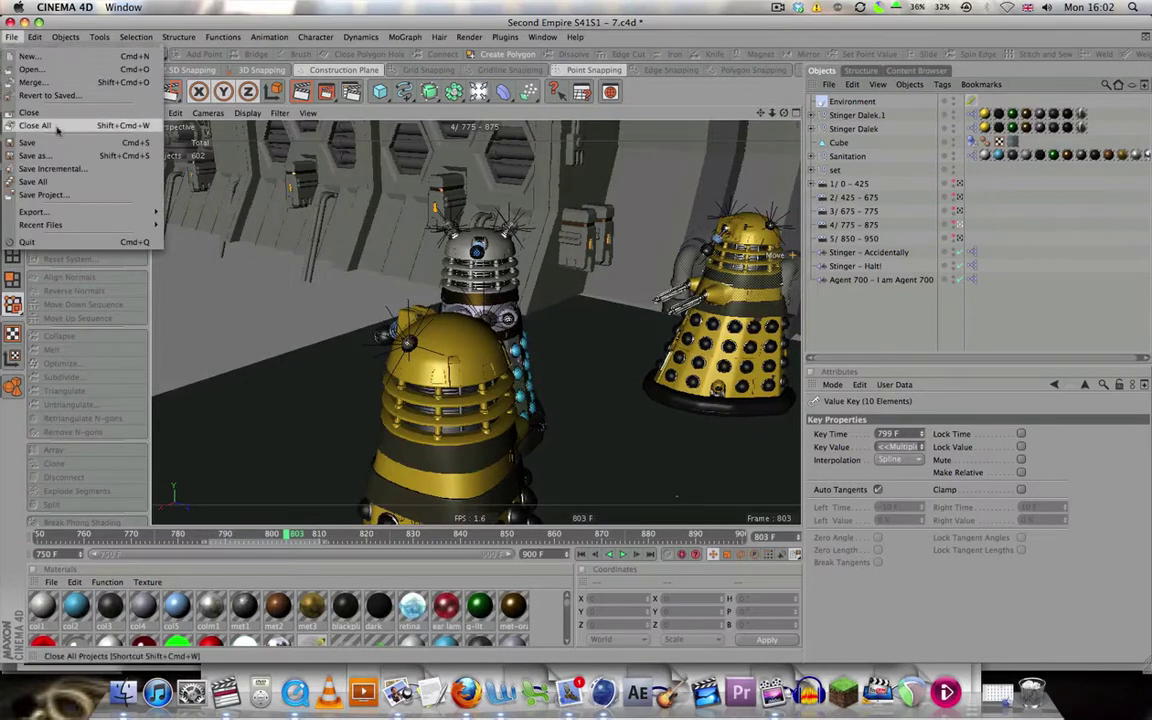
{"action": "left_click", "coordinate": [62, 144]}
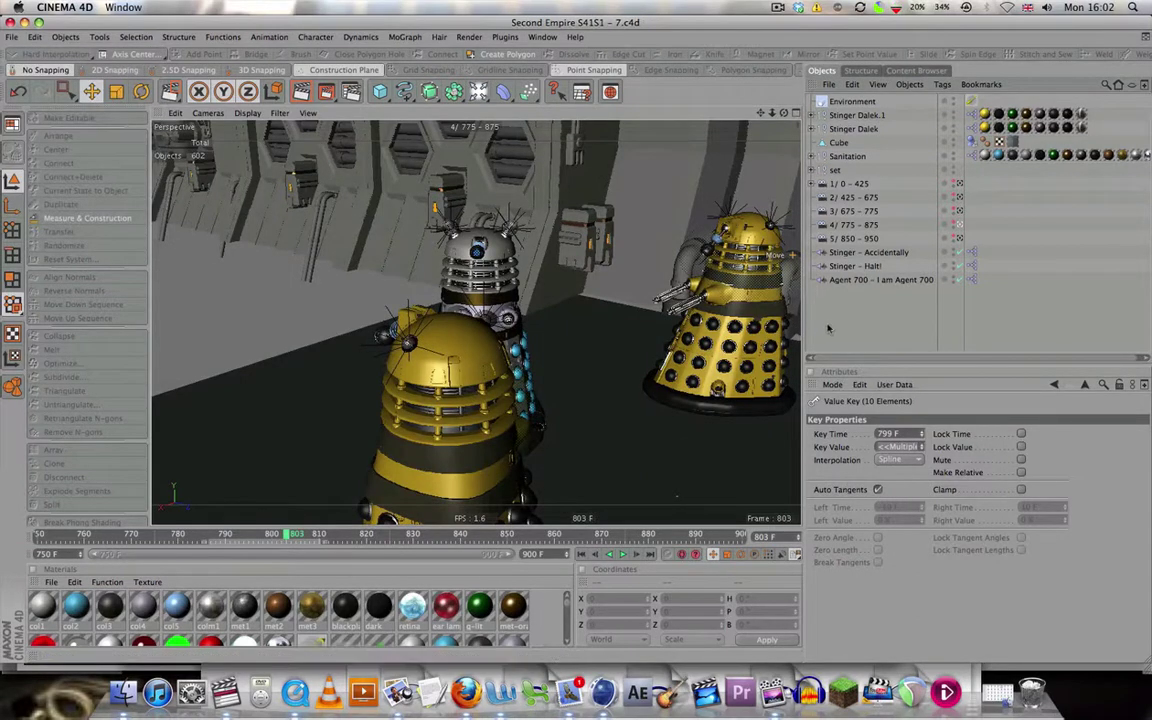
- Render the shot in the Picture Viewer, close the viewer when rendering is complete and save the project
{"action": "left_click", "coordinate": [326, 91]}
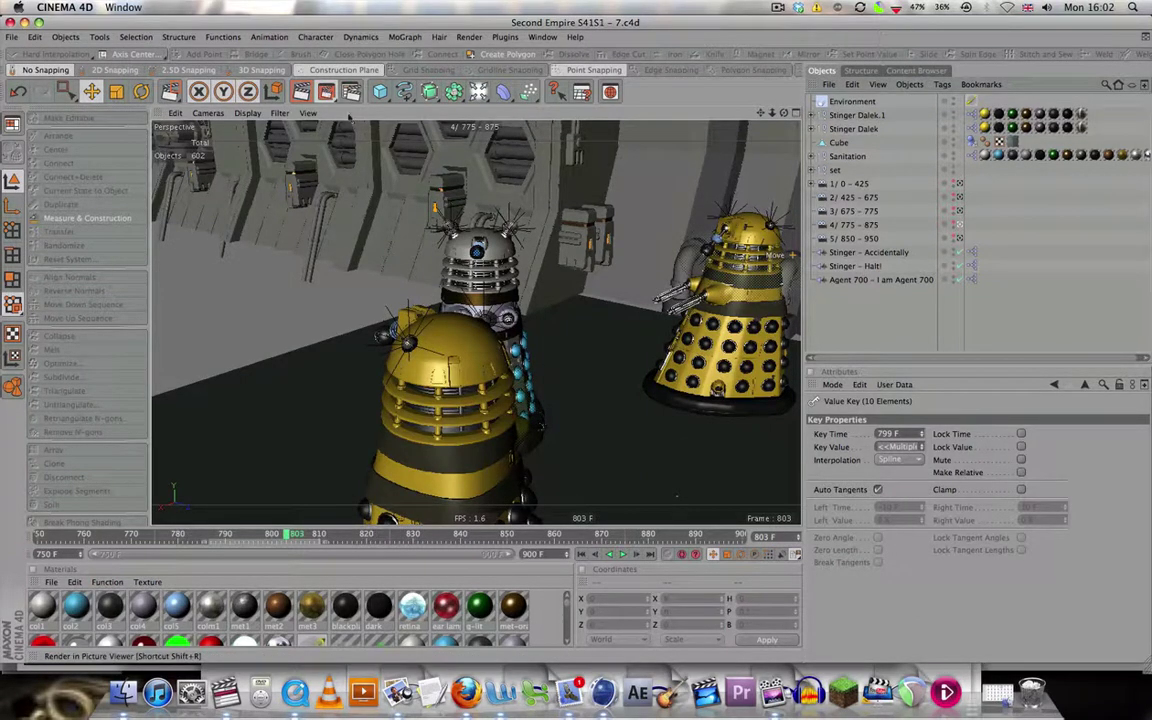
{"action": "left_click", "coordinate": [679, 238]}
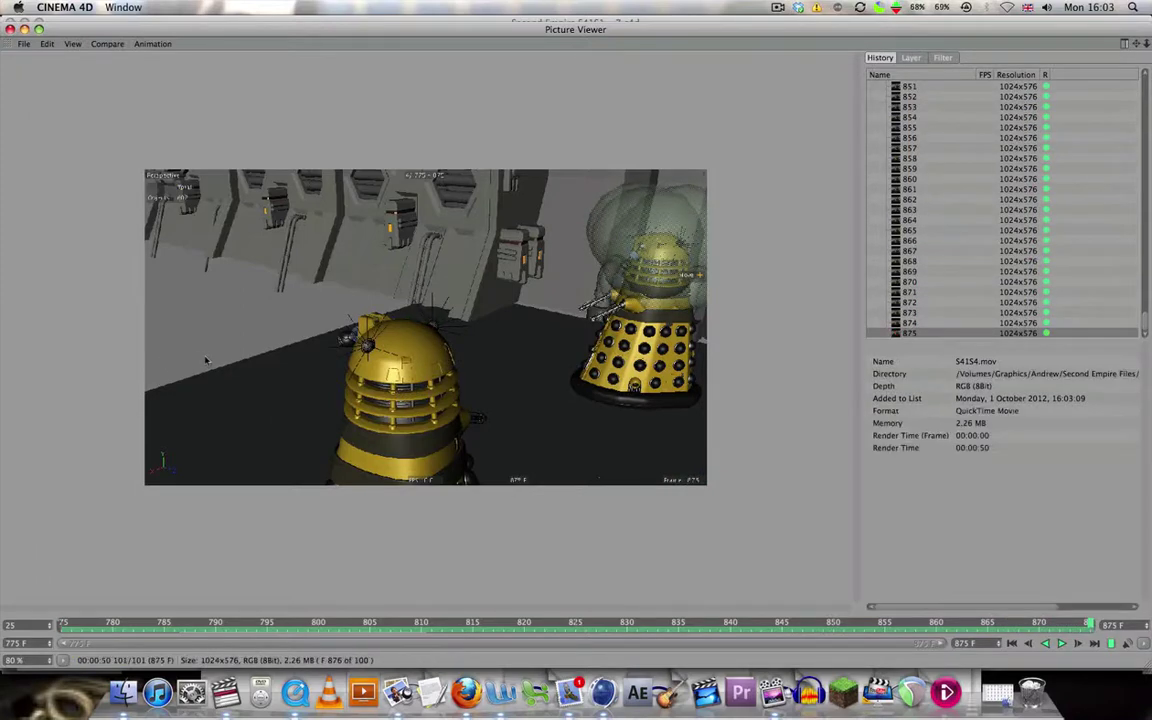
{"action": "left_click", "coordinate": [11, 29]}
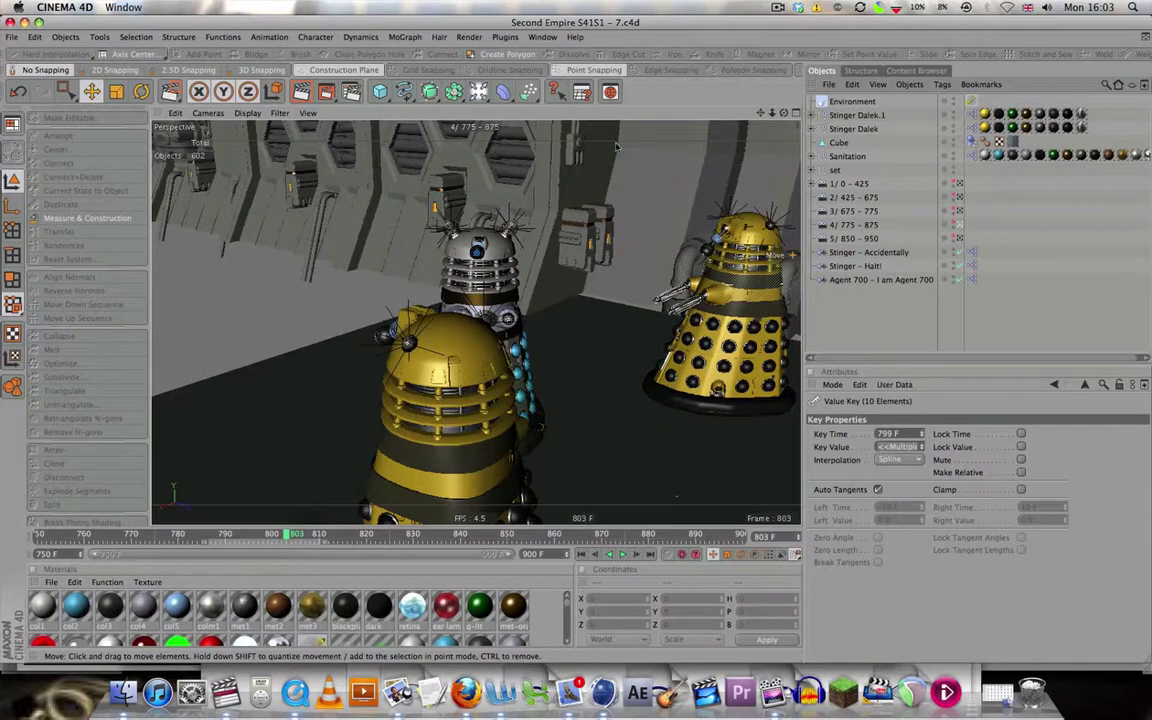
{"action": "left_click", "coordinate": [12, 37]}
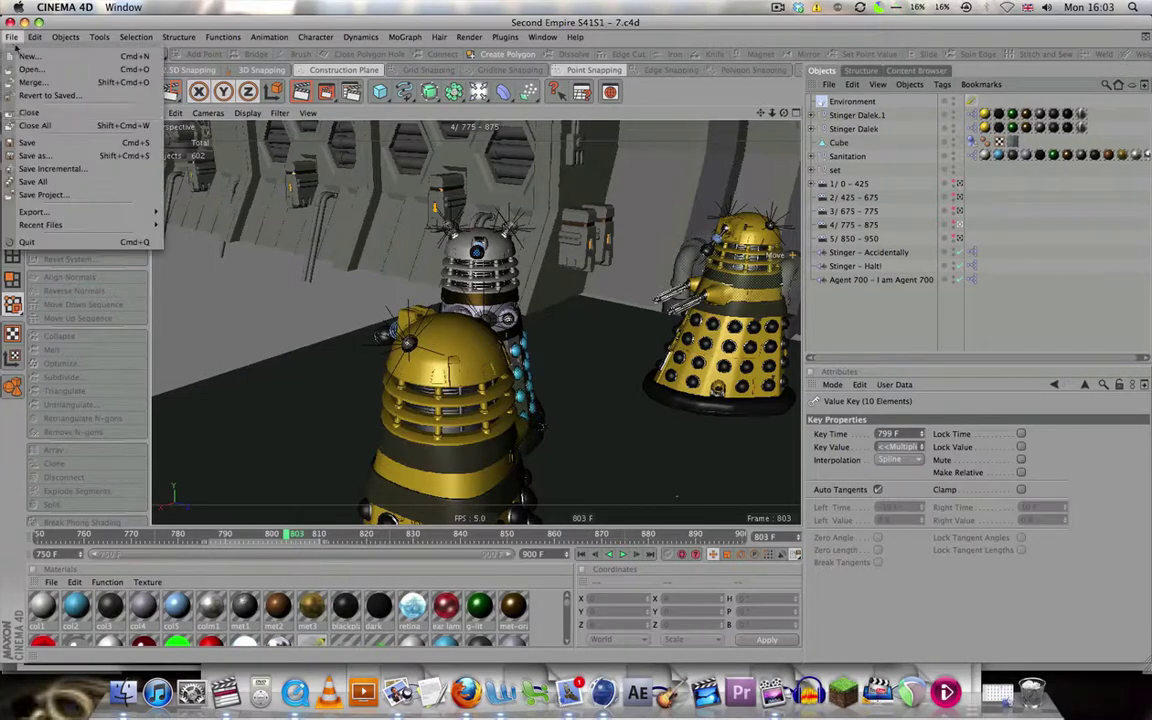
{"action": "left_click", "coordinate": [50, 144]}
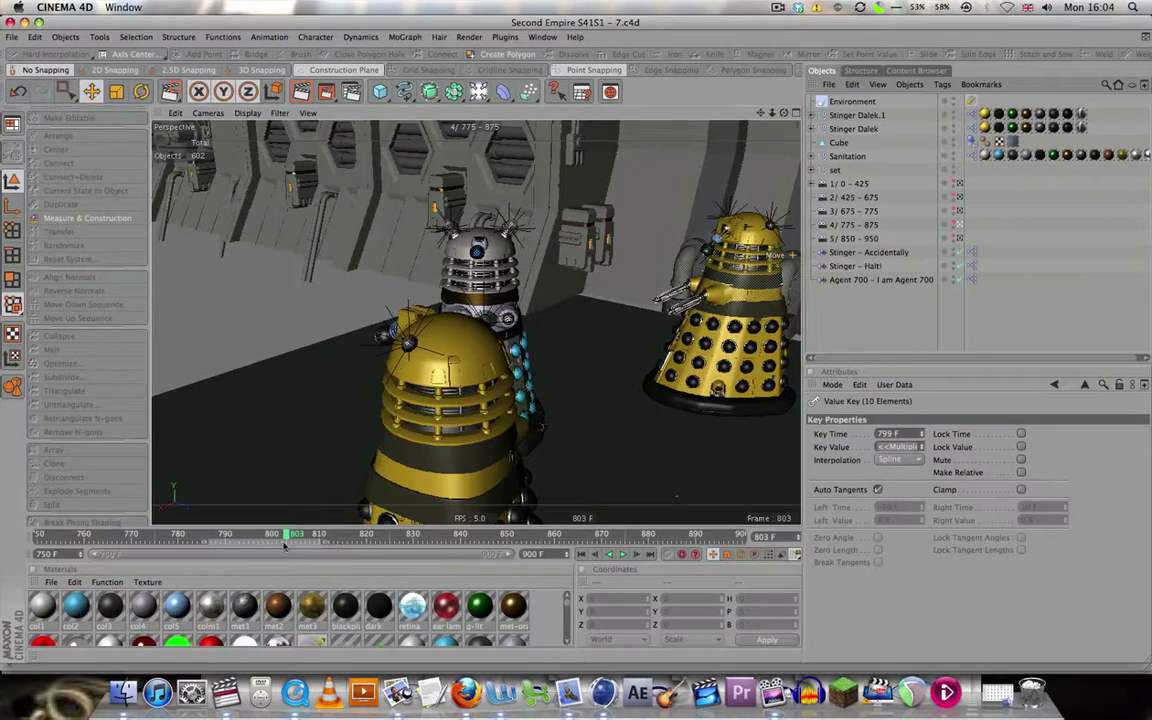
- Switch to Finder, open S41S4.mov from the Episode 8 folder in QuickTime Player and enlarge its window
{"action": "left_click", "coordinate": [132, 690]}
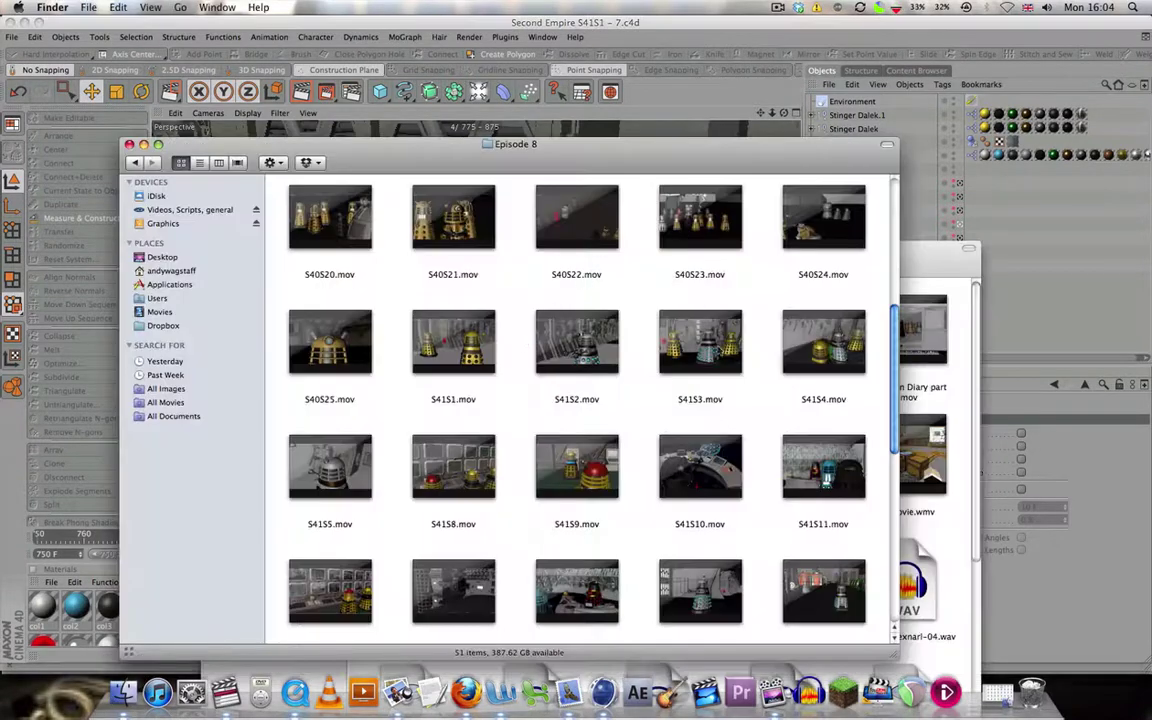
{"action": "double_click", "coordinate": [829, 343]}
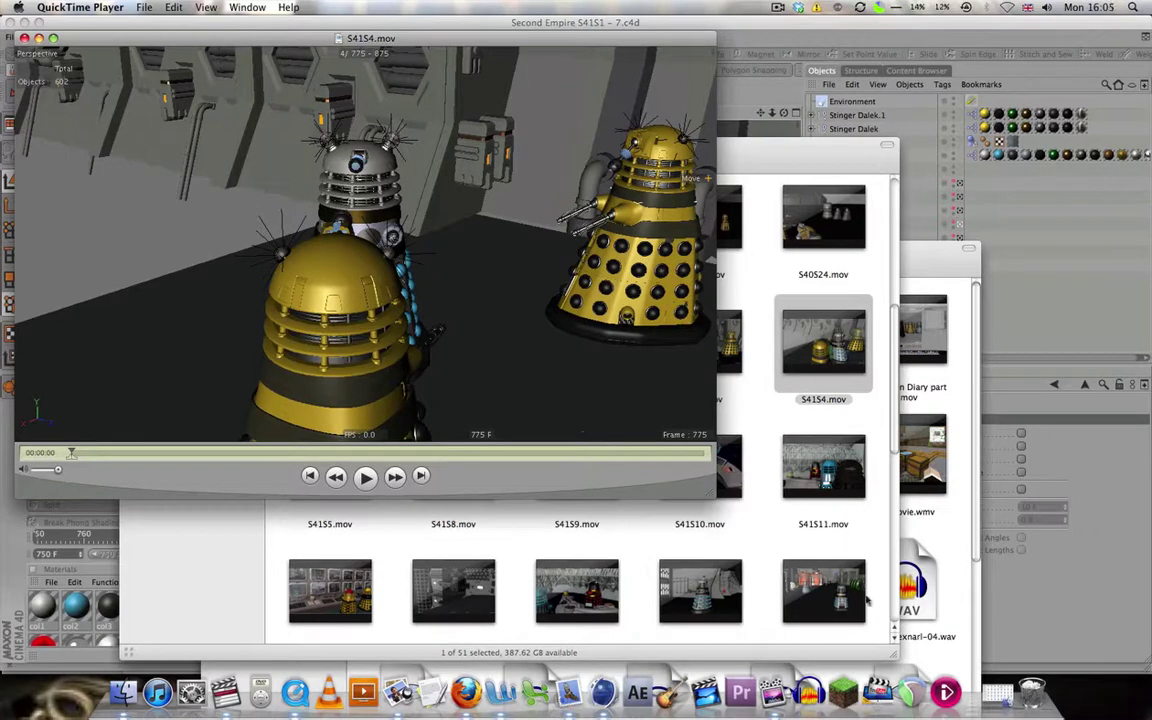
{"action": "left_click_drag", "start_coordinate": [709, 497], "coordinate": [1015, 650]}
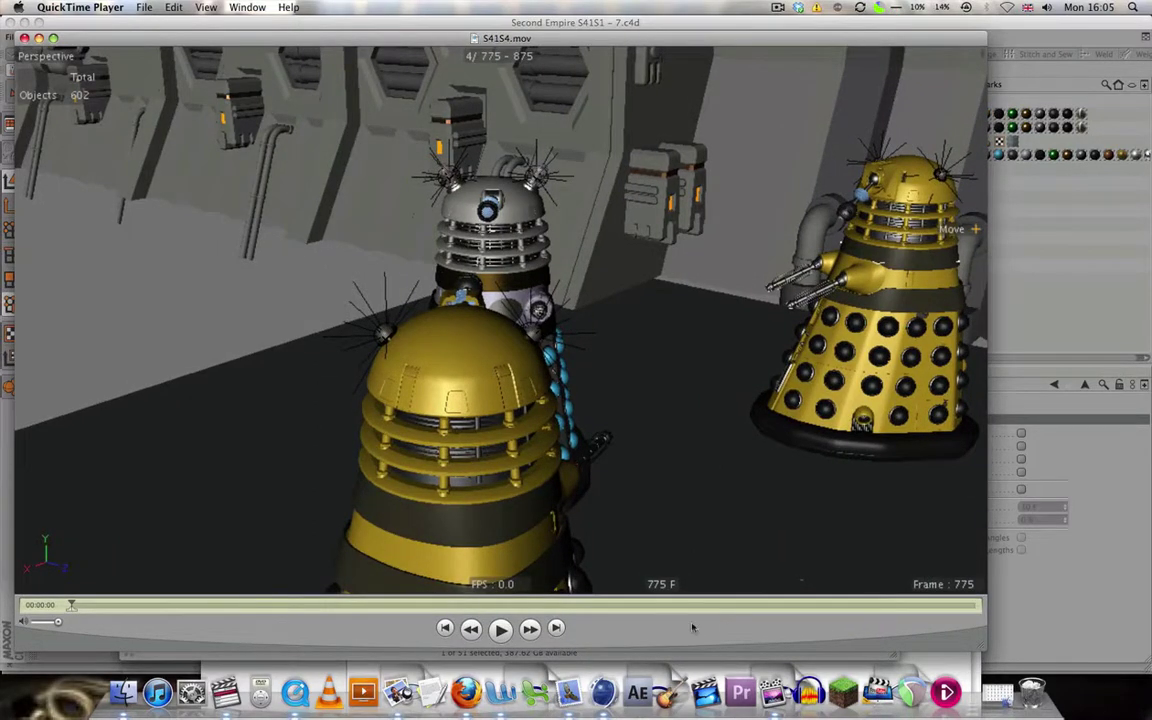
- Return to S41S4.mov in QuickTime Player, play the shot through, replay part of it and close the movie
{"action": "left_click", "coordinate": [572, 705]}
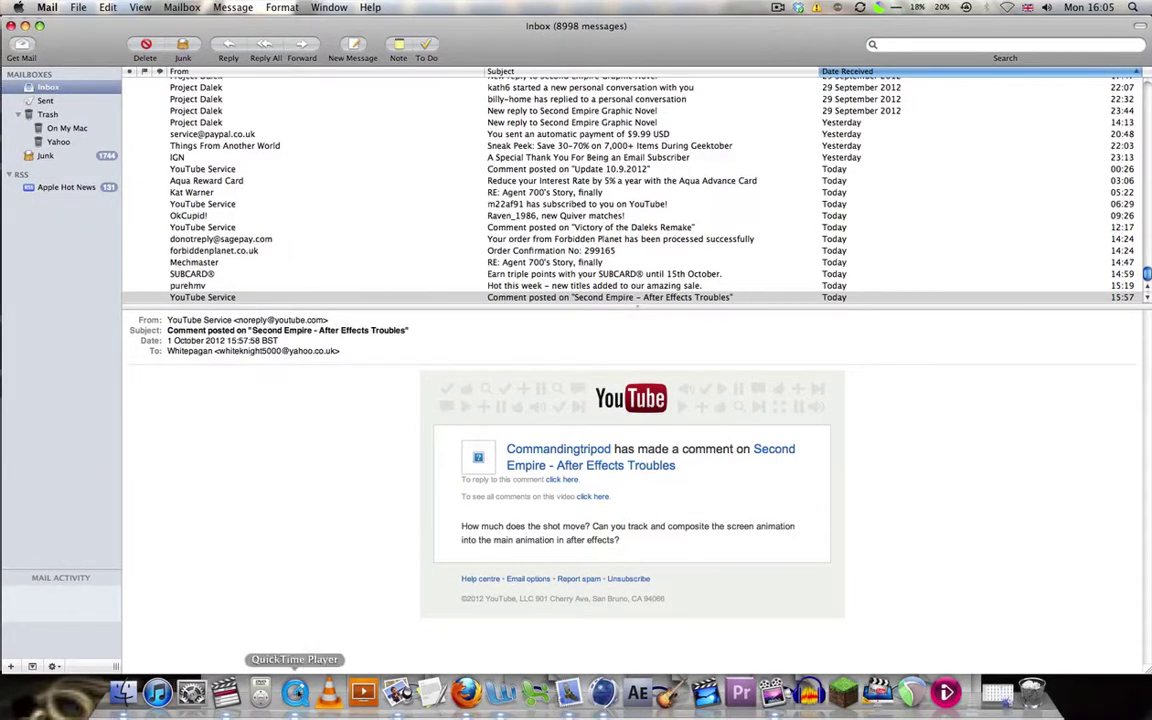
{"action": "left_click", "coordinate": [603, 692]}
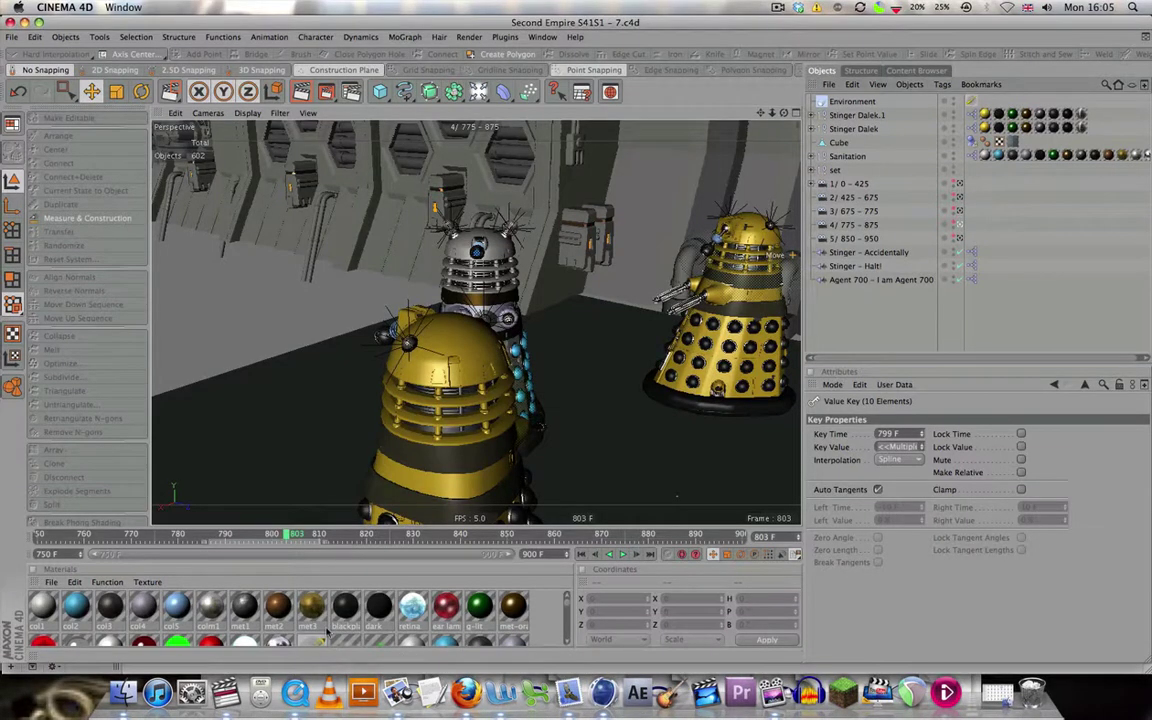
{"action": "left_click", "coordinate": [295, 692]}
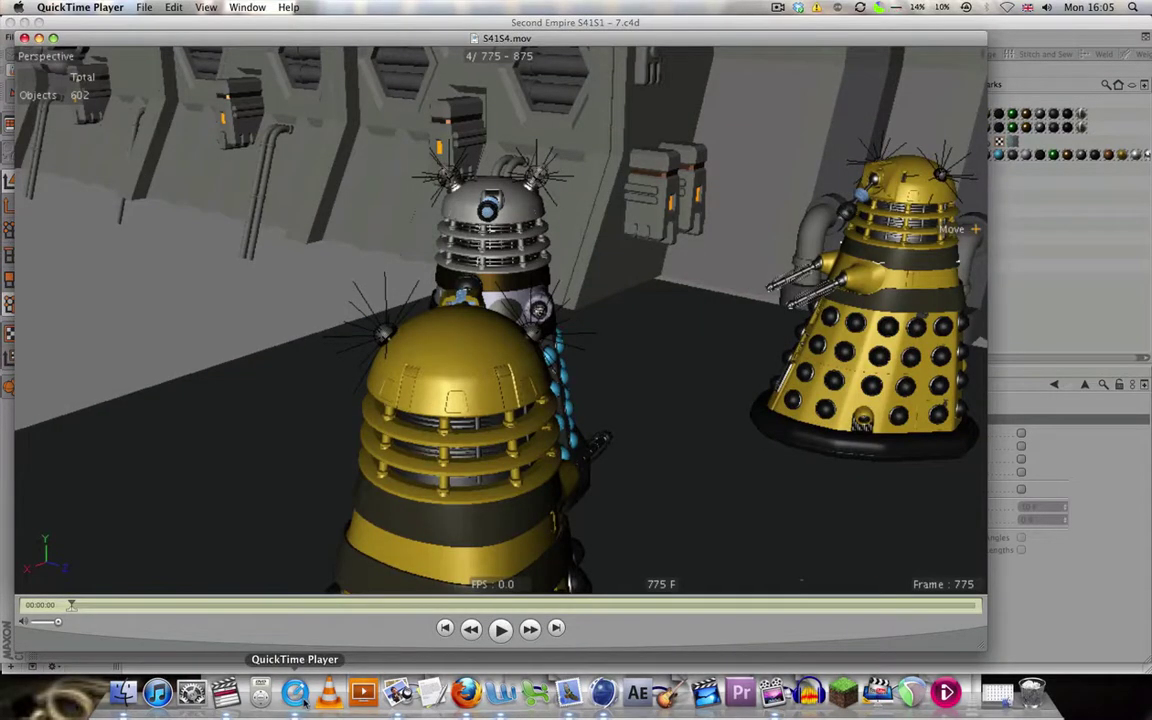
{"action": "key", "text": "space"}
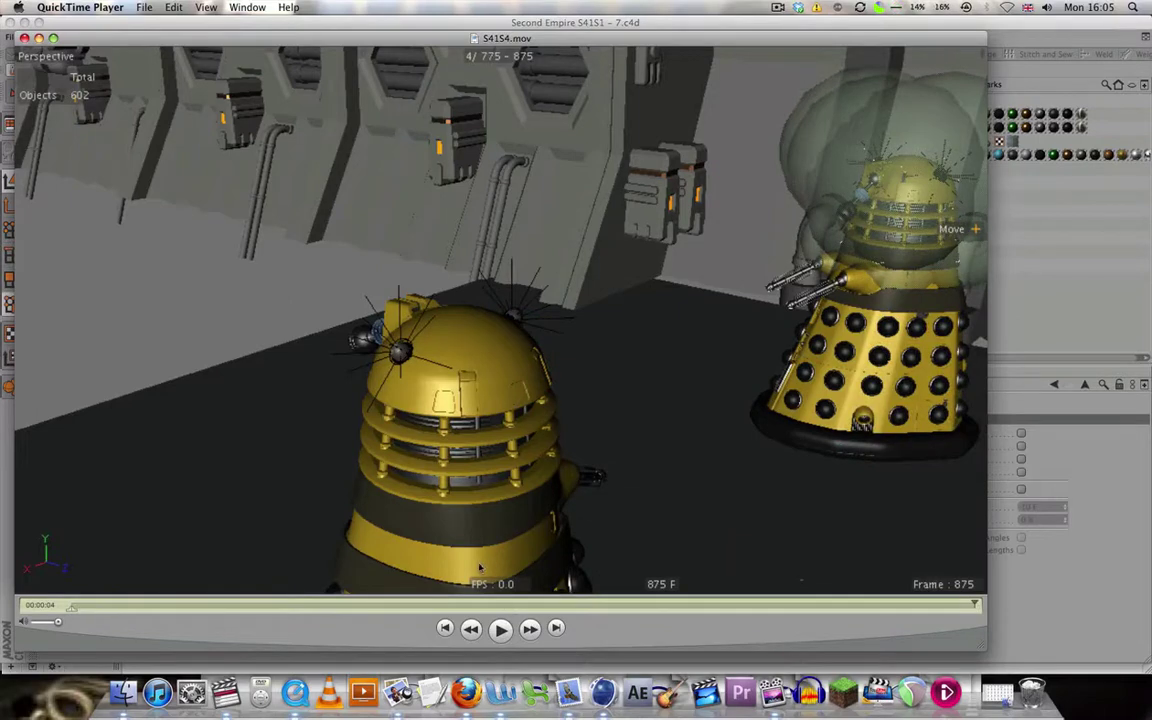
{"action": "key", "text": "space"}
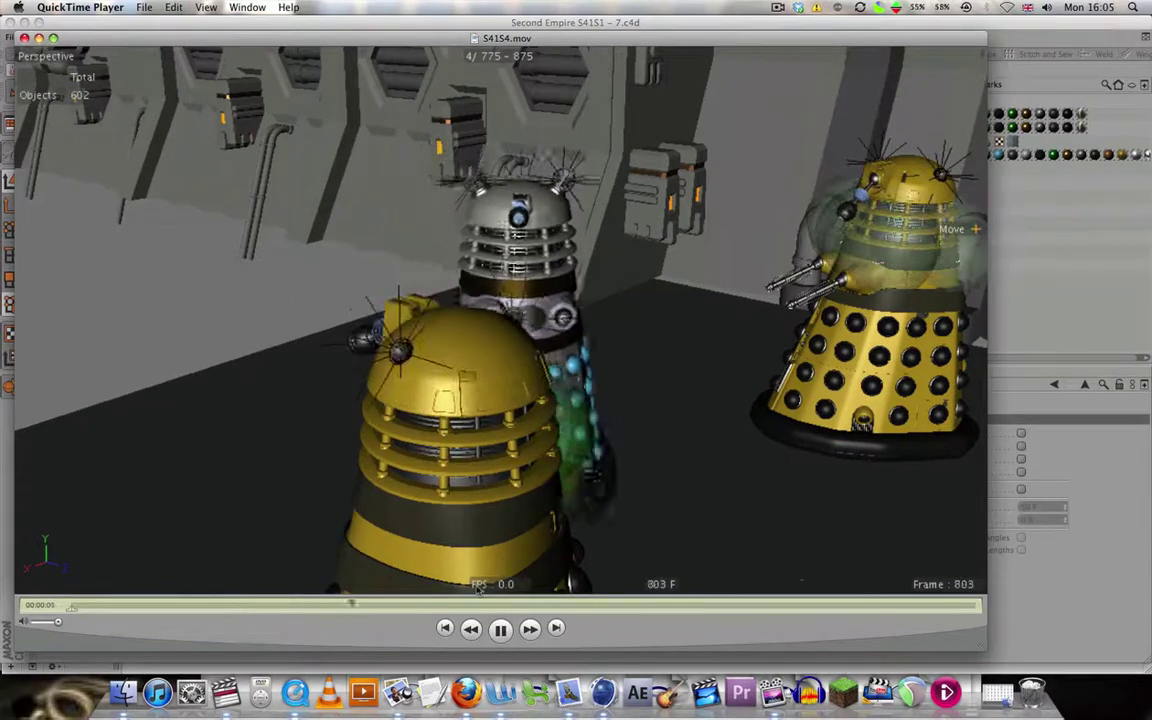
{"action": "key", "text": "space"}
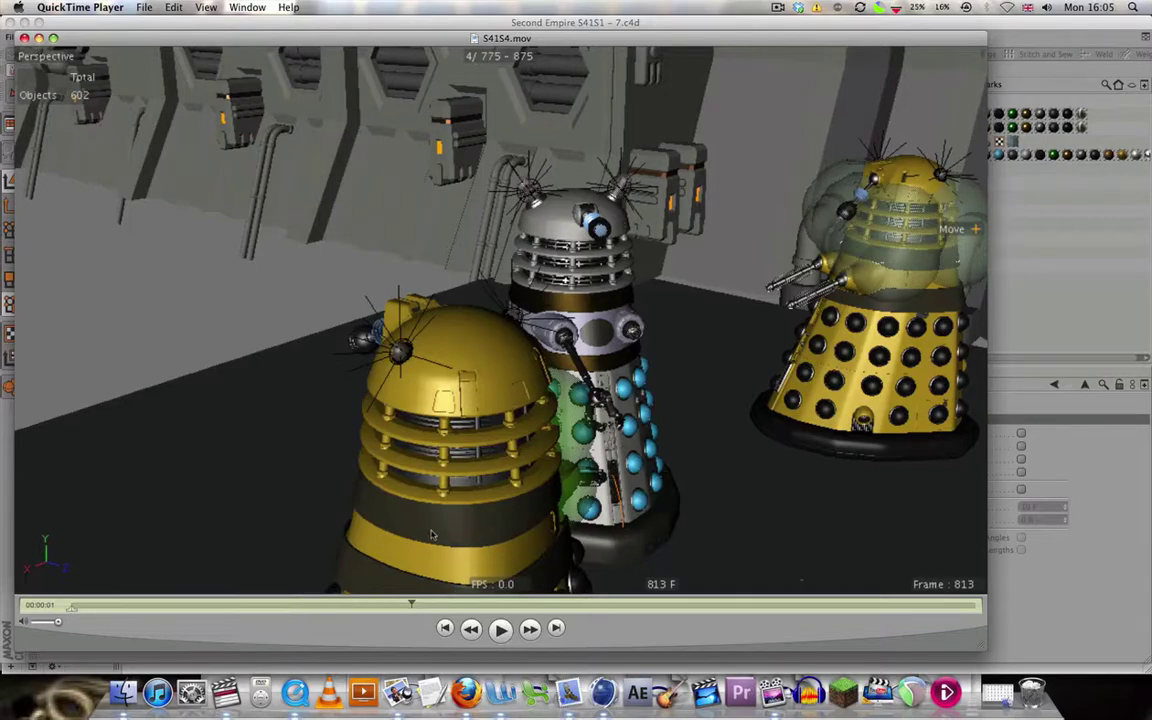
{"action": "left_click", "coordinate": [24, 38]}
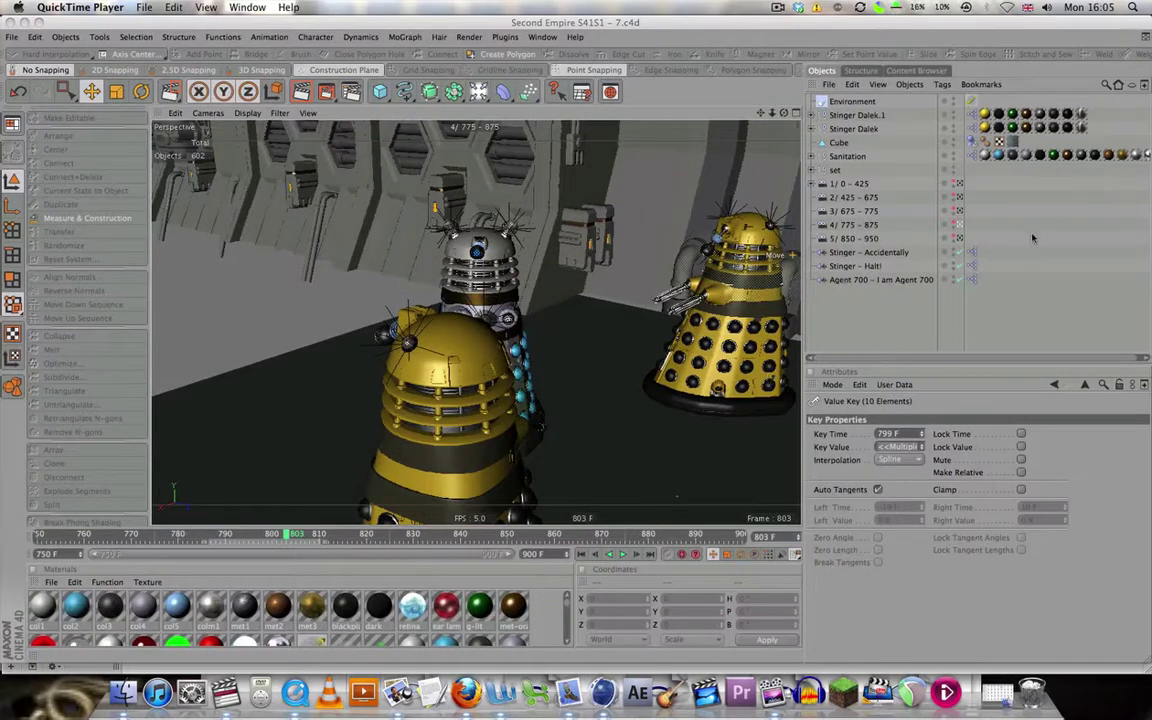
- Switch the viewport to the shot 5 camera (850 – 950) and play the animation up to about frame 888
{"action": "left_click", "coordinate": [960, 238]}
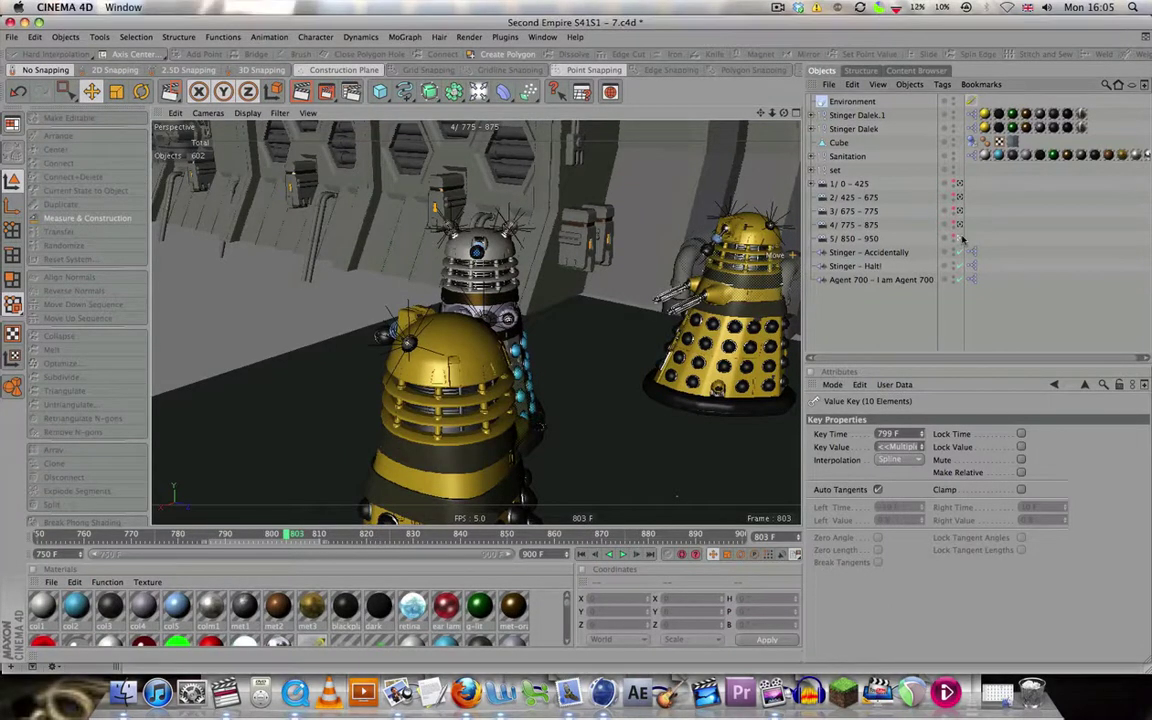
{"action": "key", "text": "space"}
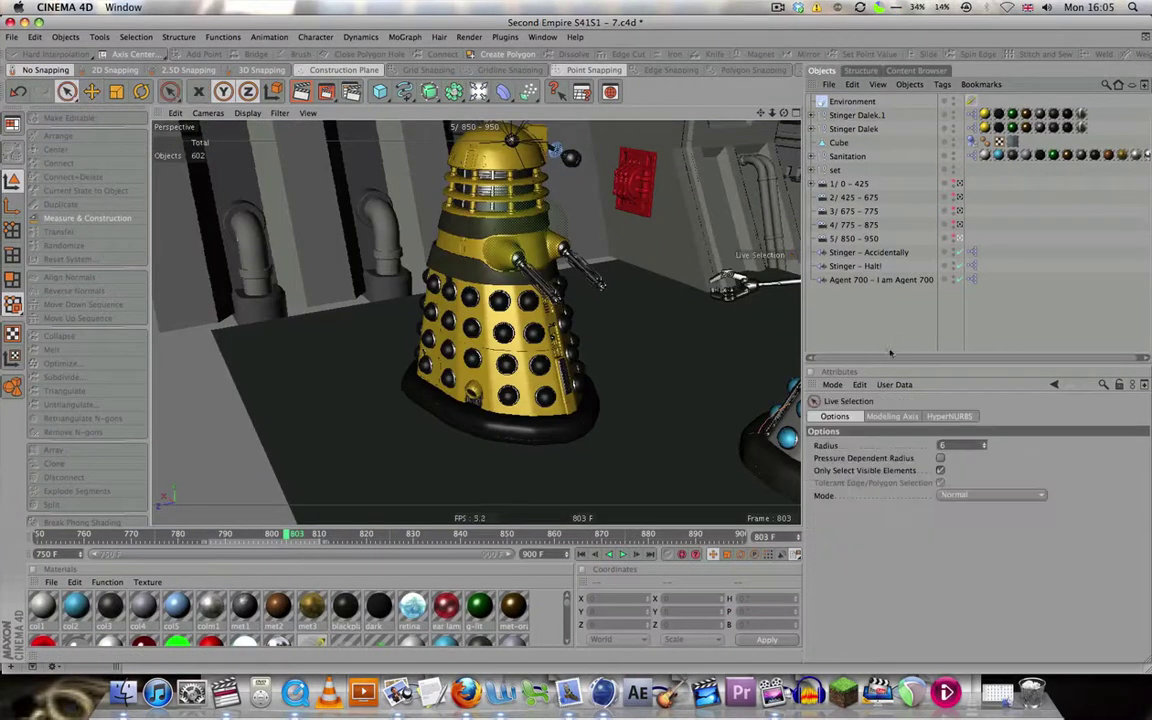
{"action": "left_click", "coordinate": [625, 554]}
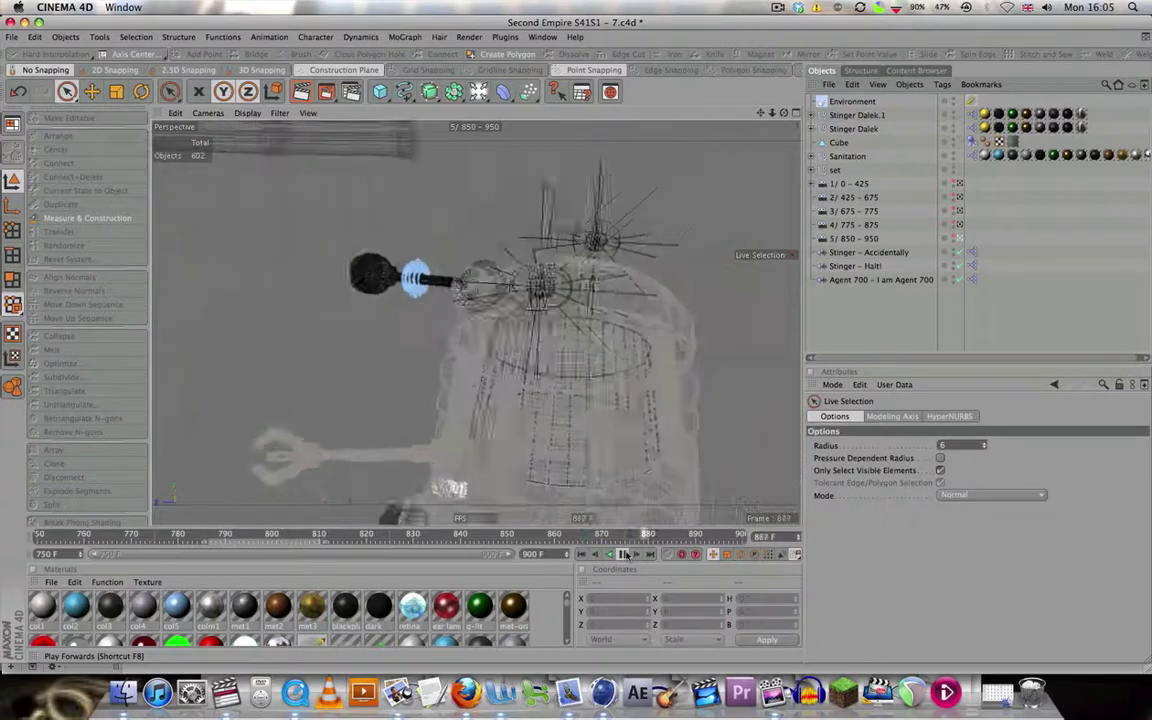
- Keyframe the Sanitation Dalek's Head Rotation and Gun at frame 850
{"action": "left_click", "coordinate": [847, 156]}
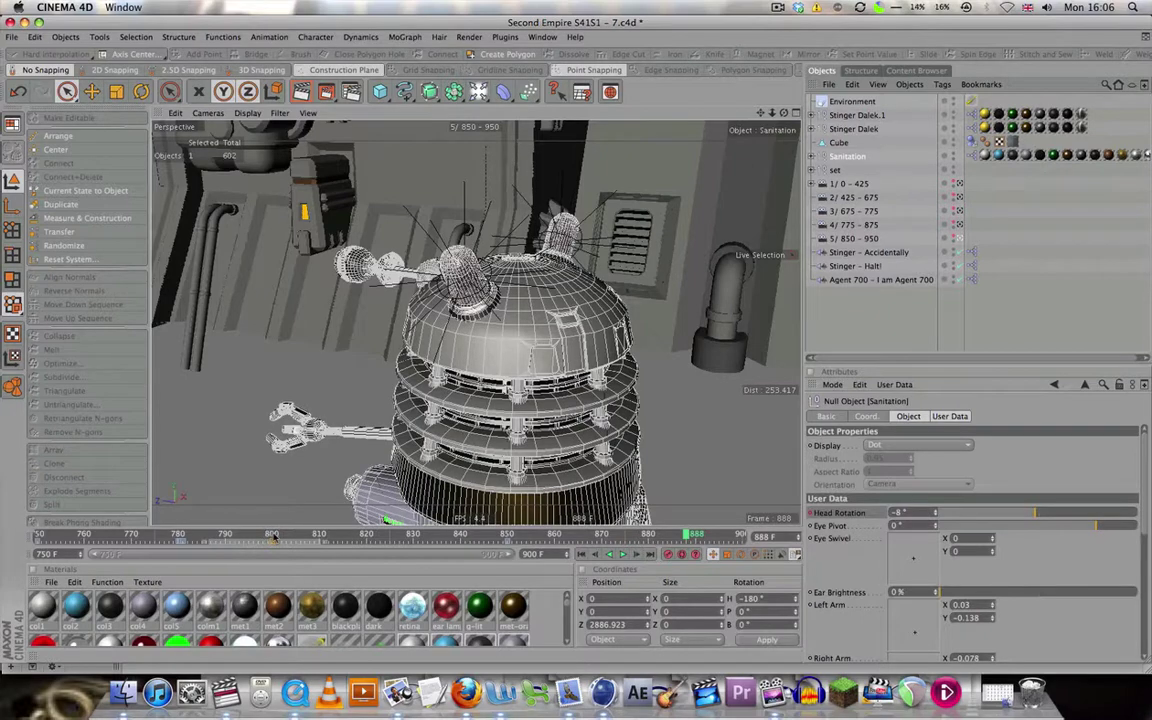
{"action": "left_click", "coordinate": [512, 536]}
{"action": "left_click_drag", "start_coordinate": [510, 535], "coordinate": [506, 535]}
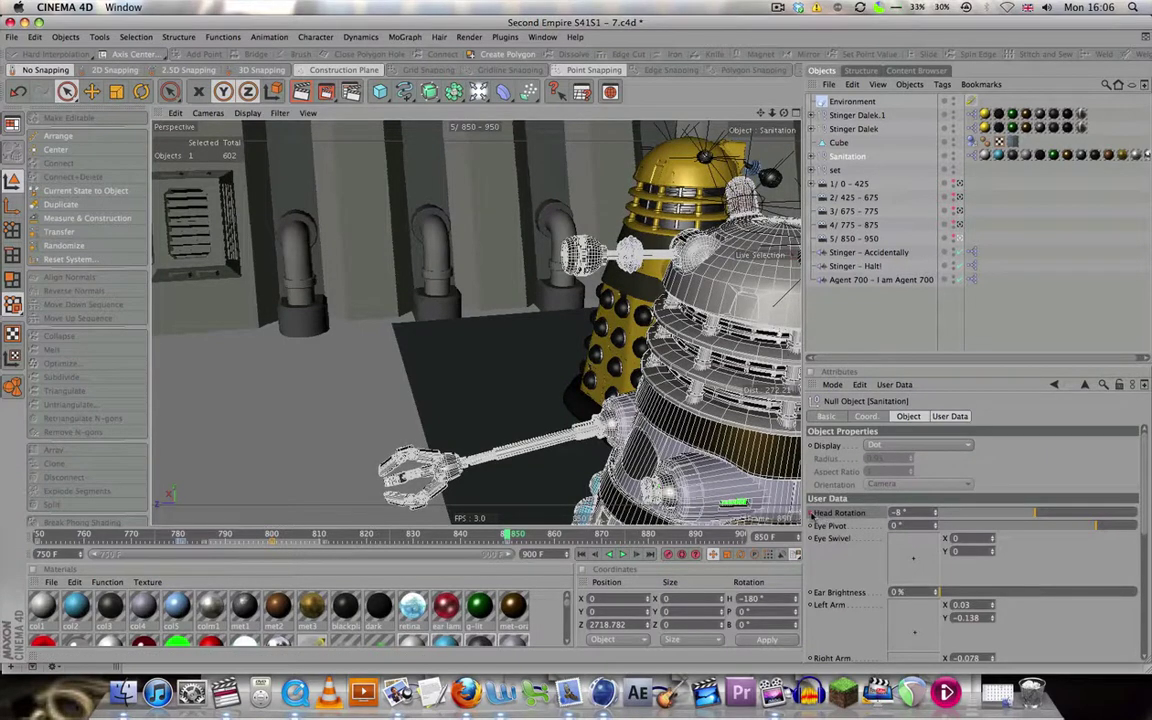
{"action": "left_click", "coordinate": [812, 512]}
{"action": "scroll", "coordinate": [888, 627], "scroll_direction": "down", "scroll_amount": 5}
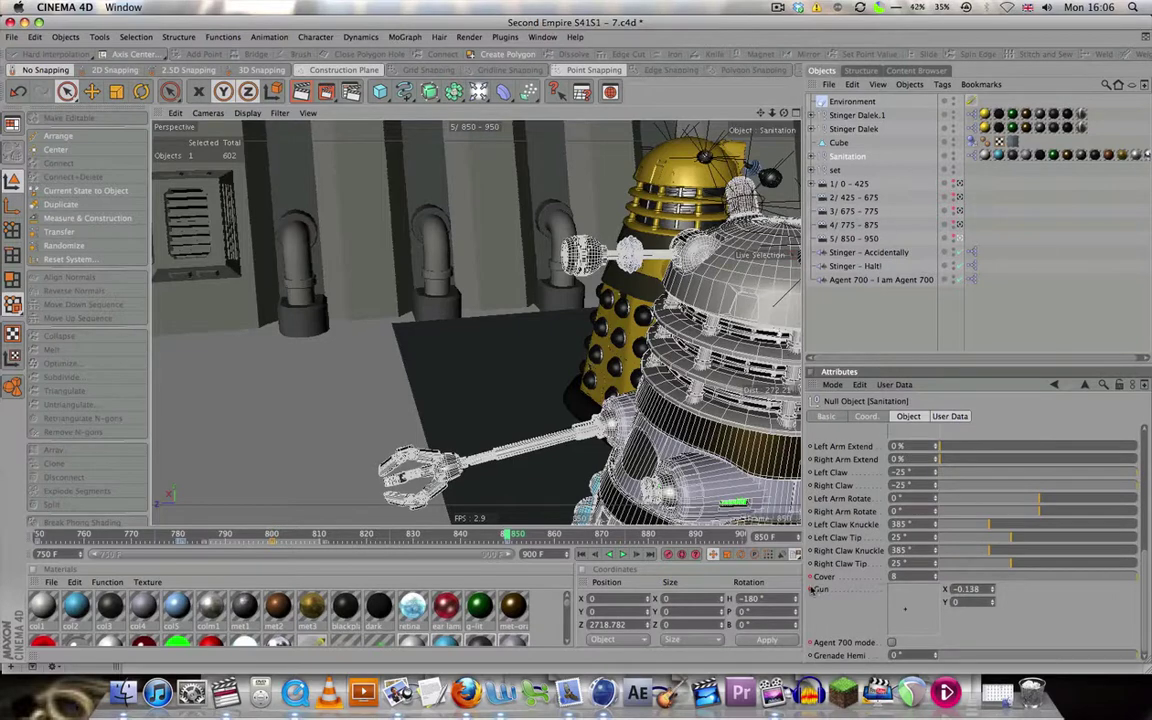
{"action": "left_click", "coordinate": [812, 589]}
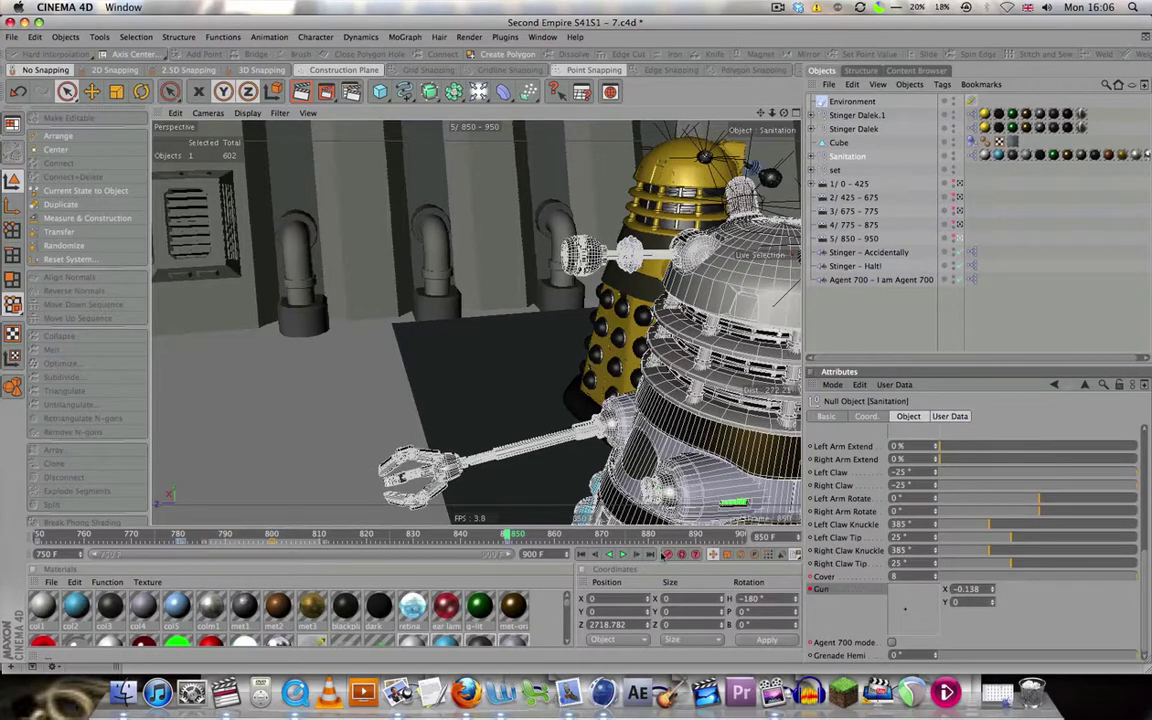
- At frame 900, set the Sanitation Dalek's Gun X to 0 and Head Rotation to 0°, and deselect it
{"action": "left_click", "coordinate": [651, 555]}
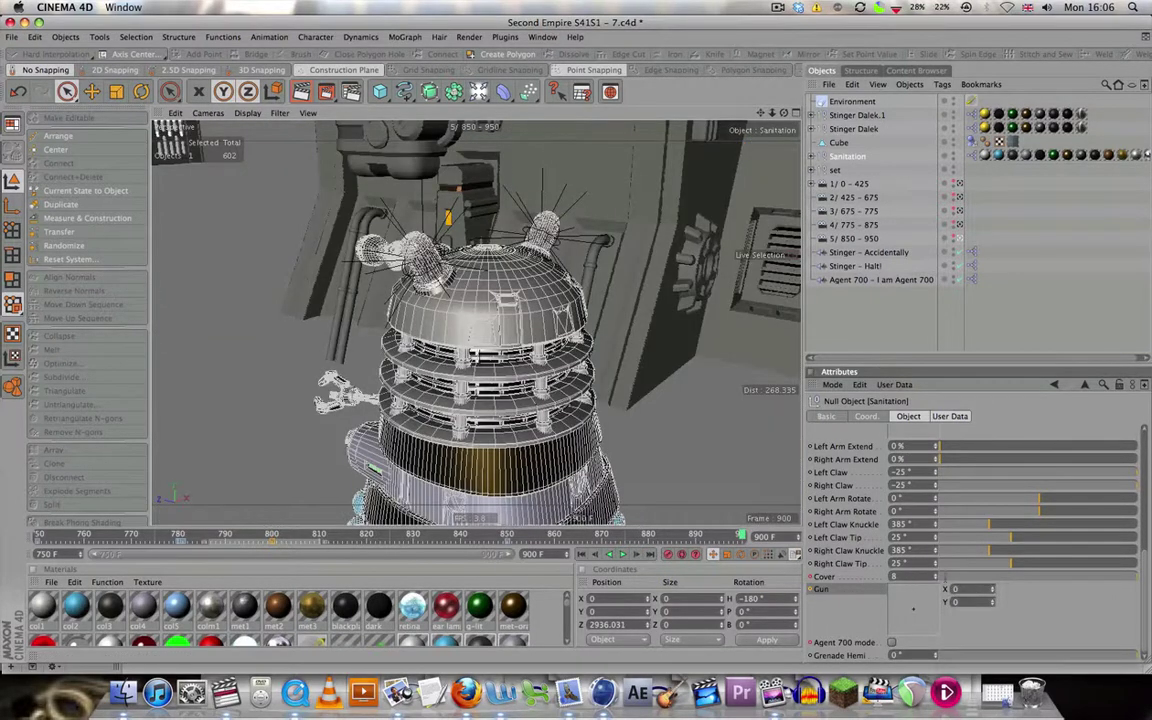
{"action": "scroll", "coordinate": [898, 598], "scroll_direction": "up", "scroll_amount": 3}
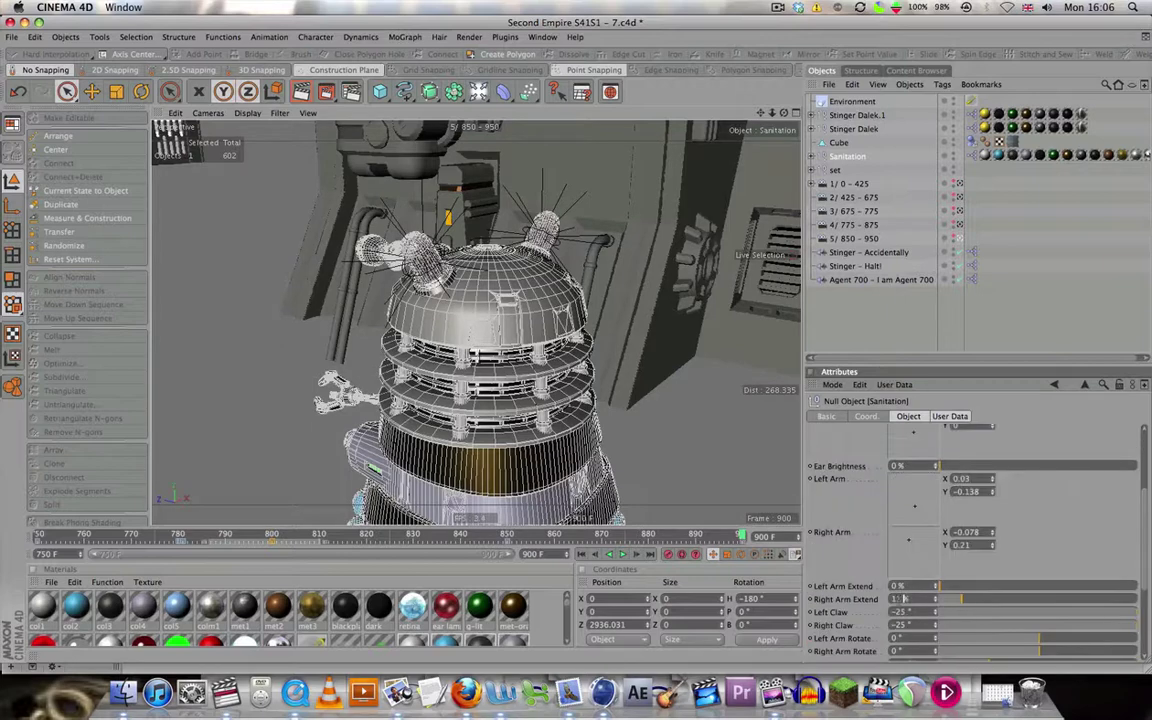
{"action": "left_click", "coordinate": [967, 599]}
{"action": "left_click_drag", "start_coordinate": [936, 600], "coordinate": [848, 594]}
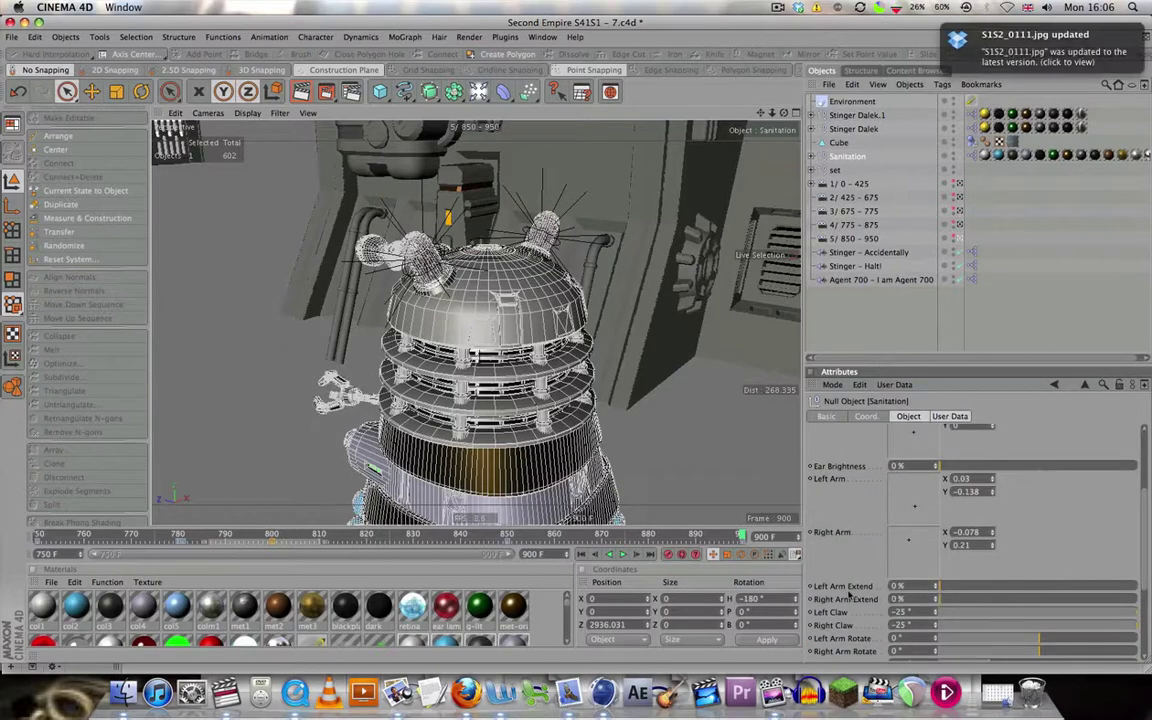
{"action": "scroll", "coordinate": [1050, 505], "scroll_direction": "up", "scroll_amount": 4}
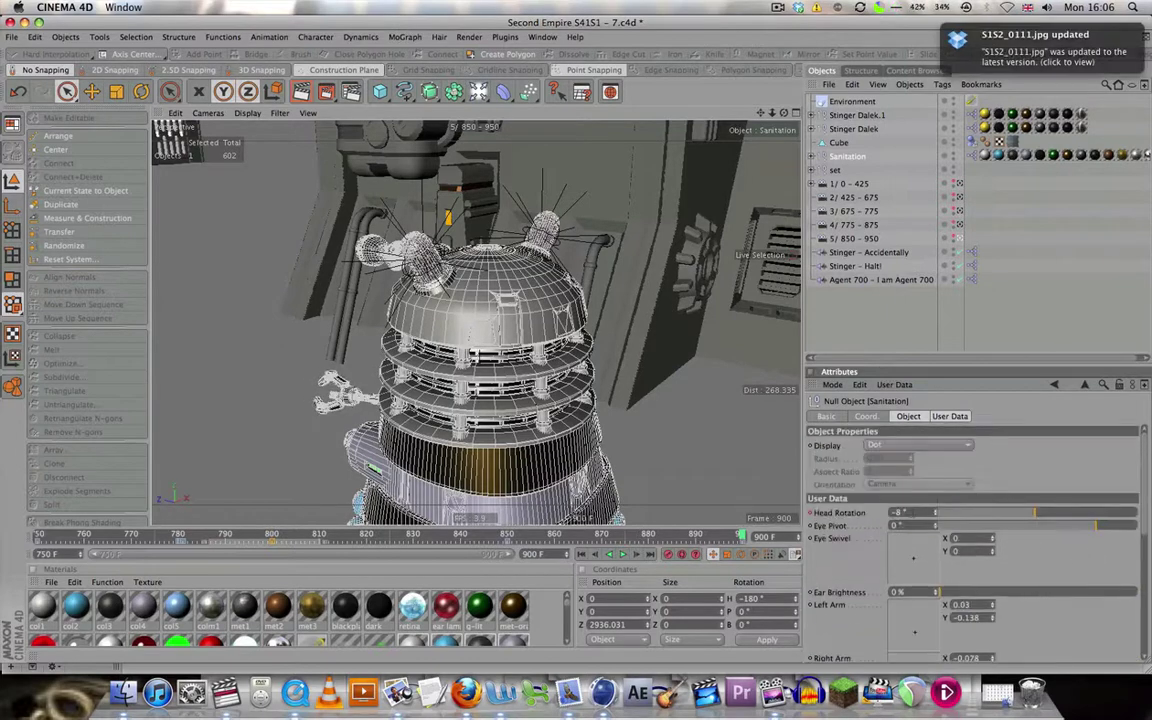
{"action": "left_click_drag", "start_coordinate": [912, 512], "coordinate": [836, 514]}
{"action": "type", "text": "0"}
{"action": "key", "text": "Return"}
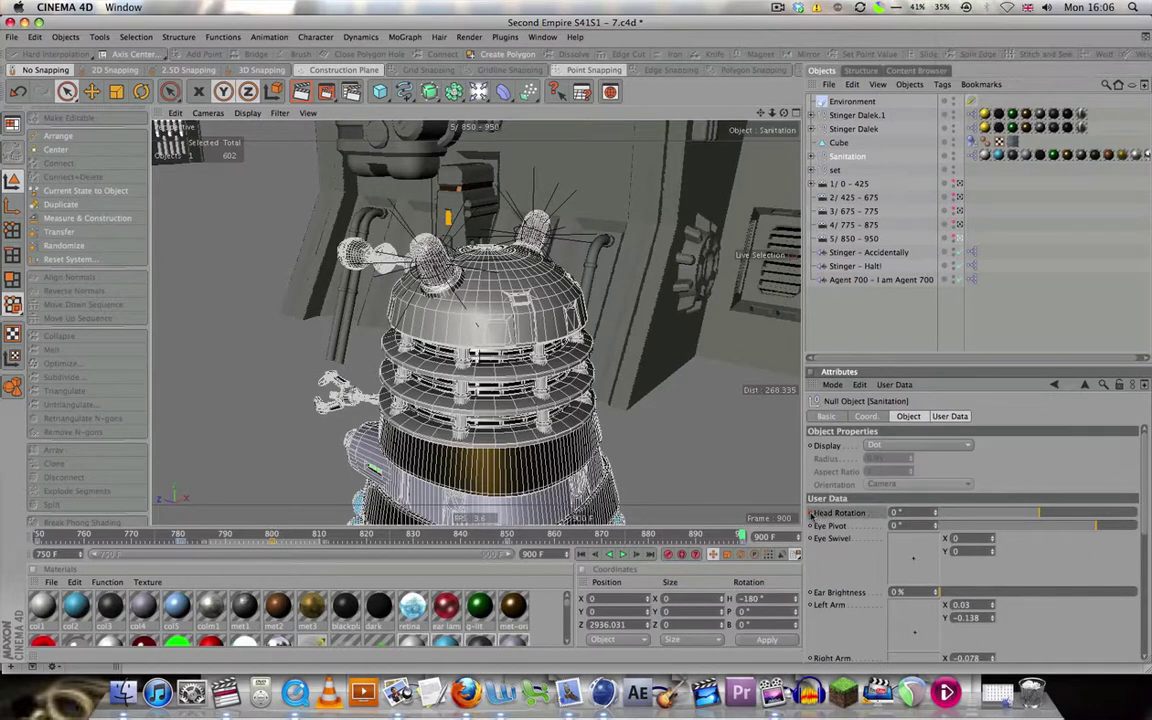
{"action": "left_click", "coordinate": [890, 334]}
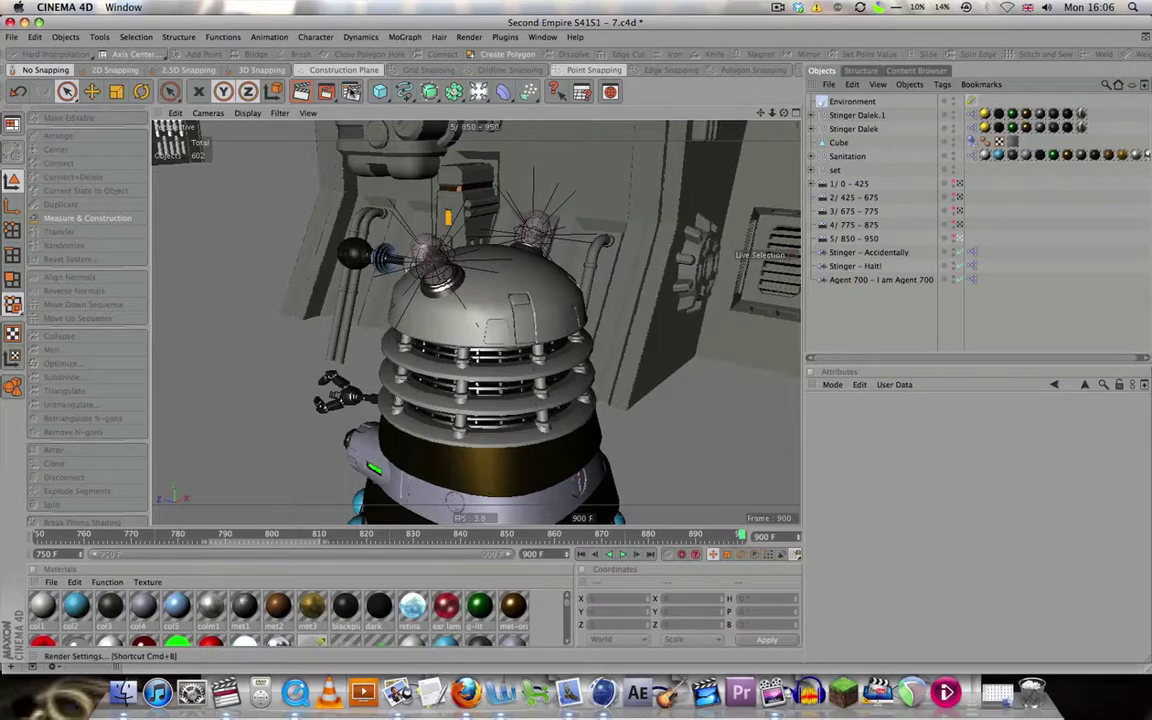
- Rename the render's output movie to S41S5.mov in the Episode 8 folder
{"action": "left_click", "coordinate": [322, 92]}
{"action": "left_click_drag", "start_coordinate": [737, 239], "coordinate": [853, 257]}
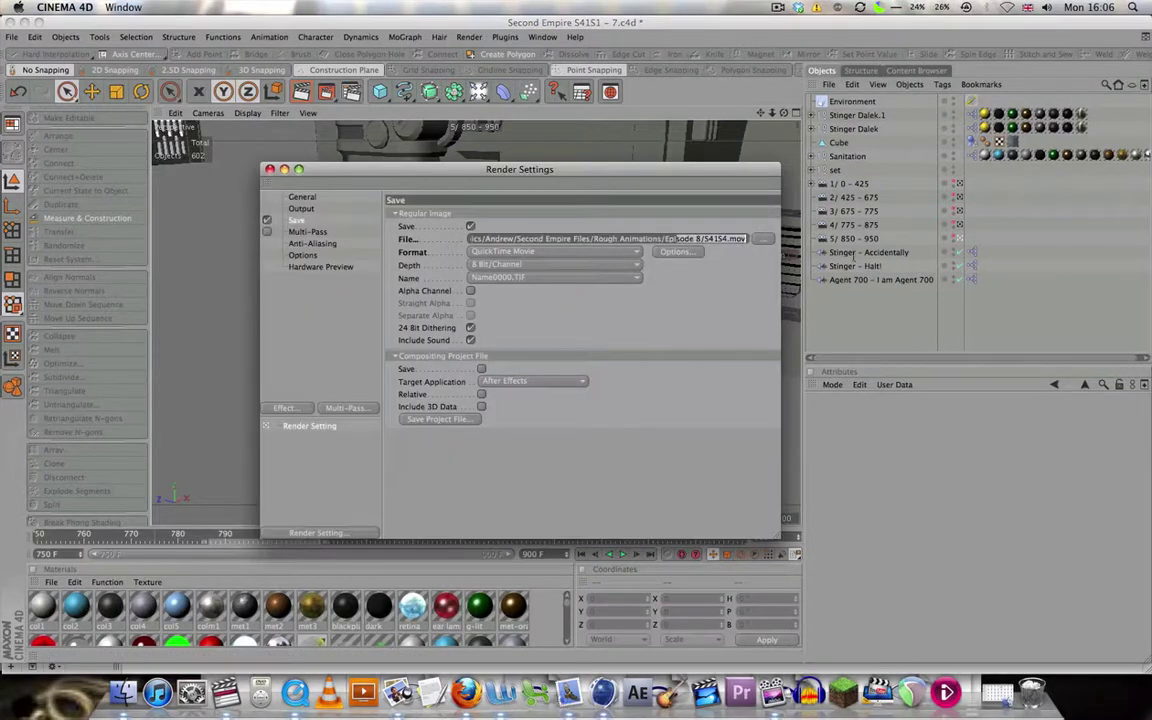
{"action": "left_click", "coordinate": [722, 240]}
- Set the render range to frames 850–950 and render the shot in the Picture Viewer, overwriting the existing S41S5.mov
{"action": "left_click", "coordinate": [300, 208]}
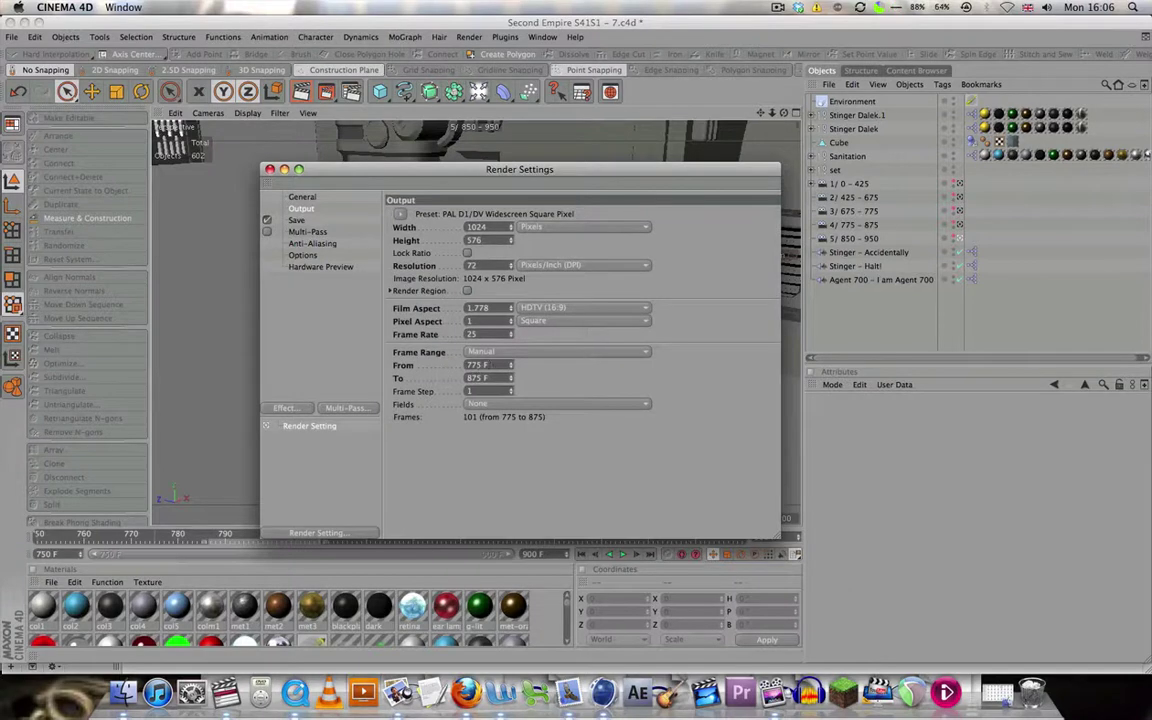
{"action": "type", "text": "850"}
{"action": "key", "text": "Return"}
{"action": "left_click", "coordinate": [489, 379]}
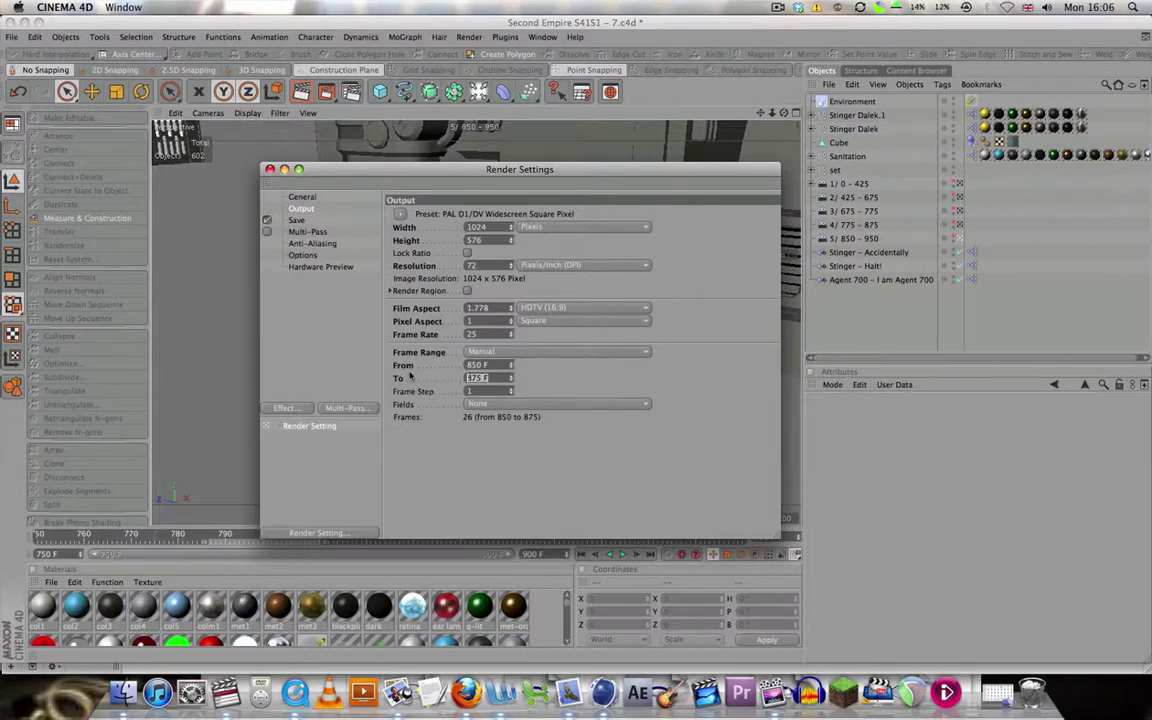
{"action": "type", "text": "8"}
{"action": "key", "text": "Return"}
{"action": "left_click", "coordinate": [270, 169]}
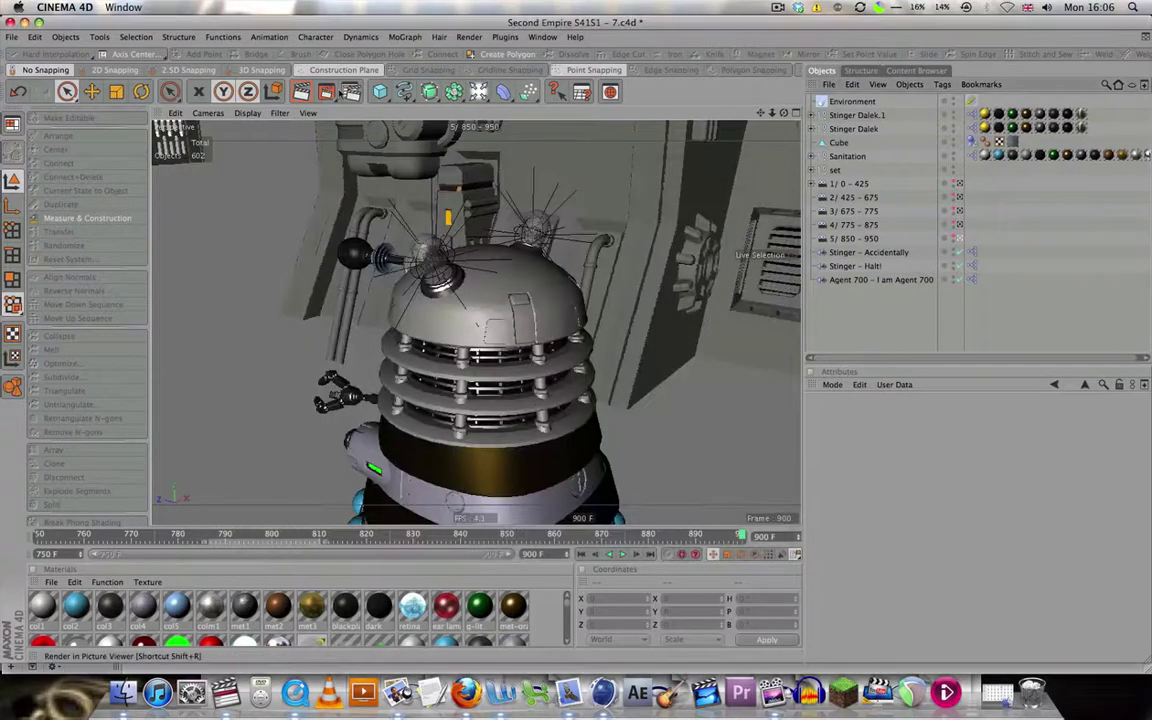
{"action": "left_click", "coordinate": [300, 91]}
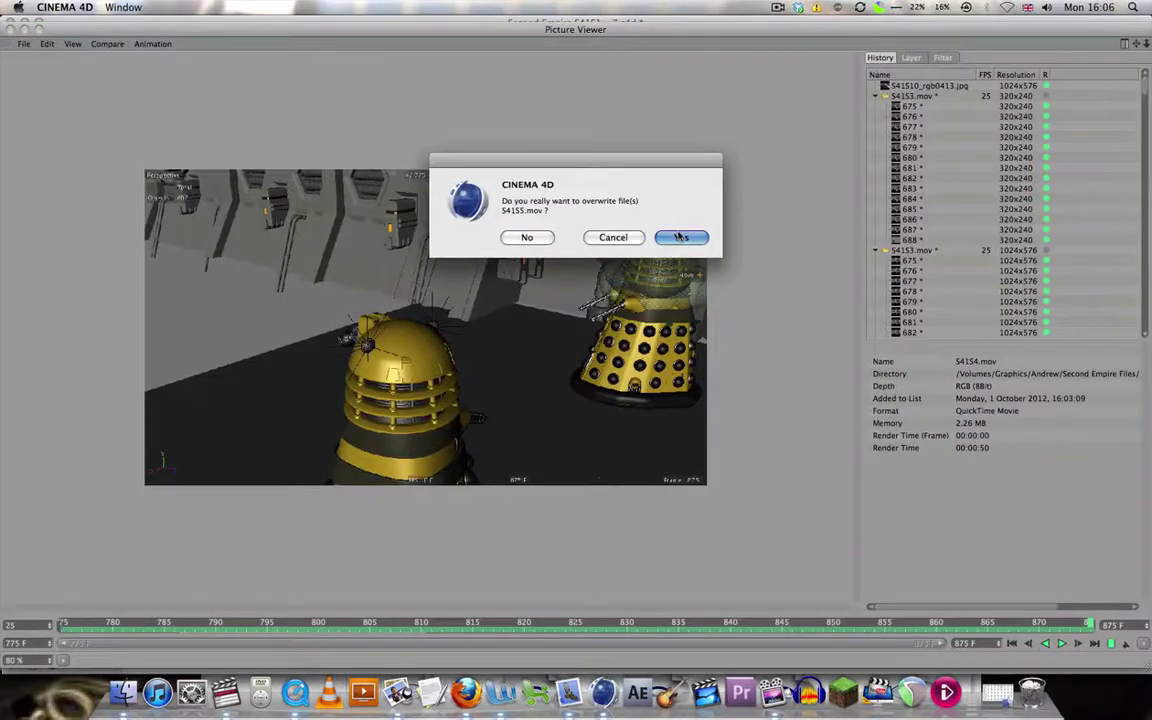
{"action": "left_click", "coordinate": [679, 237]}
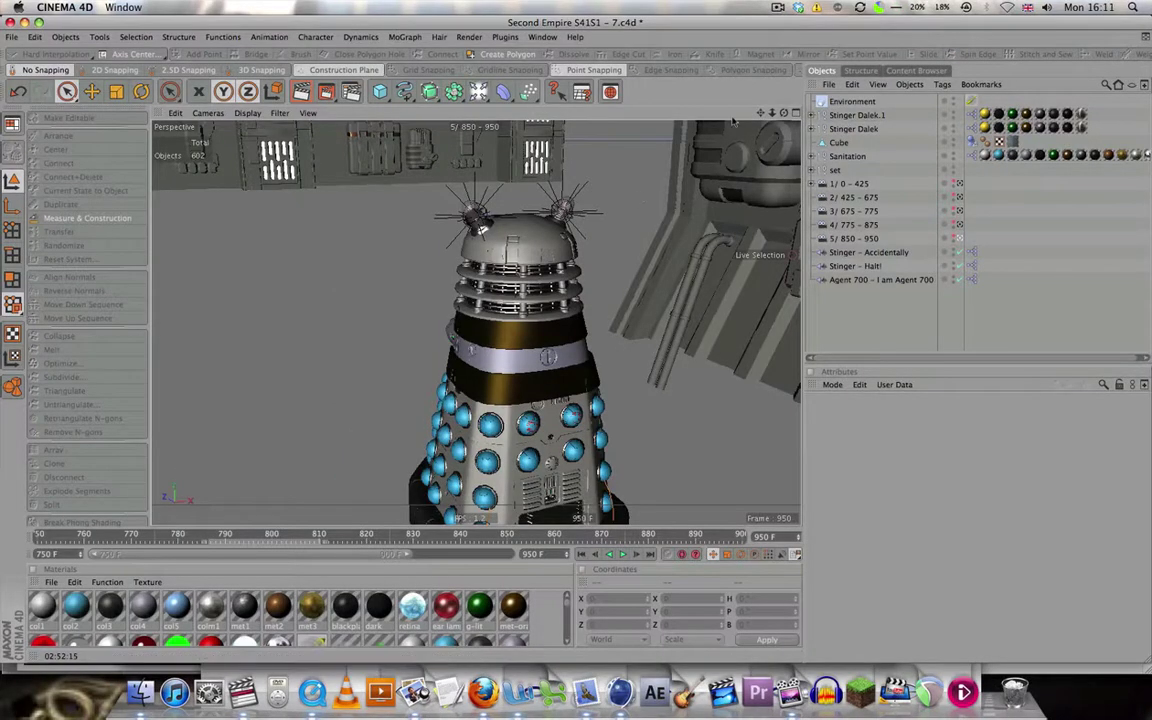
- Expand the set group, collapse the hangar1 polygon object and duplicate the hangar1 instance inside the group
{"action": "left_click", "coordinate": [823, 173]}
{"action": "left_click", "coordinate": [848, 184]}
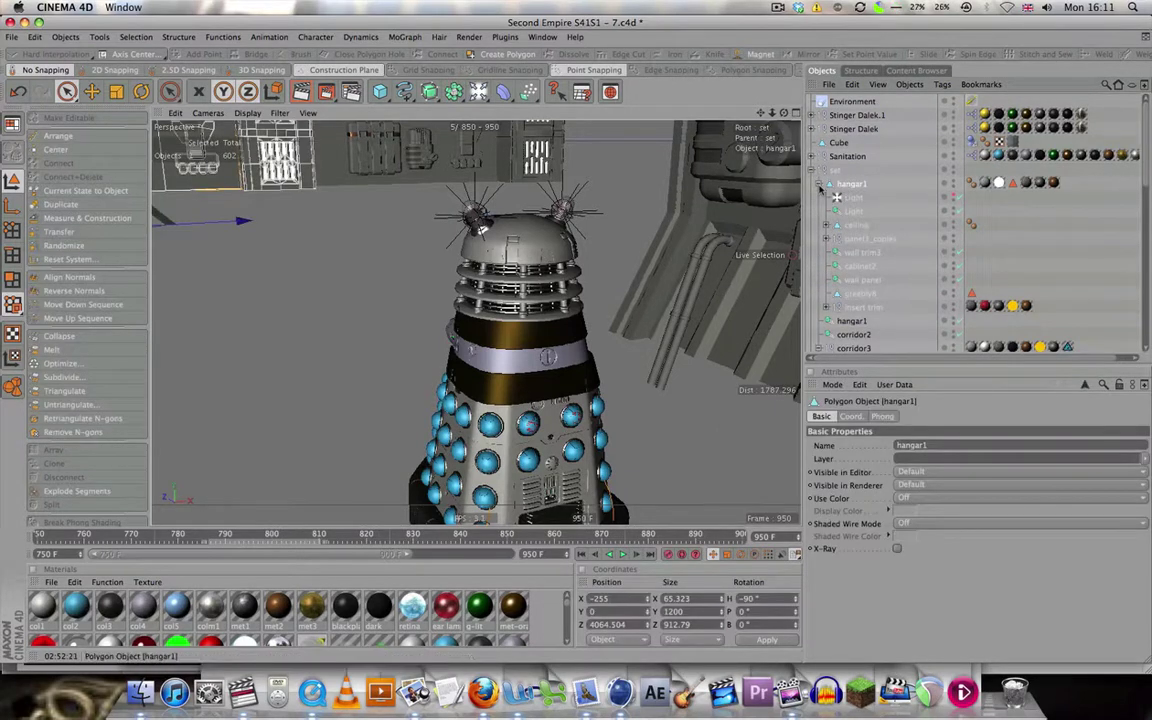
{"action": "left_click", "coordinate": [827, 184]}
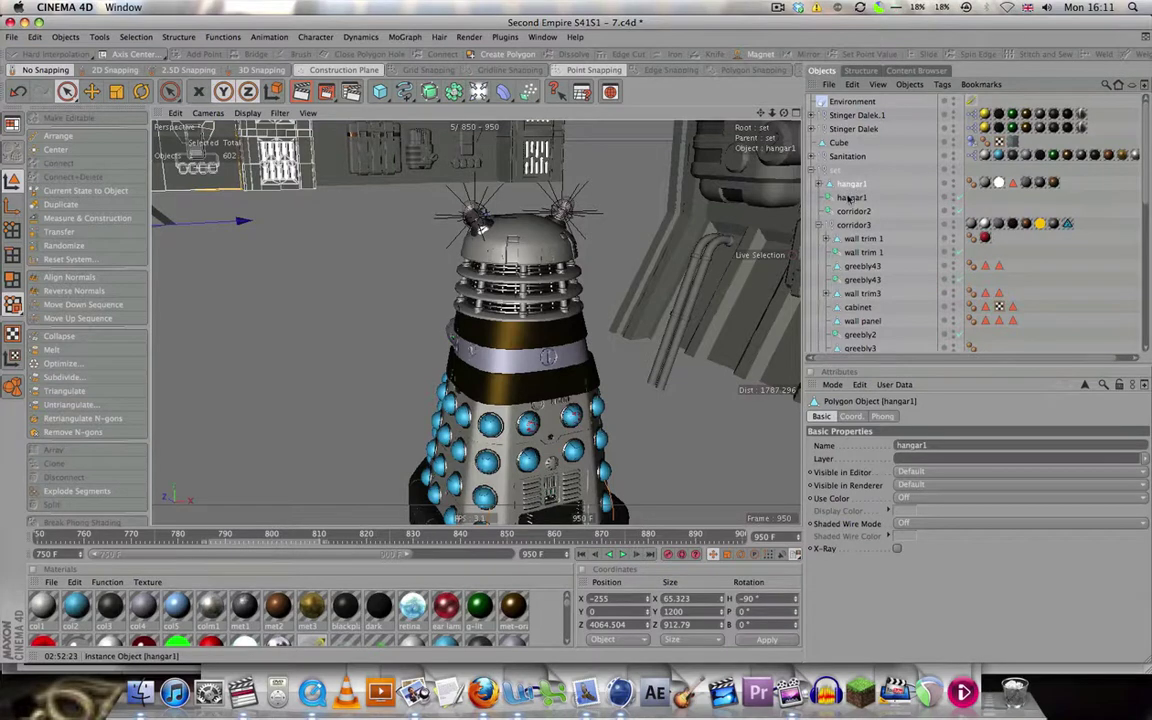
{"action": "left_click", "coordinate": [849, 197]}
{"action": "left_click_drag", "start_coordinate": [847, 201], "coordinate": [848, 207], "text": "ctrl"}
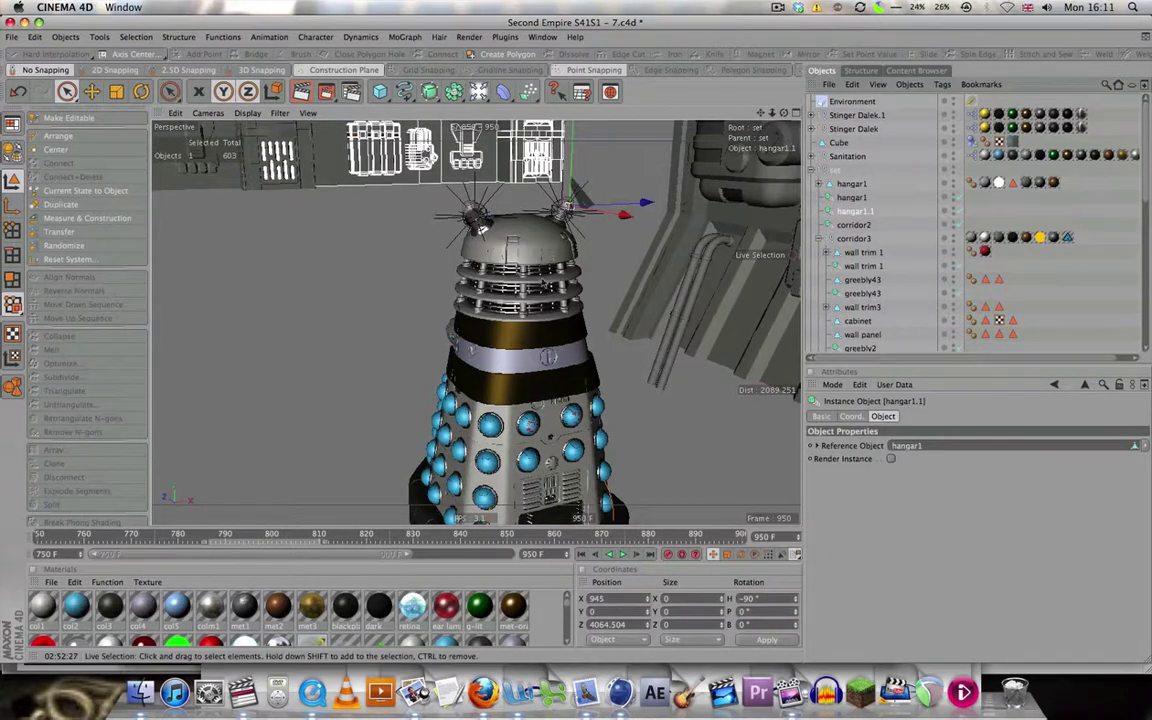
- Try to extend the hangar wall by moving a hangar1 instance along it by hand
{"action": "left_click_drag", "start_coordinate": [648, 204], "coordinate": [665, 258]}
{"action": "key", "text": "super+z"}
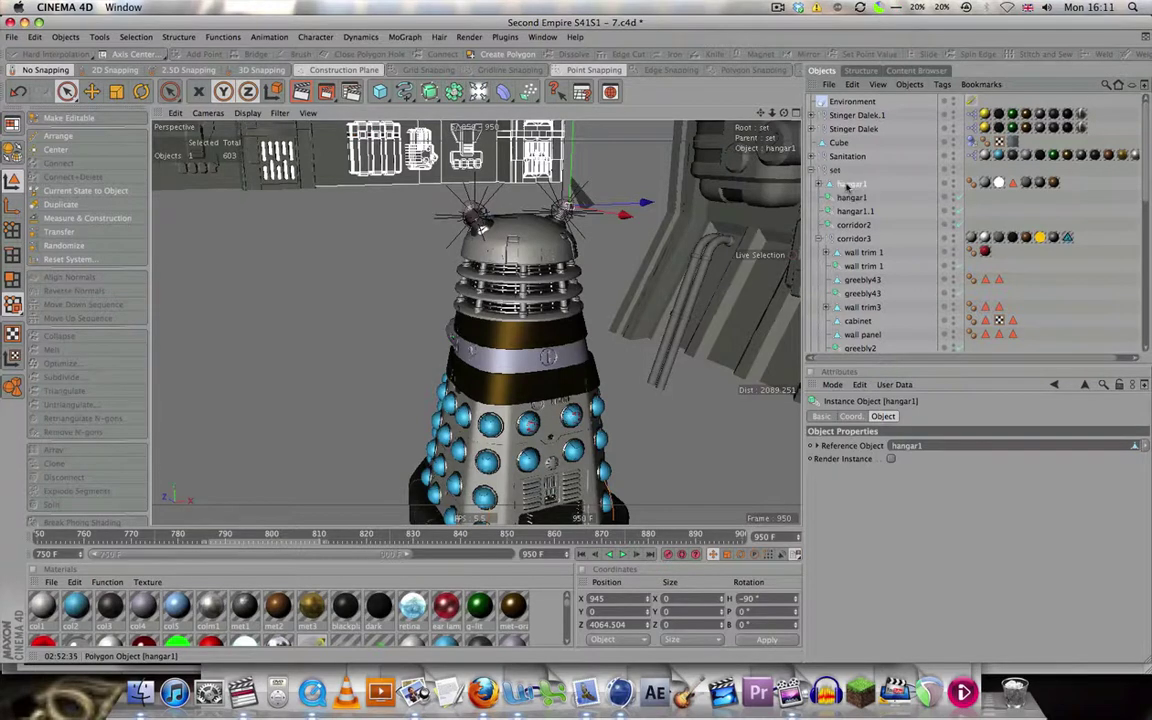
{"action": "left_click", "coordinate": [851, 188]}
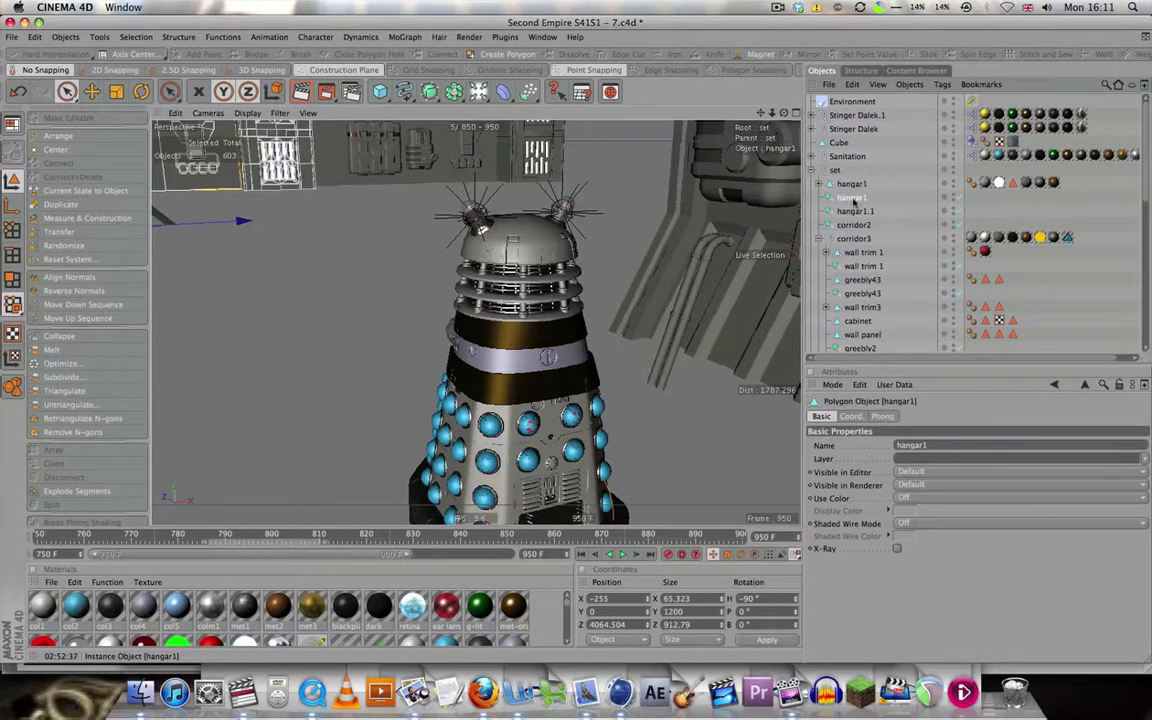
{"action": "left_click", "coordinate": [852, 198]}
{"action": "left_click_drag", "start_coordinate": [643, 205], "coordinate": [943, 196]}
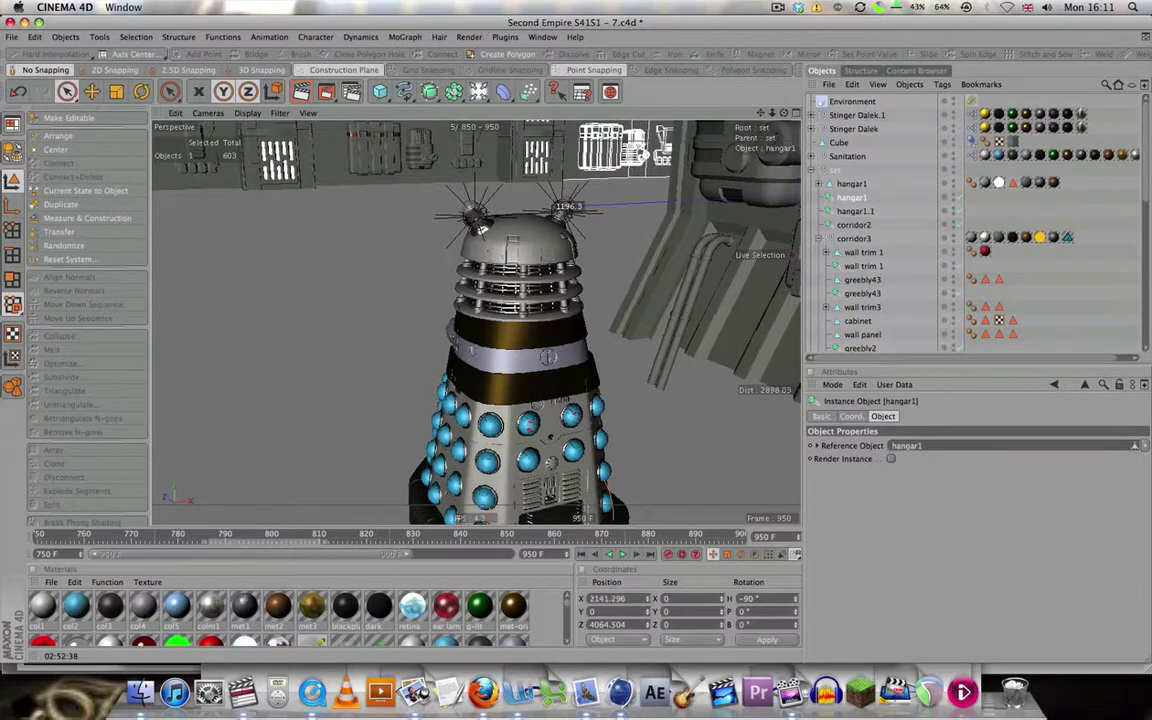
{"action": "left_click_drag", "start_coordinate": [643, 205], "coordinate": [645, 205]}
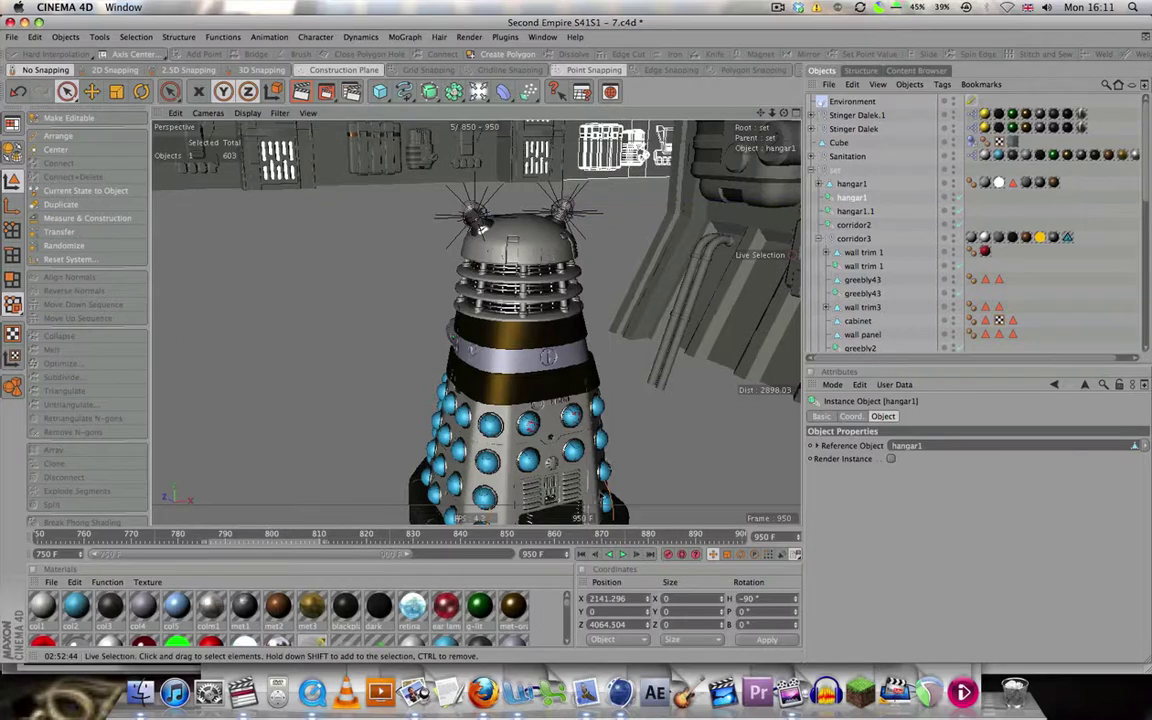
- Compare the X positions of the original hangar1 object and its instance
{"action": "left_click", "coordinate": [850, 211]}
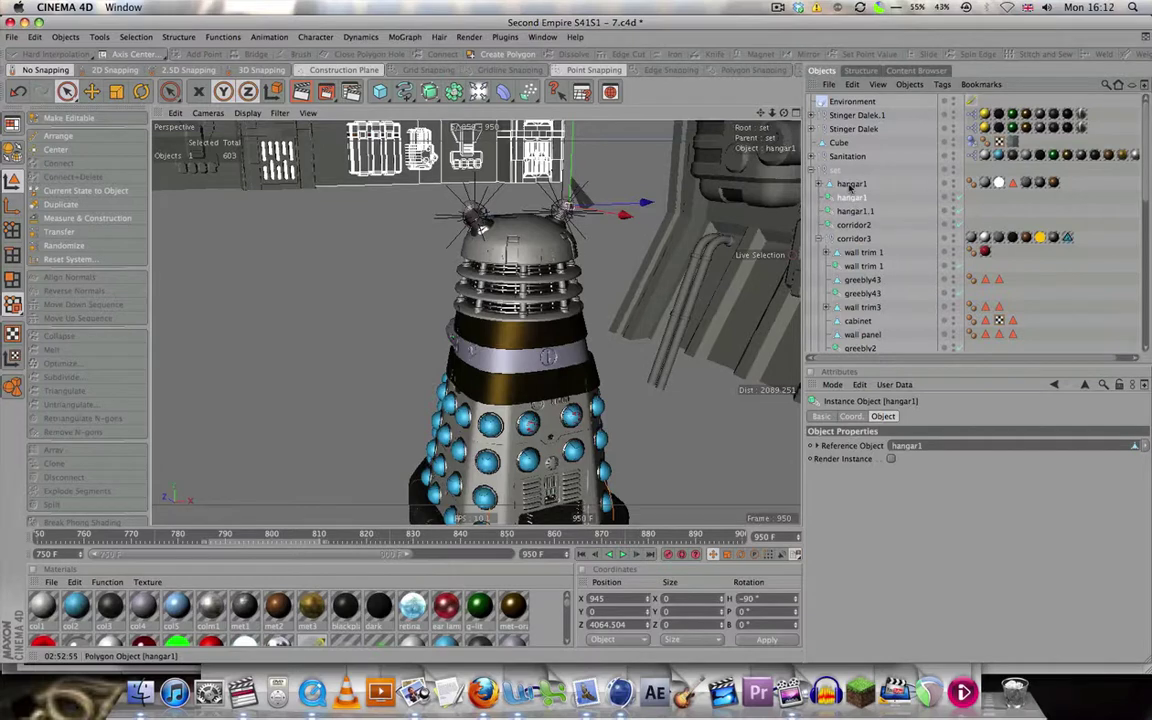
{"action": "left_click", "coordinate": [850, 185]}
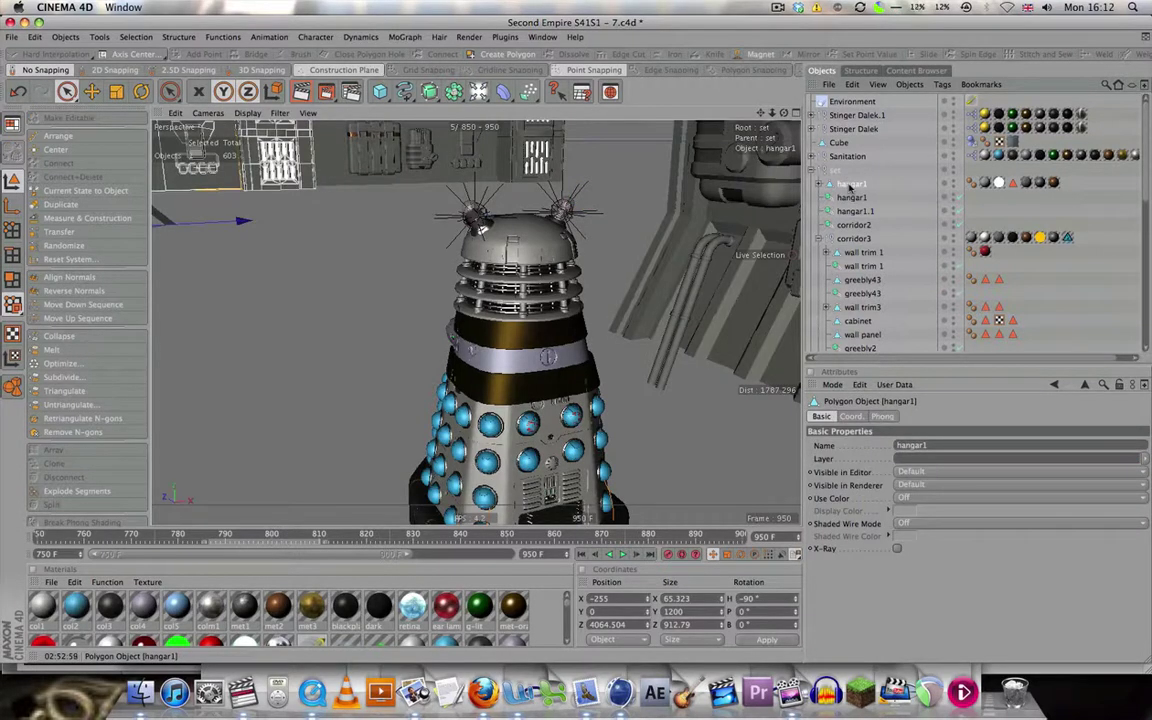
{"action": "left_click", "coordinate": [851, 198]}
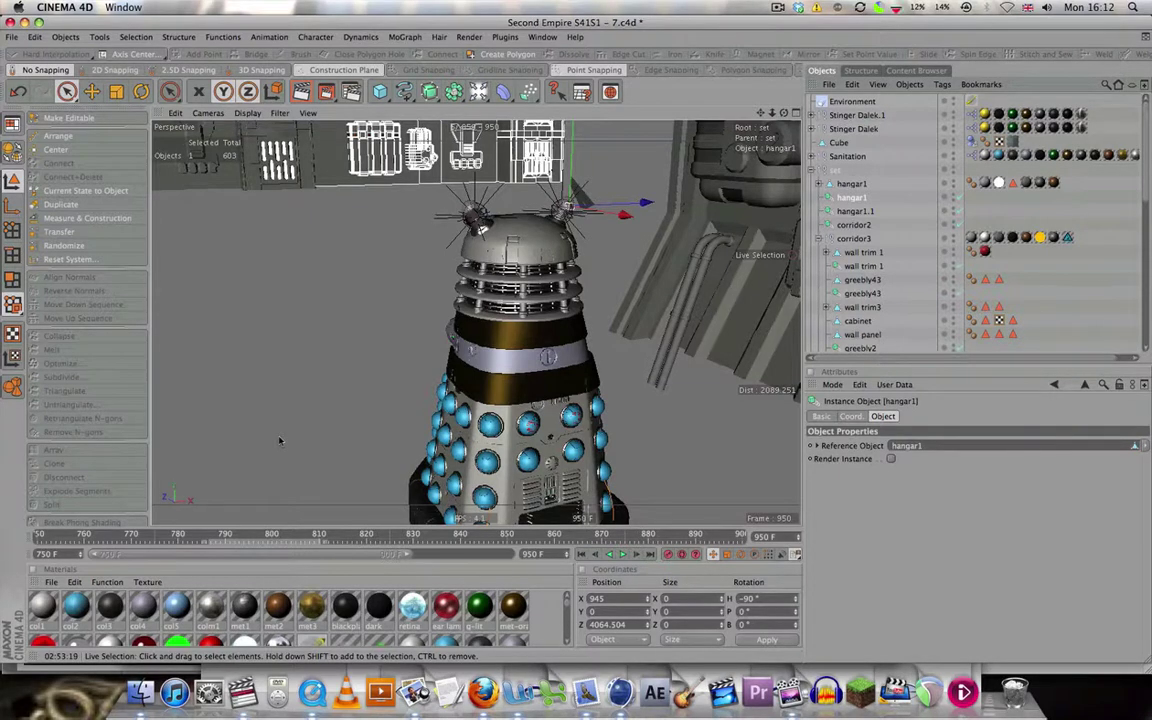
- Offset the duplicated instance hangar1.1 by +1200 along X, deselect it and save the project
{"action": "left_click", "coordinate": [860, 211]}
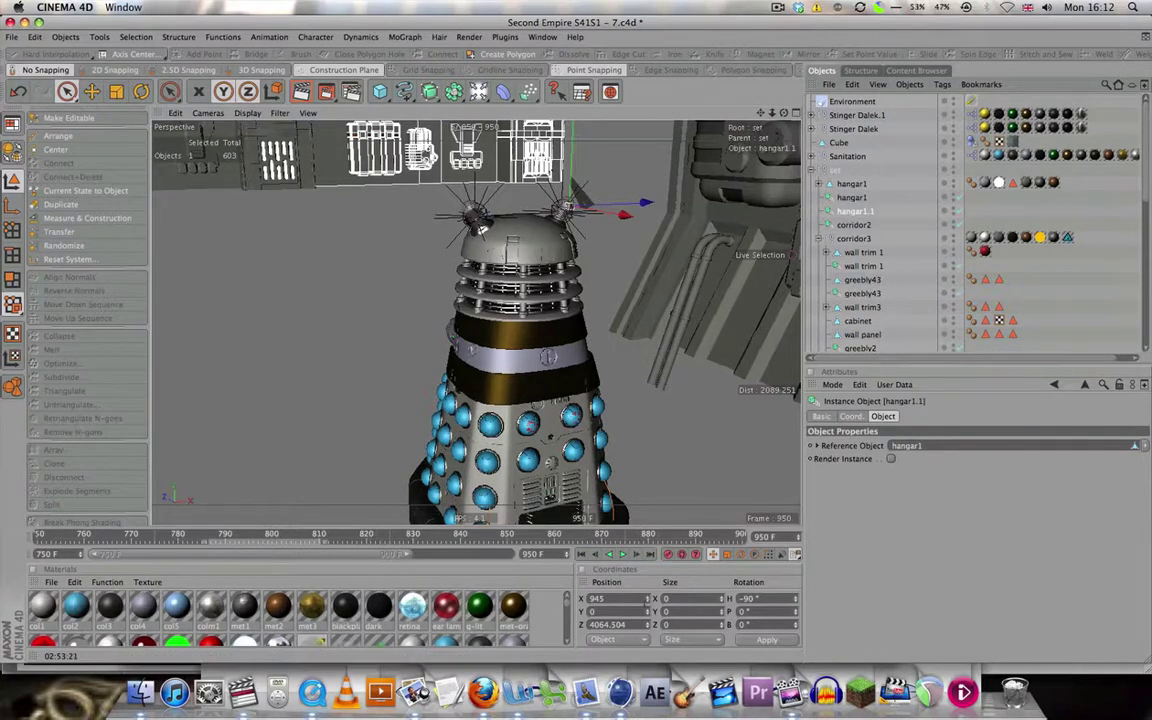
{"action": "double_click", "coordinate": [625, 598]}
{"action": "type", "text": "+12"}
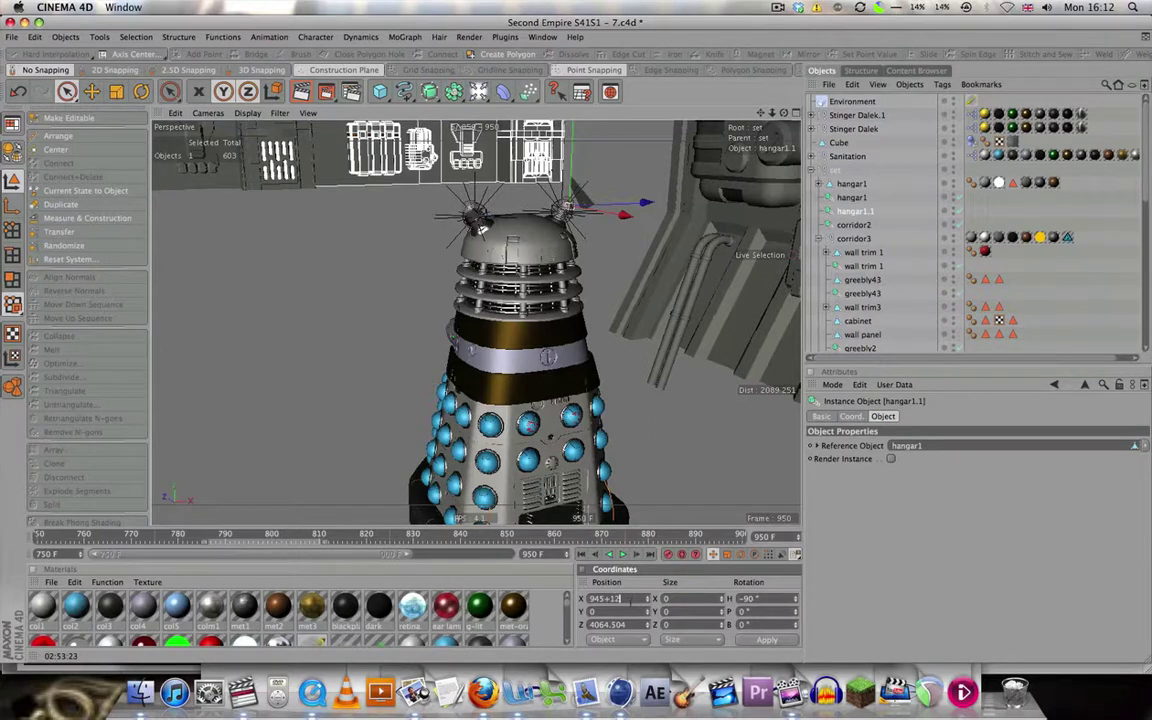
{"action": "type", "text": "00"}
{"action": "key", "text": "Return"}
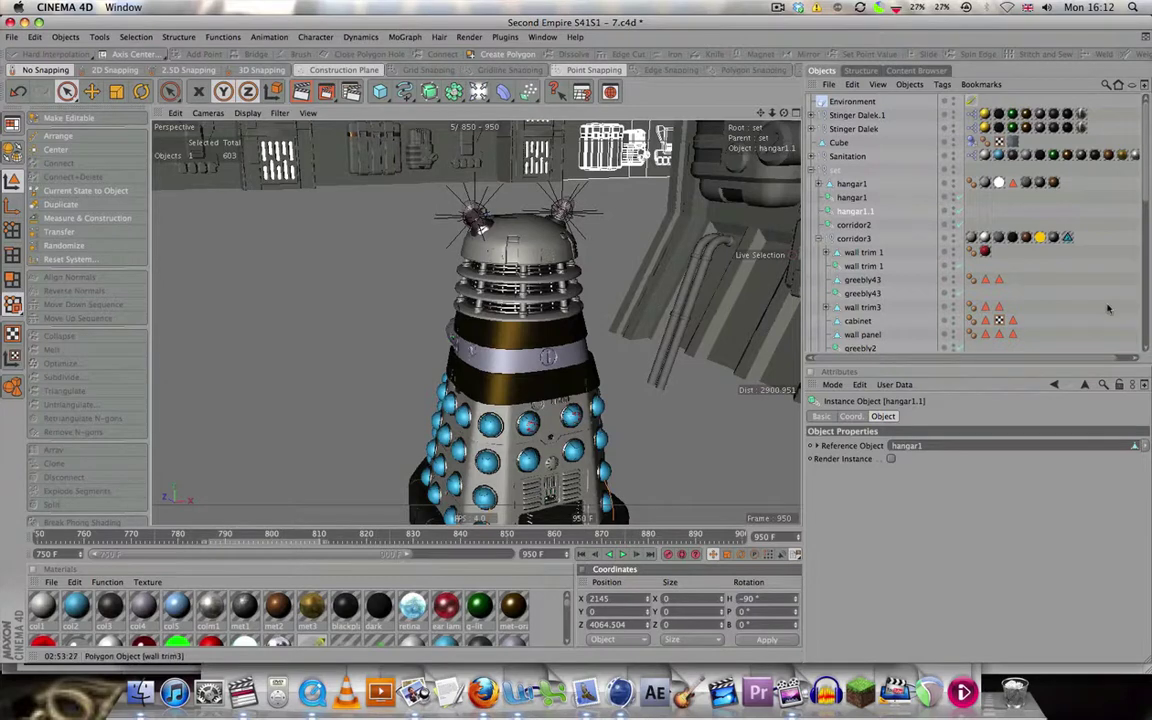
{"action": "left_click", "coordinate": [18, 91]}
{"action": "left_click", "coordinate": [11, 37]}
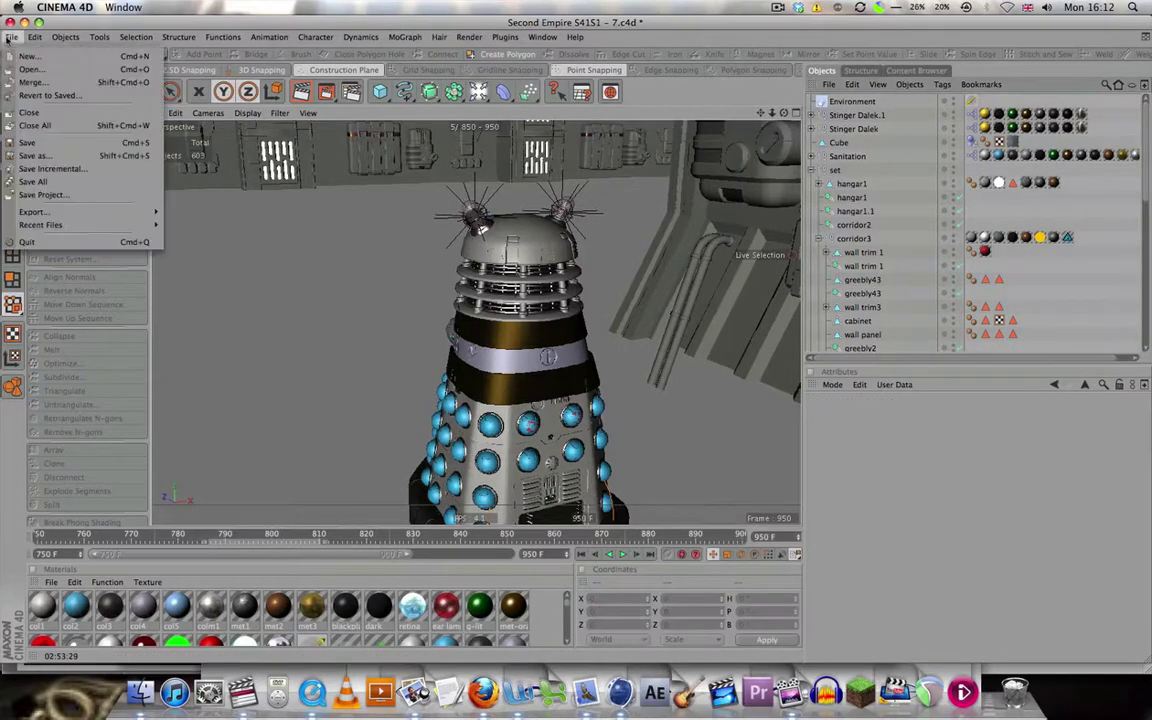
{"action": "left_click", "coordinate": [127, 155]}
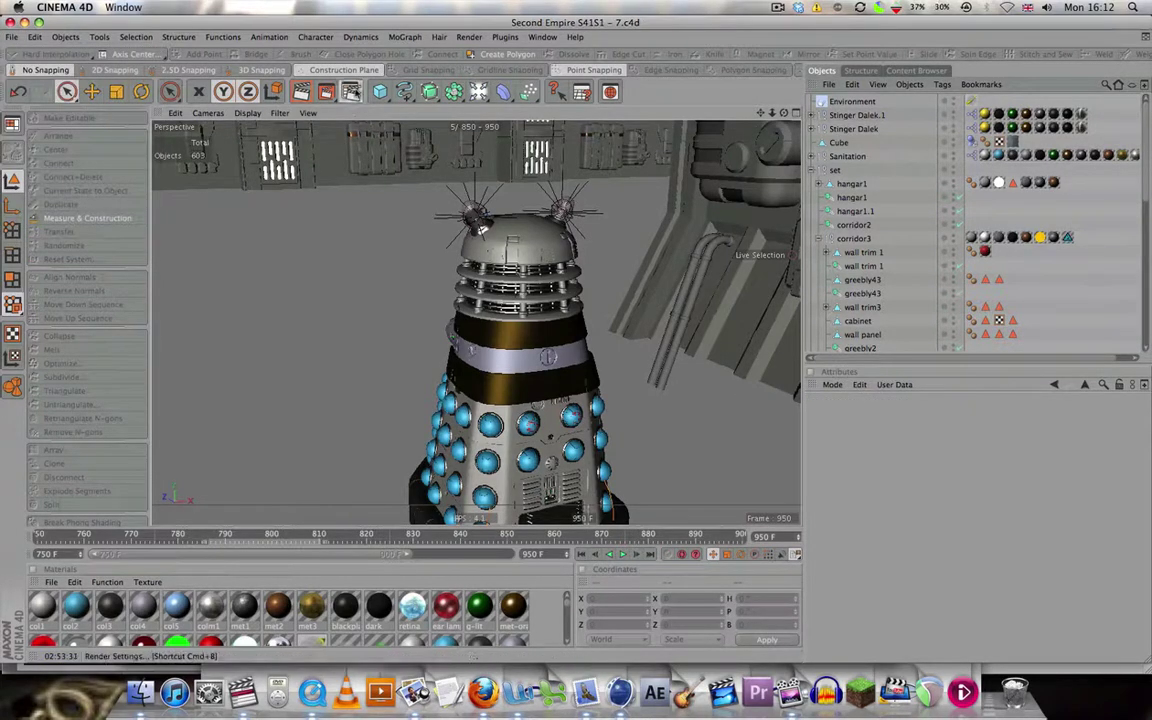
- Render frames 850–950 of shot 5 to S41S5.mov with the Hardware Preview engine and close the Picture Viewer
{"action": "left_click", "coordinate": [326, 91]}
{"action": "left_click", "coordinate": [484, 240]}
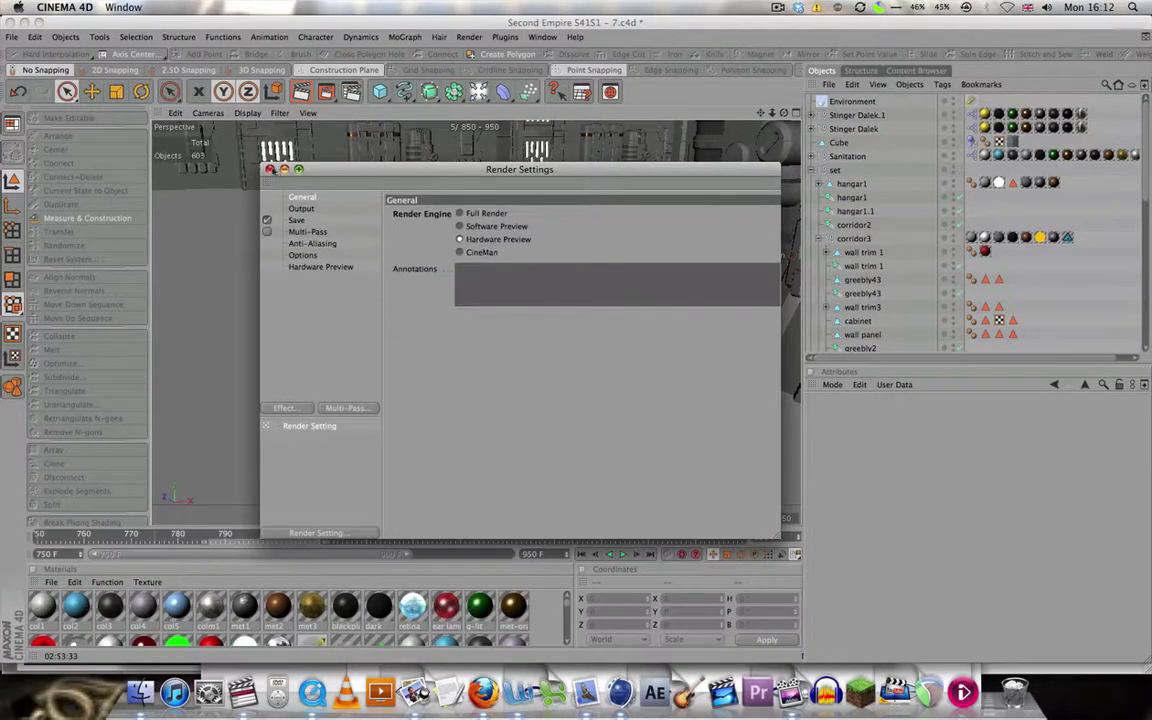
{"action": "left_click", "coordinate": [270, 170]}
{"action": "left_click", "coordinate": [301, 91]}
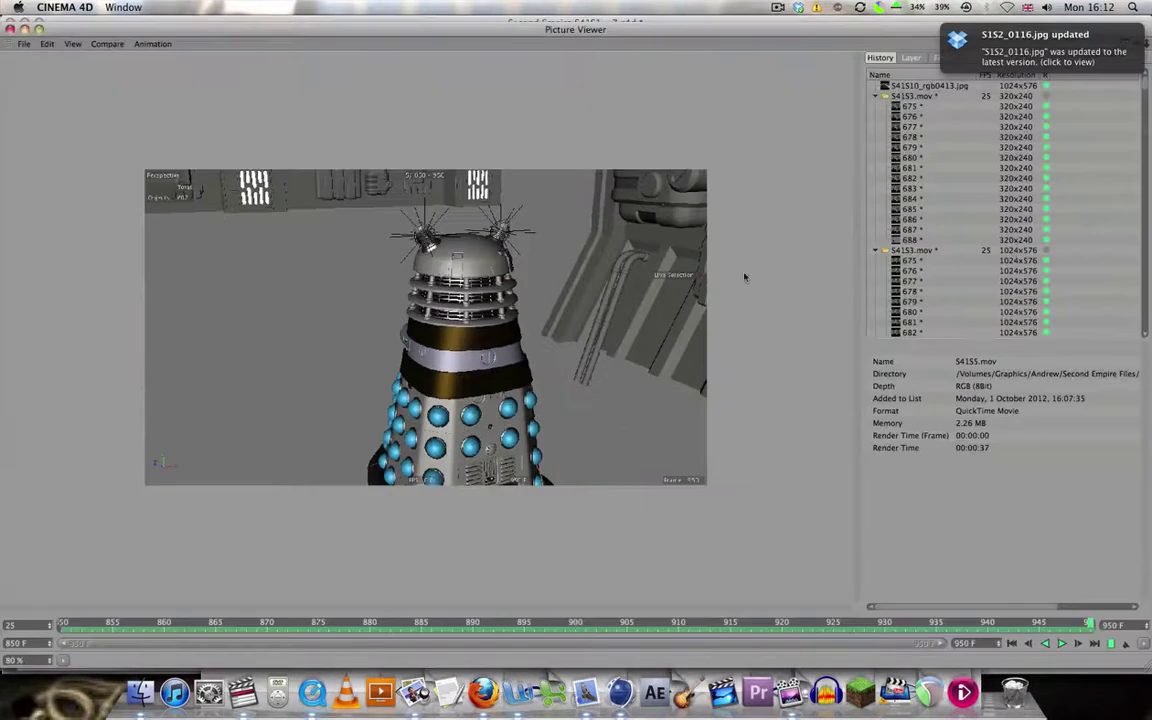
{"action": "left_click", "coordinate": [676, 239]}
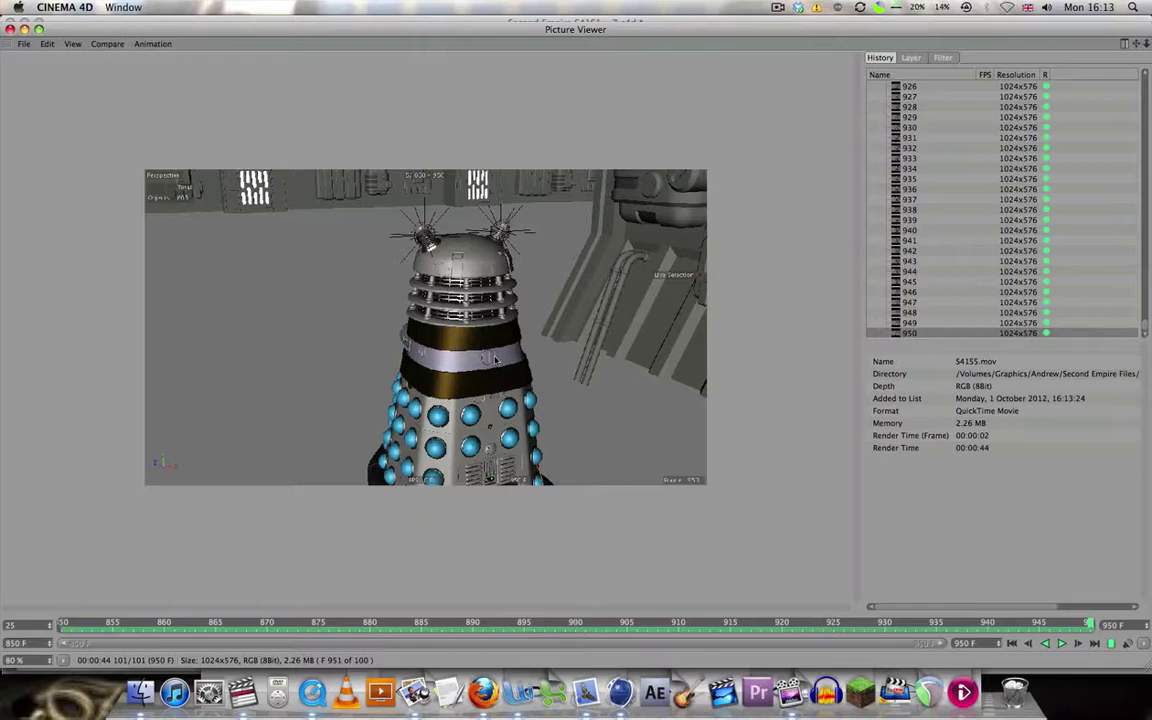
{"action": "left_click", "coordinate": [10, 28]}
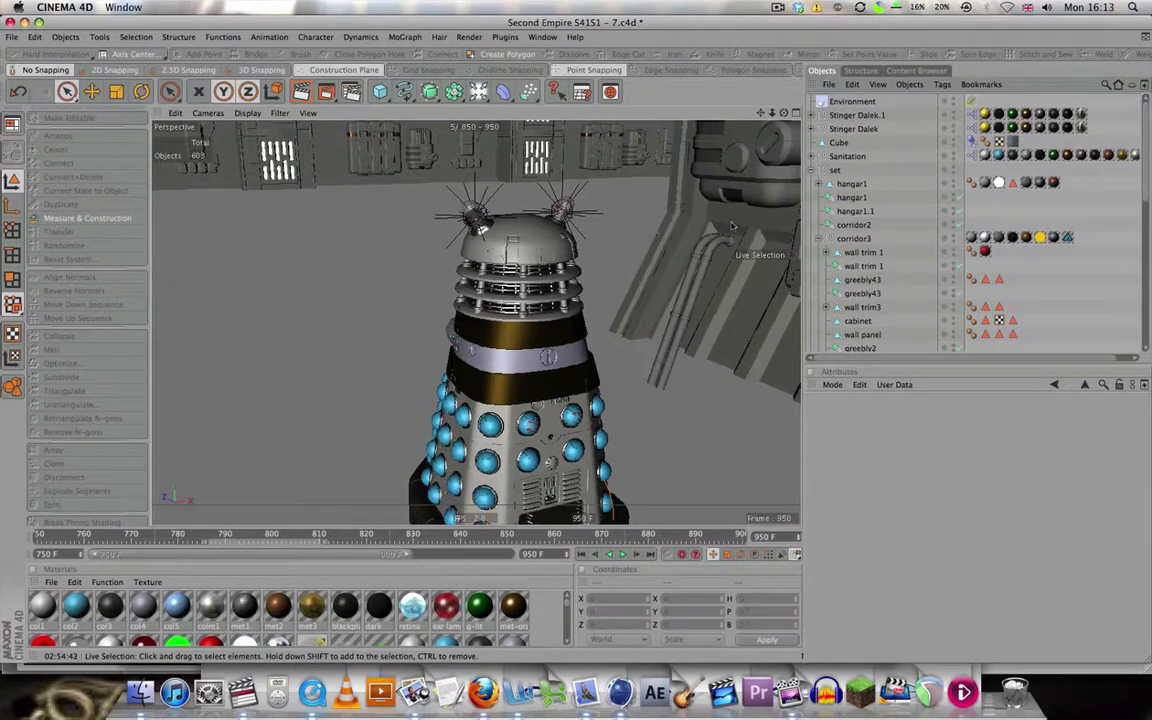
- Switch to Finder, briefly open S41S4.mov from the Episode 8 folder, and play S41S5.mov through to review the render
{"action": "left_click", "coordinate": [140, 690]}
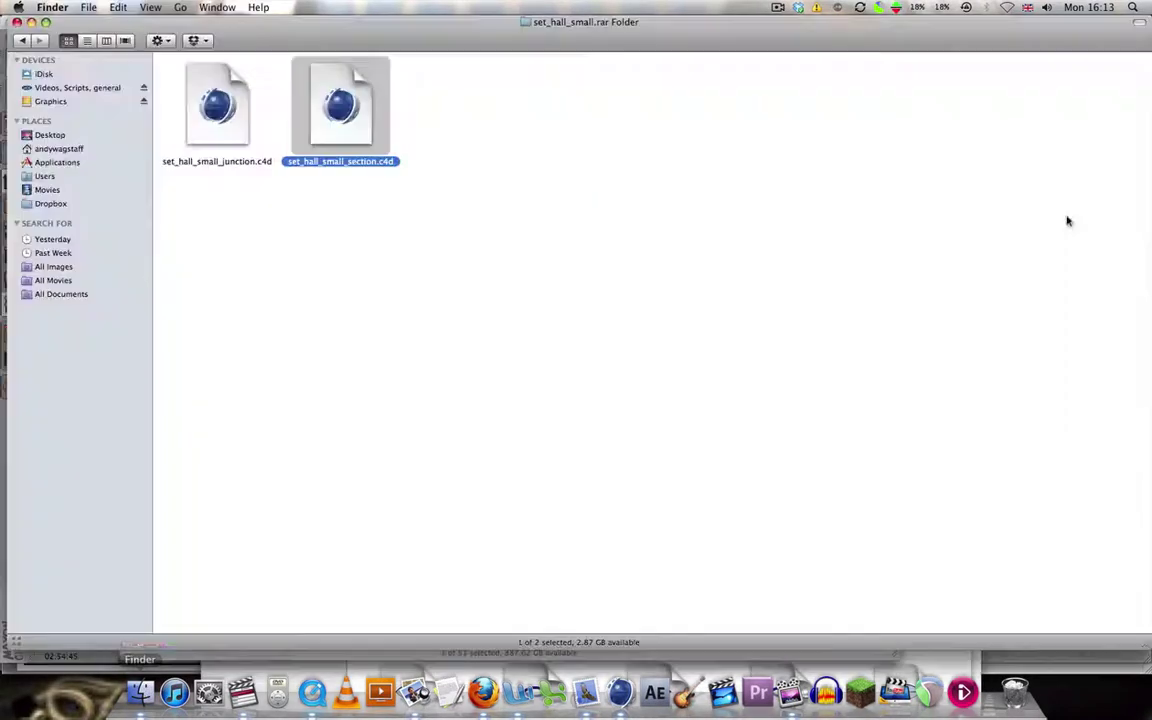
{"action": "left_click", "coordinate": [17, 23]}
{"action": "double_click", "coordinate": [818, 350]}
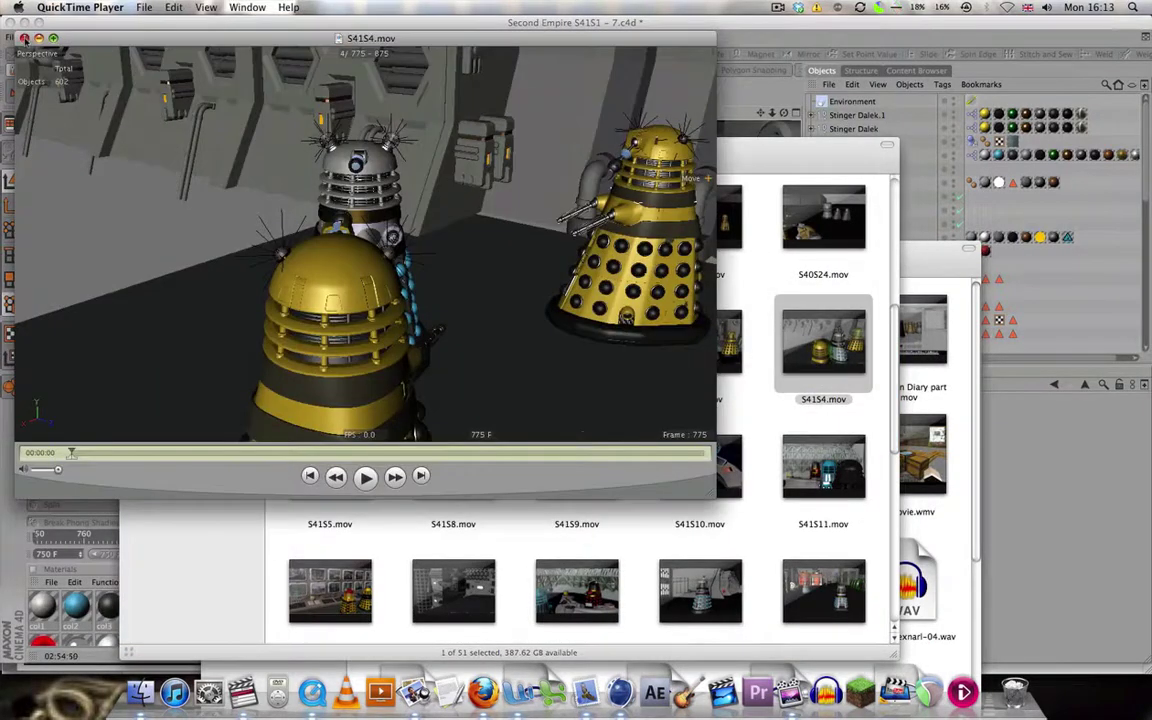
{"action": "left_click", "coordinate": [24, 38]}
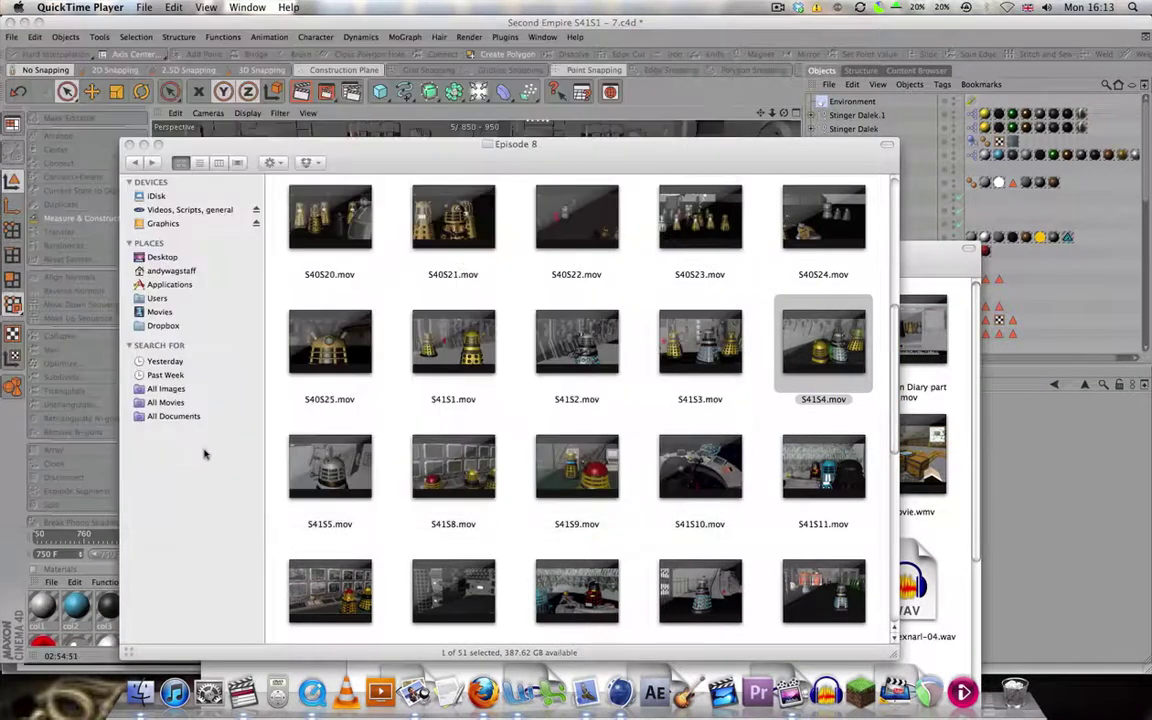
{"action": "double_click", "coordinate": [333, 462]}
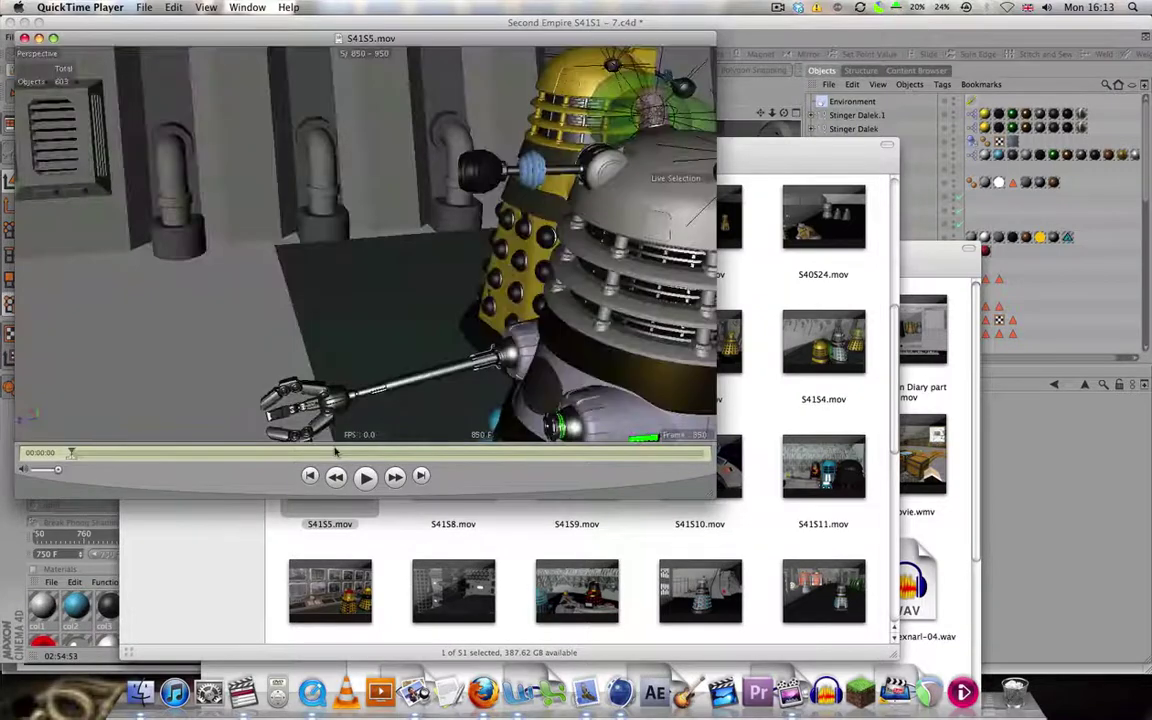
{"action": "key", "text": "space"}
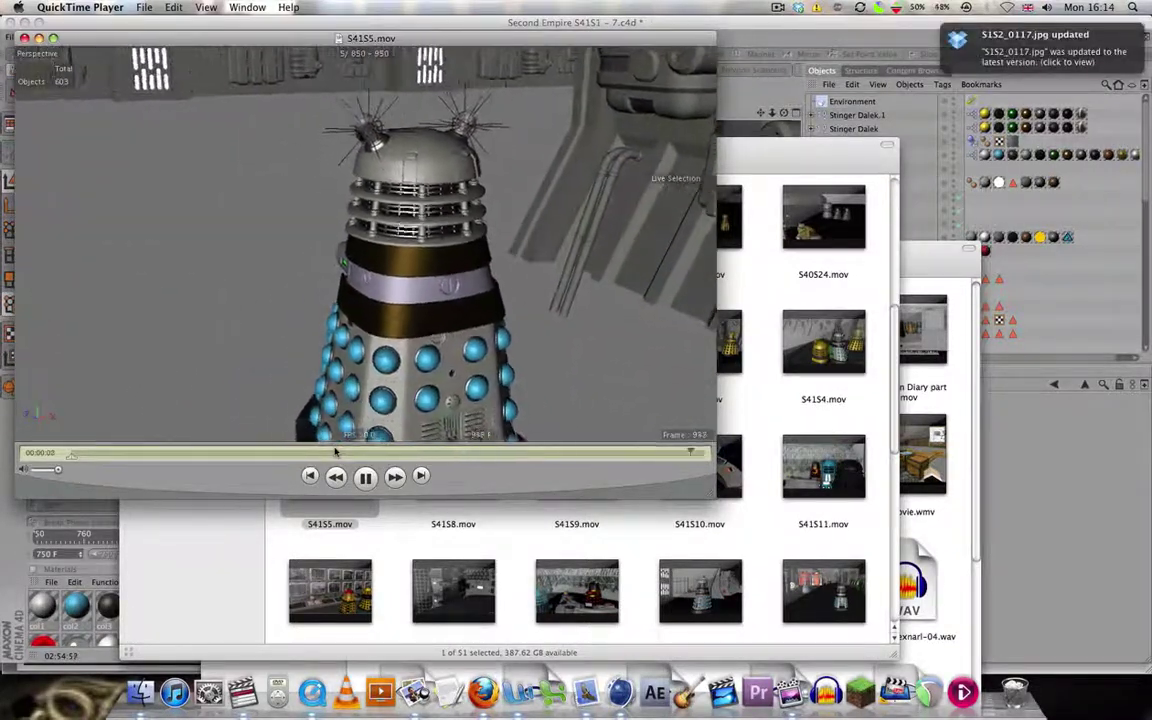
{"action": "left_click", "coordinate": [24, 38]}
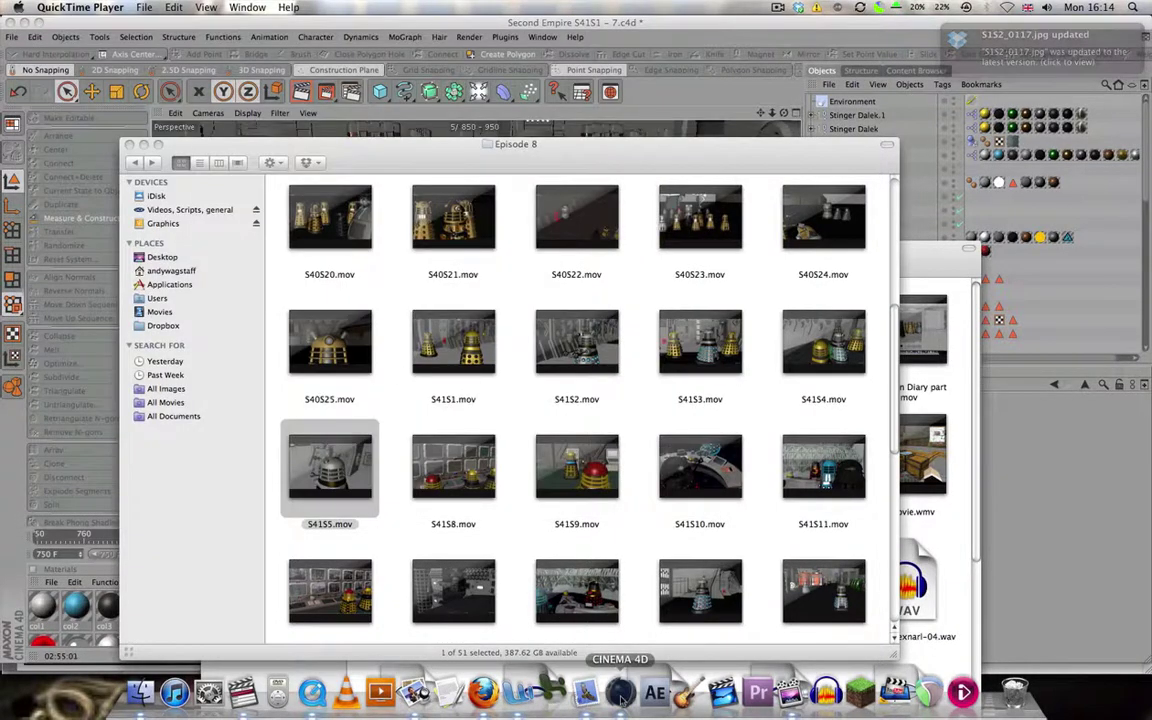
- Return to CINEMA 4D and close the Second Empire S41S1 - 7.c4d project, saving its changes
{"action": "left_click", "coordinate": [520, 692]}
{"action": "left_click", "coordinate": [11, 37]}
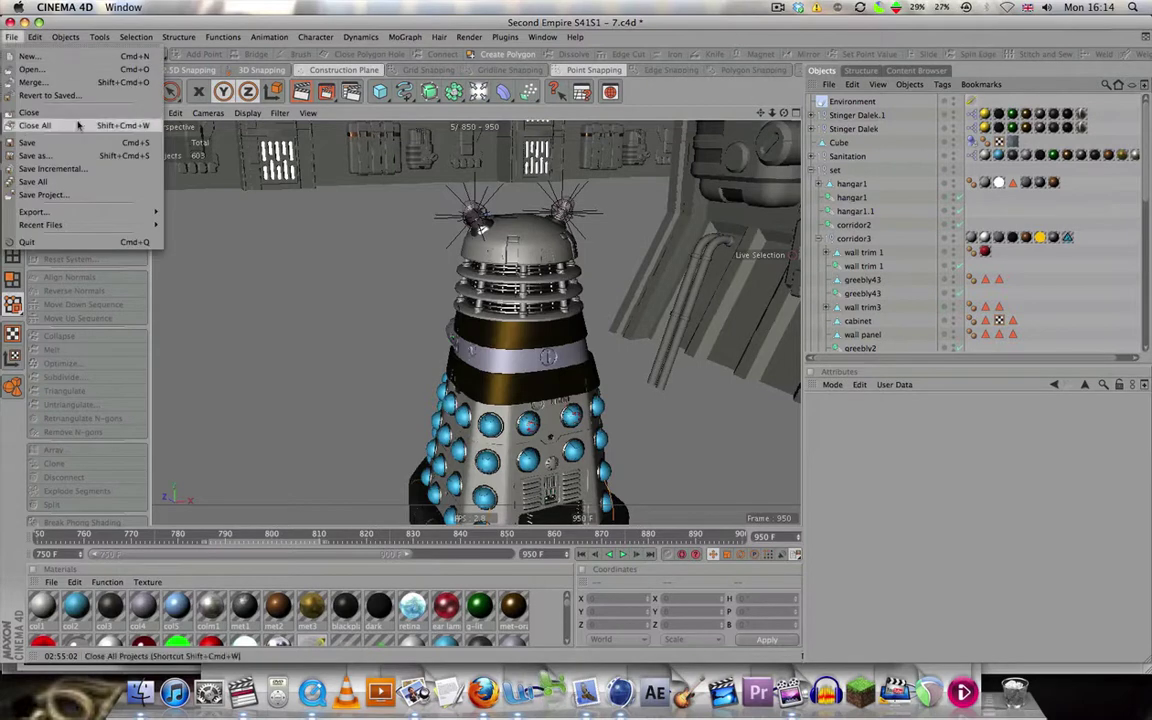
{"action": "left_click", "coordinate": [30, 112]}
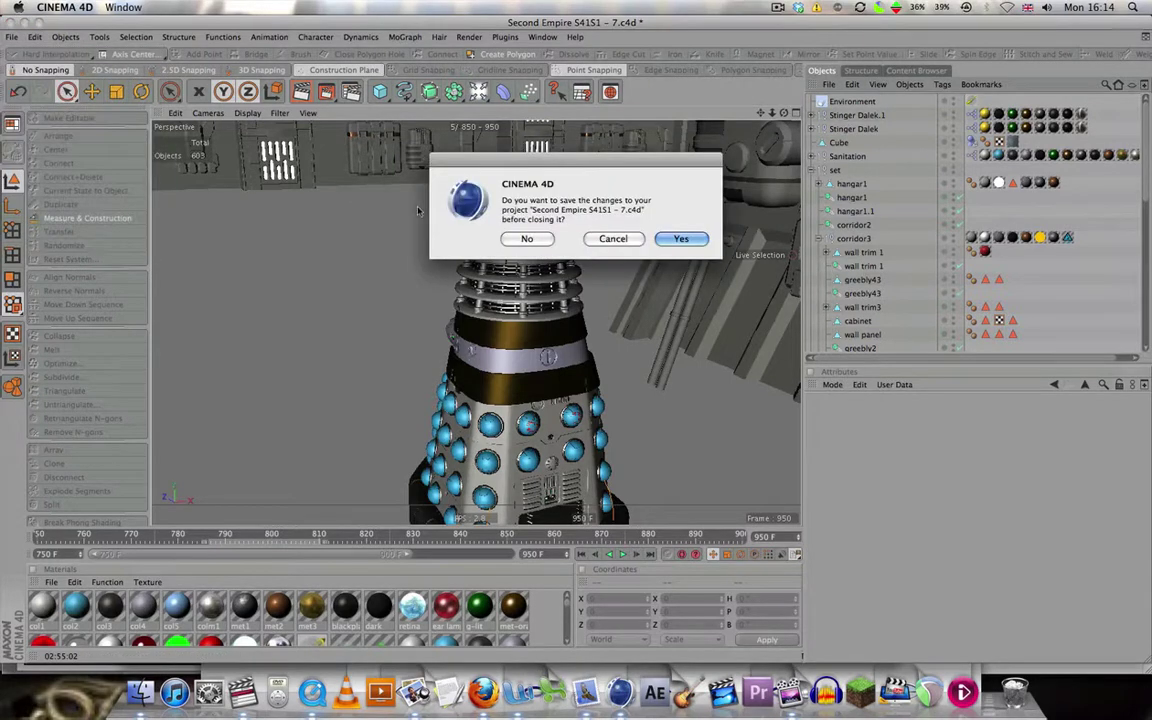
{"action": "left_click", "coordinate": [684, 239]}
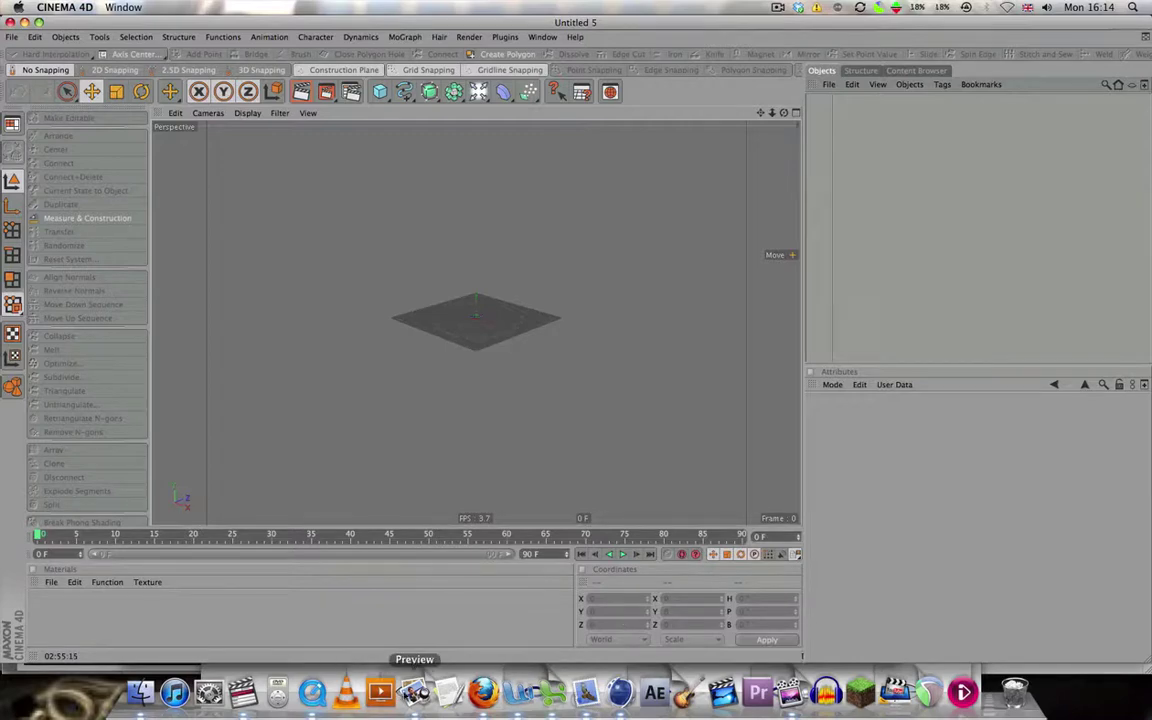
- Switch to Preview to consult the comic page secemp187.jpg as reference
{"action": "left_click", "coordinate": [414, 691]}
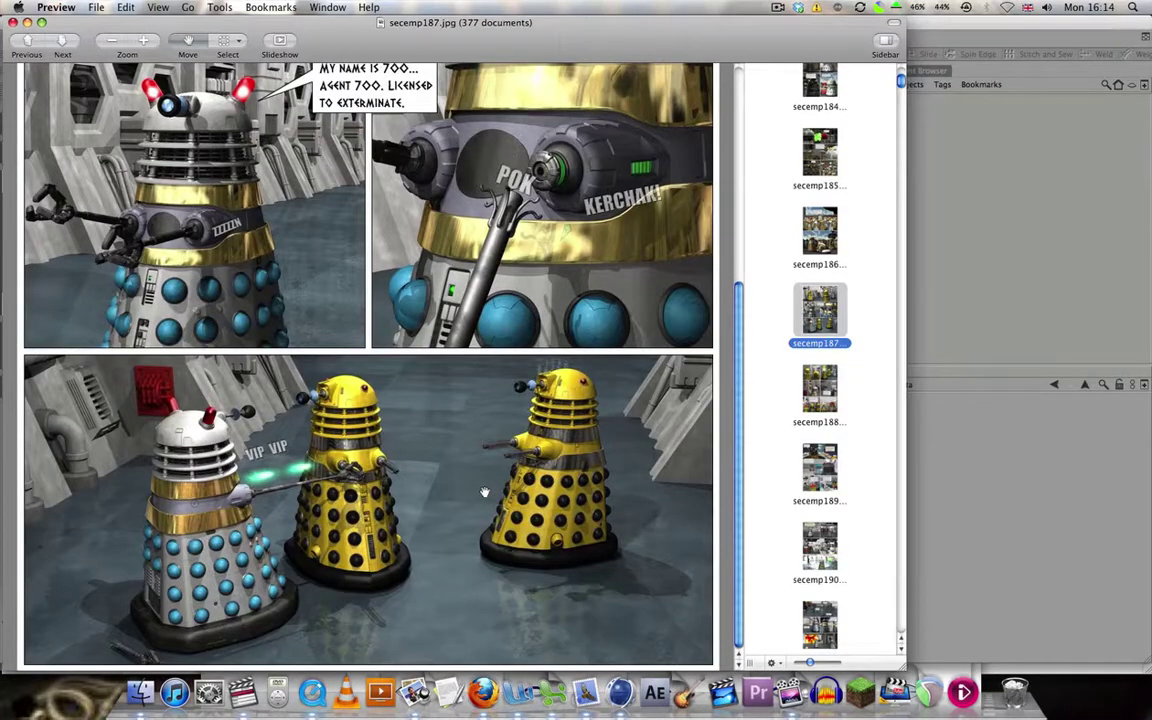